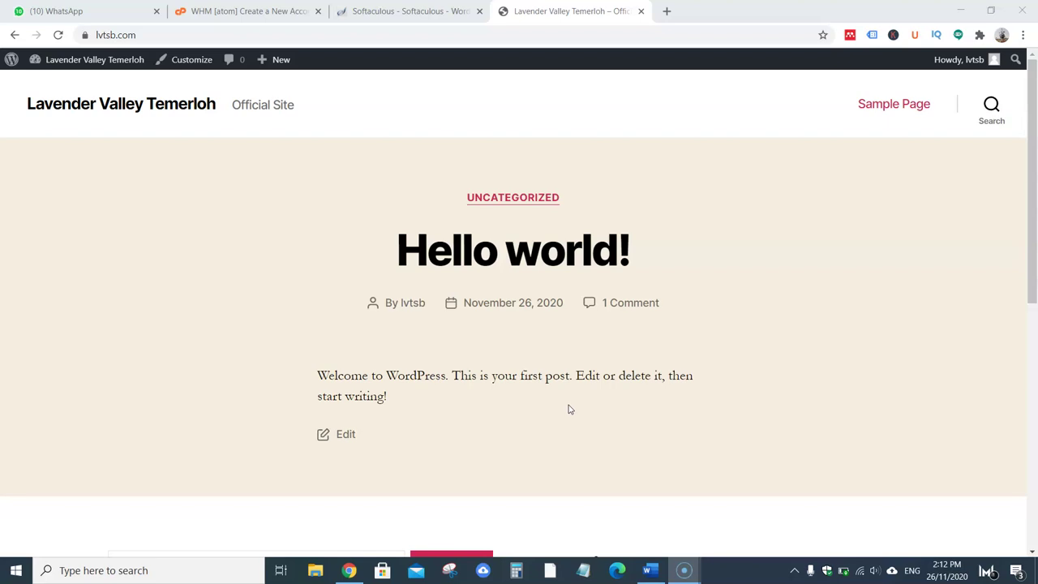
Check the Softaculous install success page, then browse the new site's front page
left_click(429, 12)
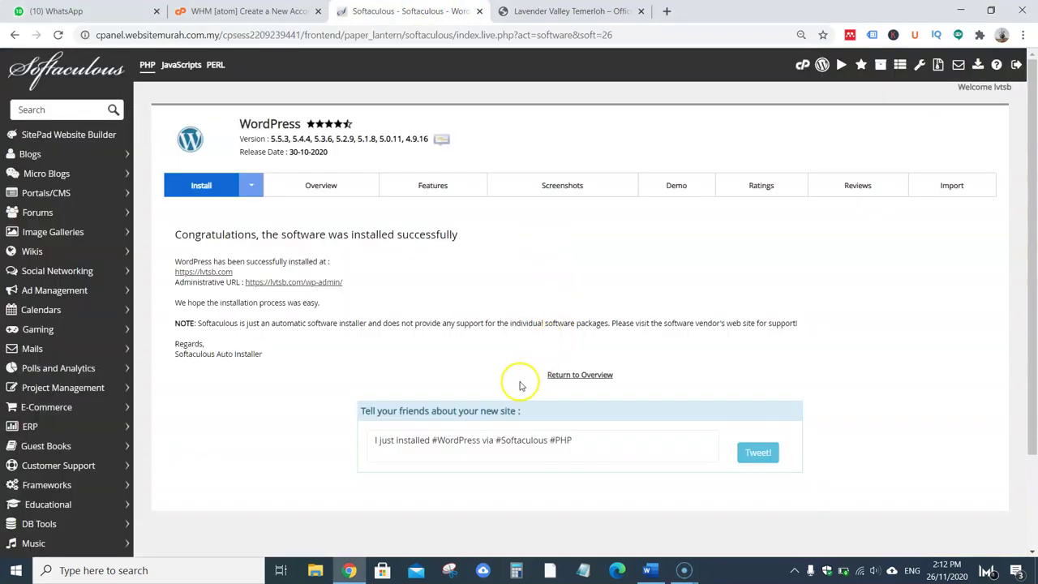
left_click(569, 11)
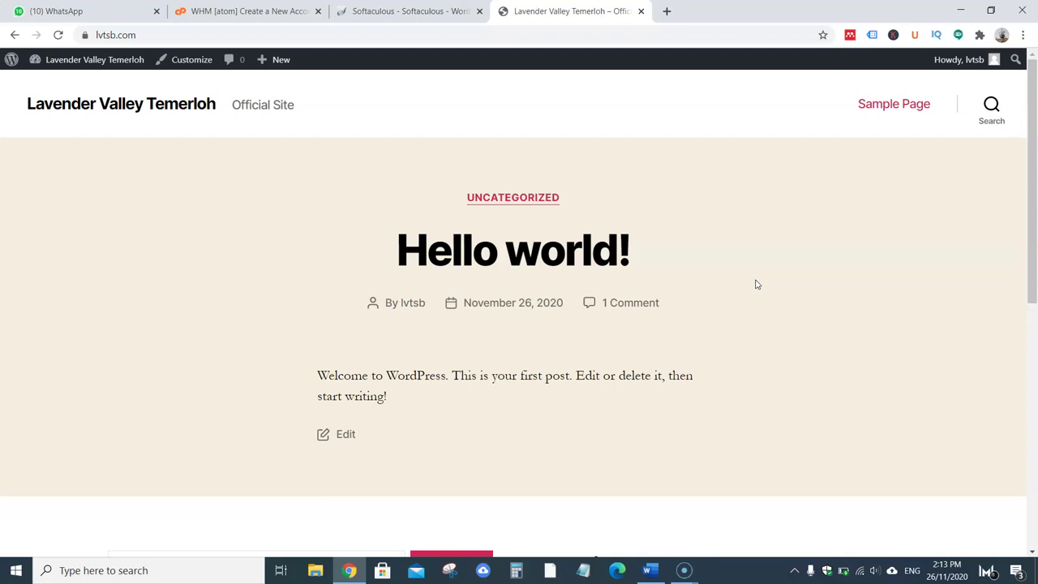
scroll(756, 283, "down", 6)
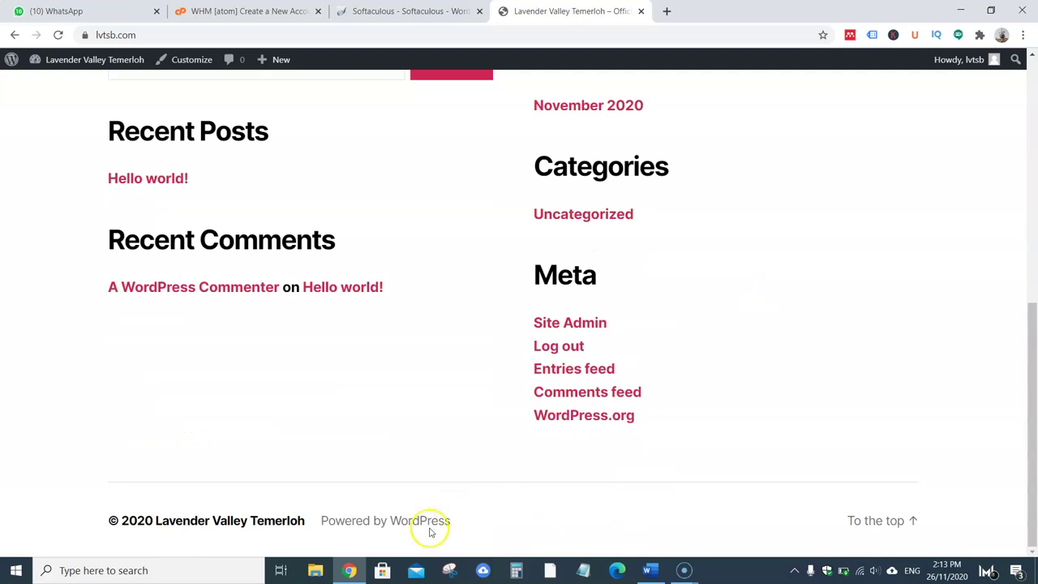
scroll(827, 425, "up", 10)
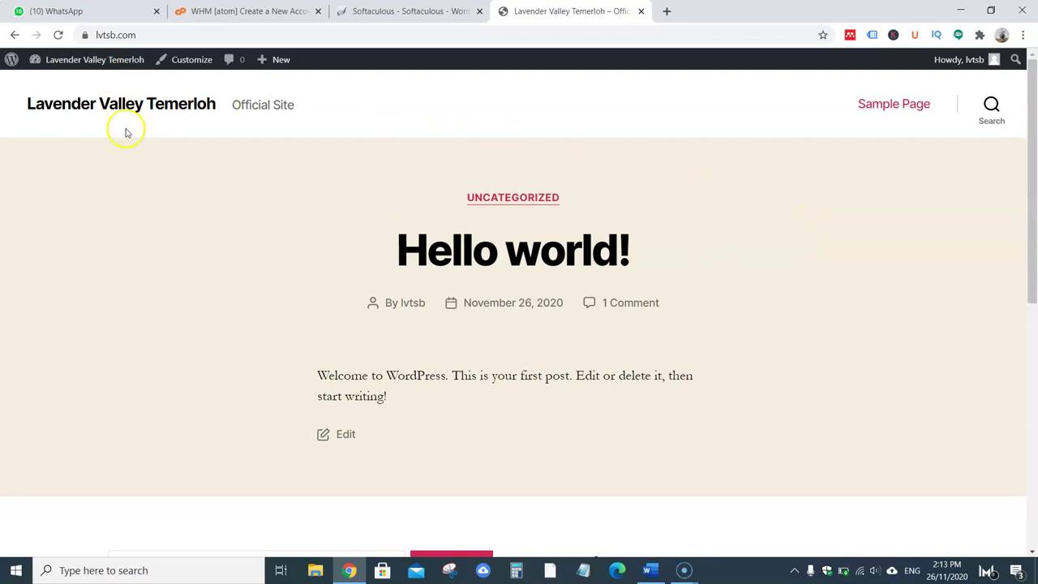
Go to the Dashboard via the admin bar site-name menu, then Visit Site
mouse_move(81, 63)
left_click(78, 80)
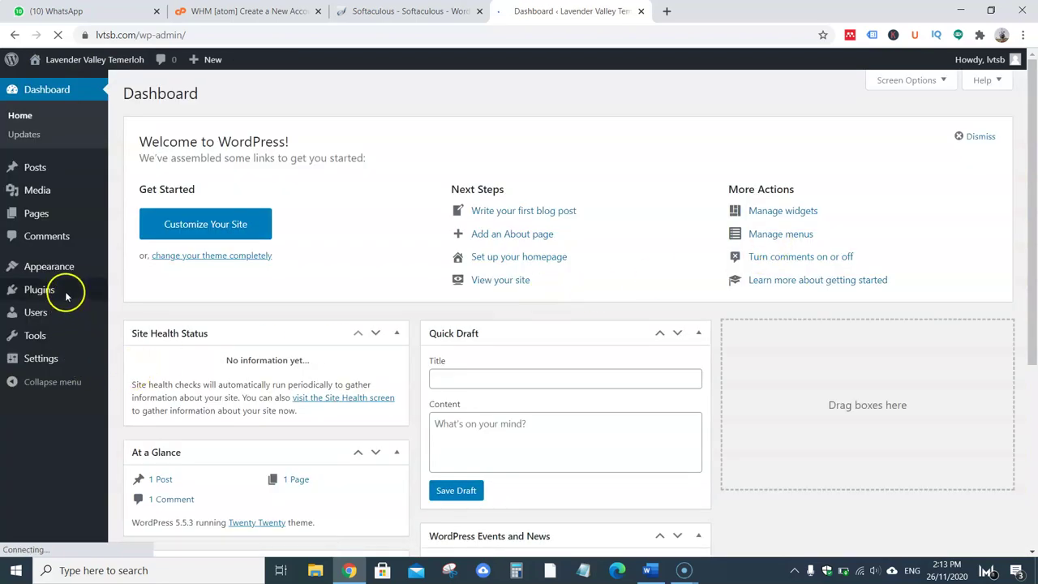
mouse_move(82, 307)
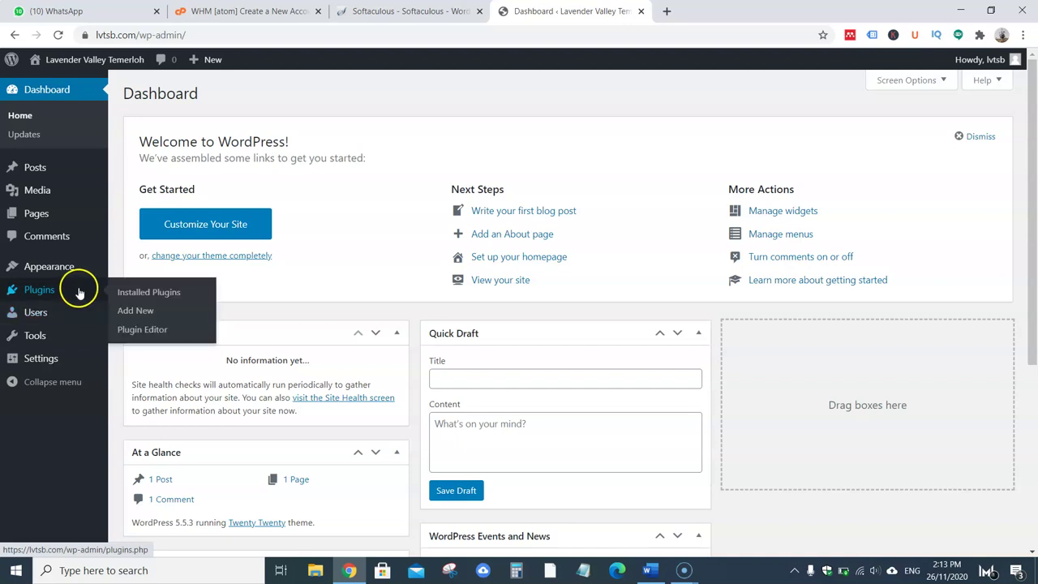
mouse_move(73, 271)
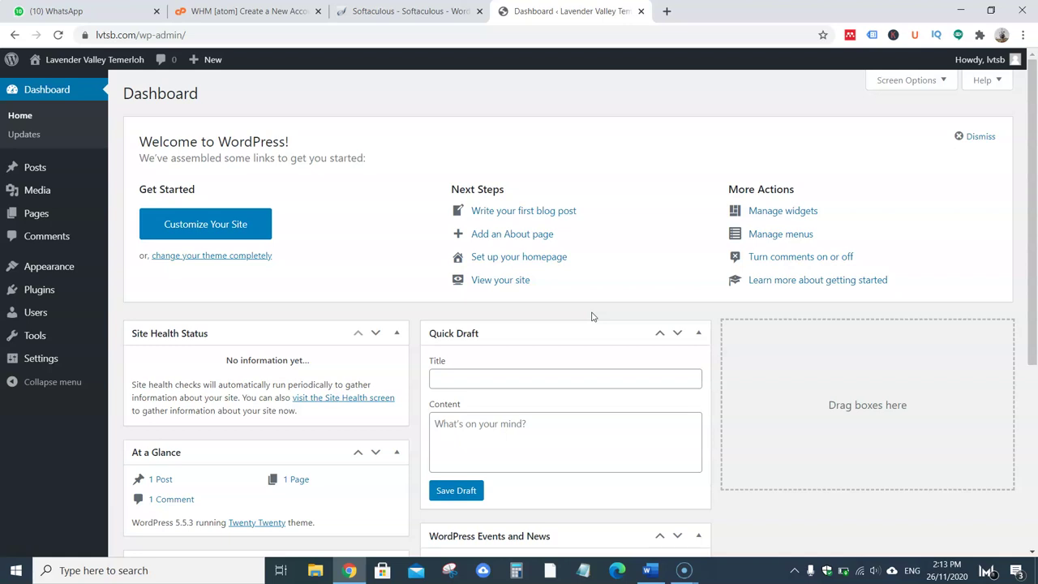
left_click(148, 35)
left_click(139, 34)
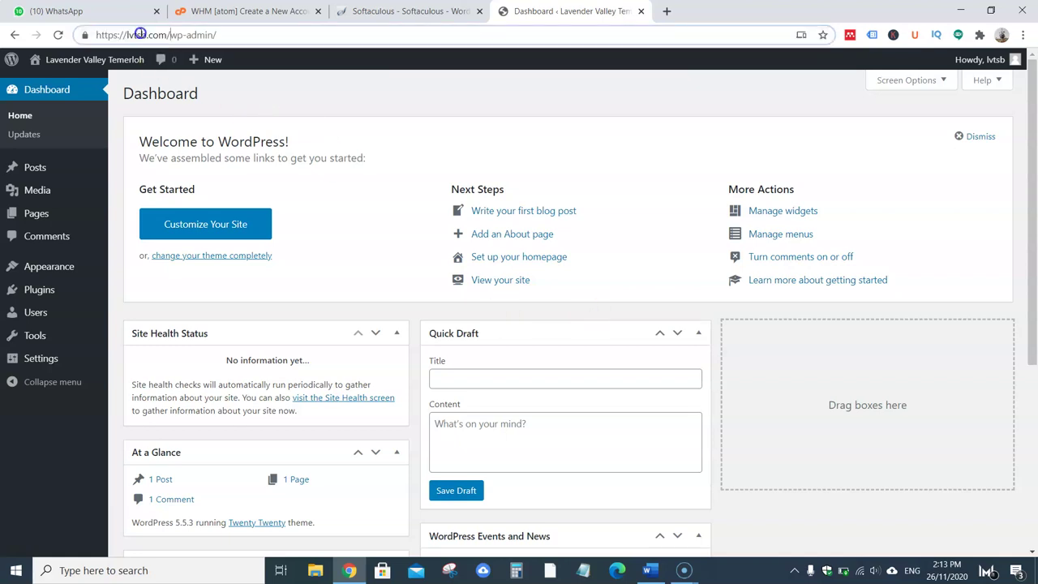
left_click(97, 82)
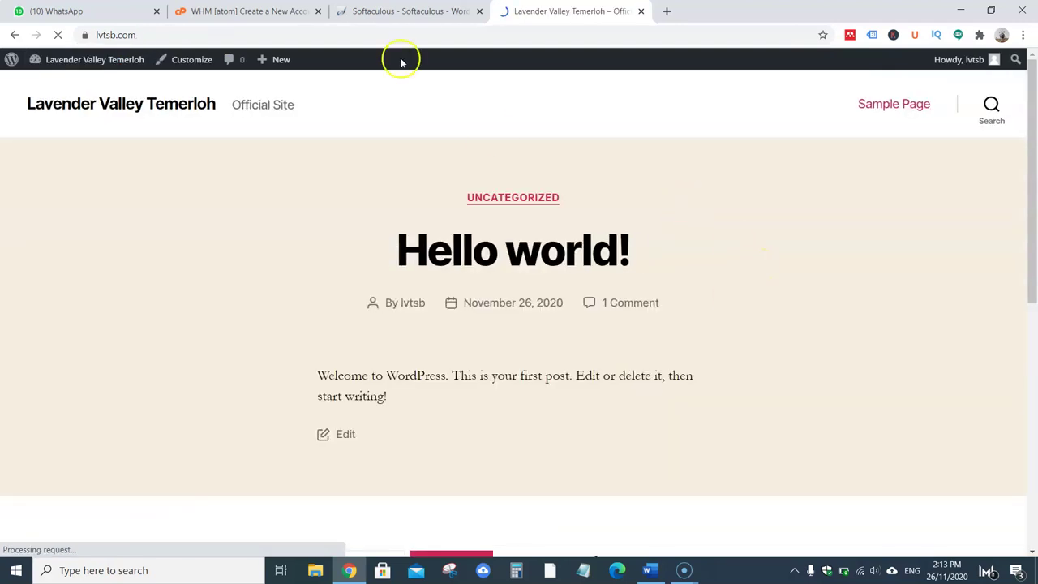
Load lvtsb.com/wp-admin in the address bar to reach the admin Dashboard
left_click(282, 31)
left_click(283, 31)
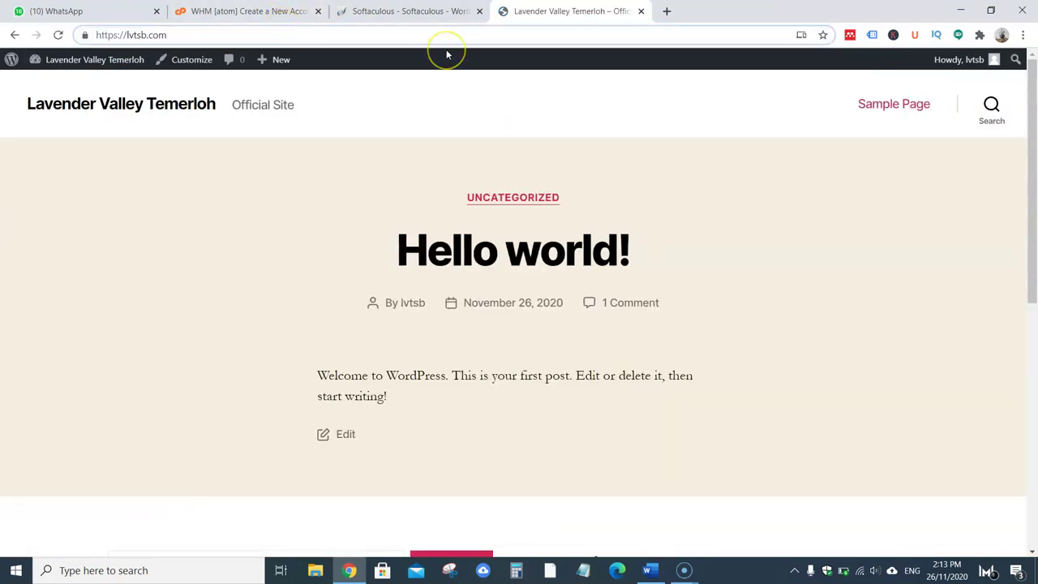
type("/wl")
key("BackSpace")
type("p-admin")
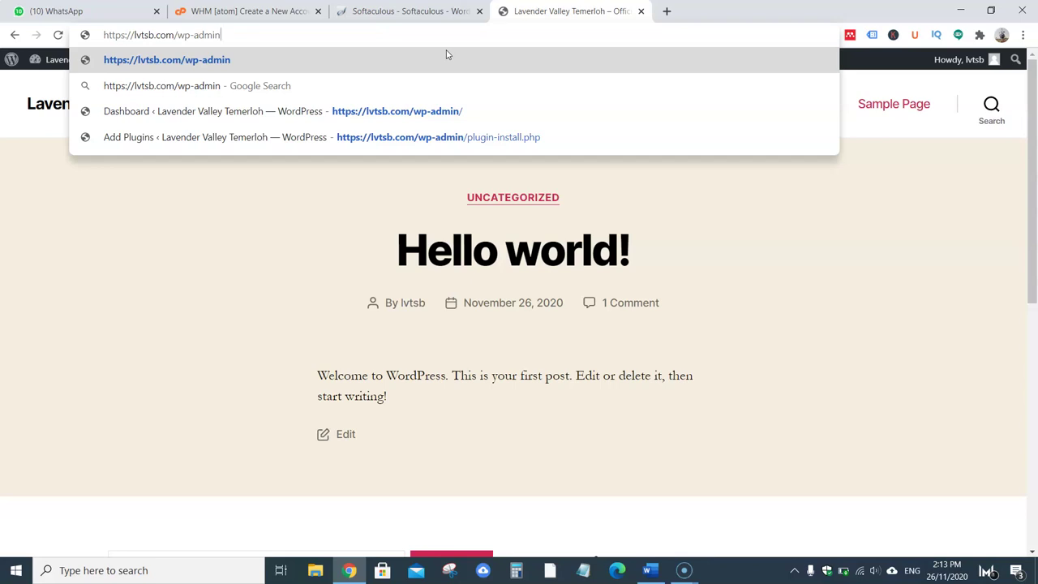
left_click(446, 53)
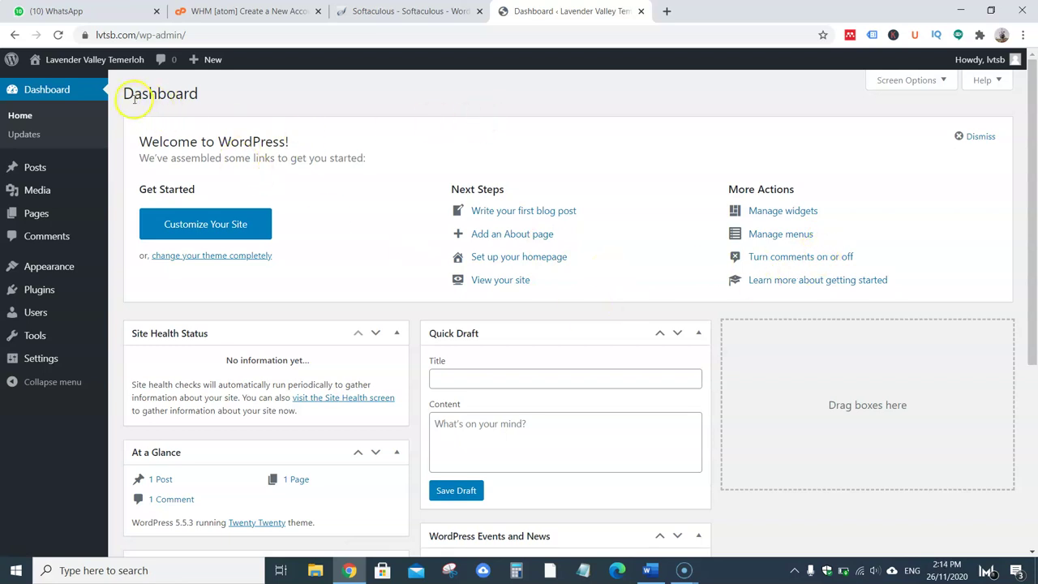
Choose Plugins > Add New from the Lavender Valley Temerloh admin sidebar
left_click_drag(125, 93, 203, 94)
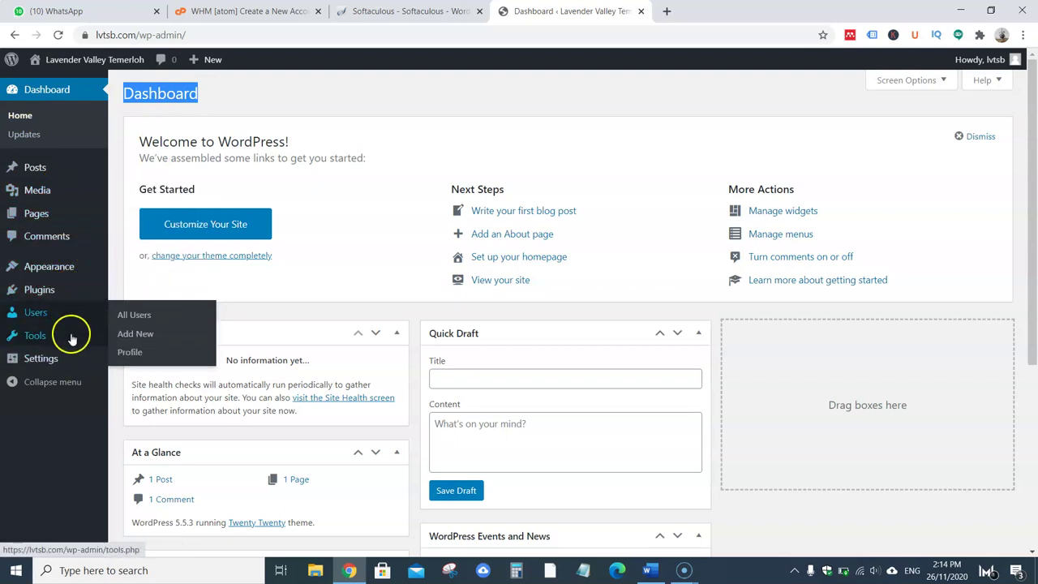
mouse_move(70, 363)
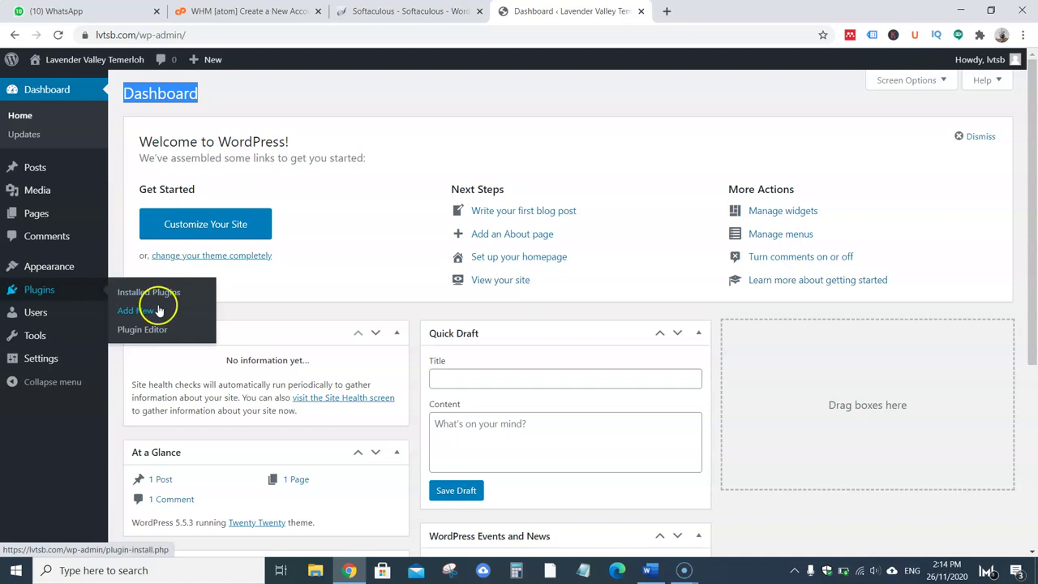
left_click(136, 310)
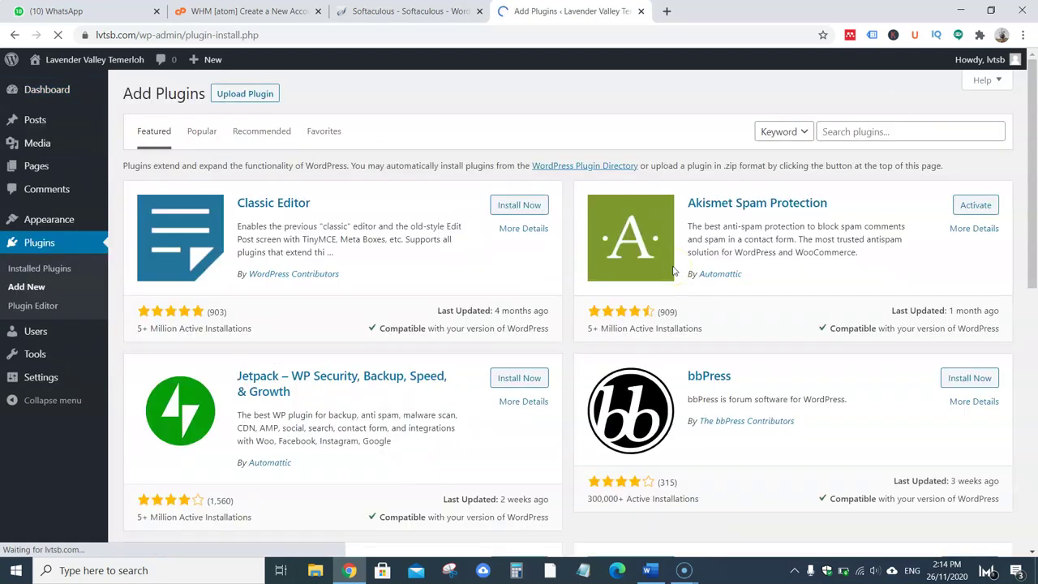
Show and then hide the Upload Plugin panel on the Add Plugins page
left_click(876, 133)
left_click(467, 166)
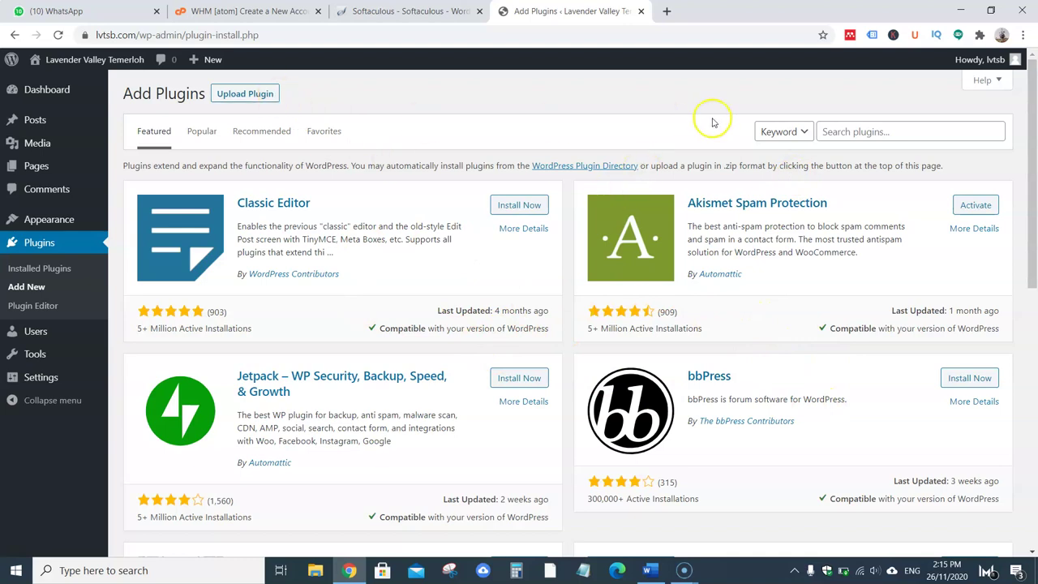
left_click(261, 104)
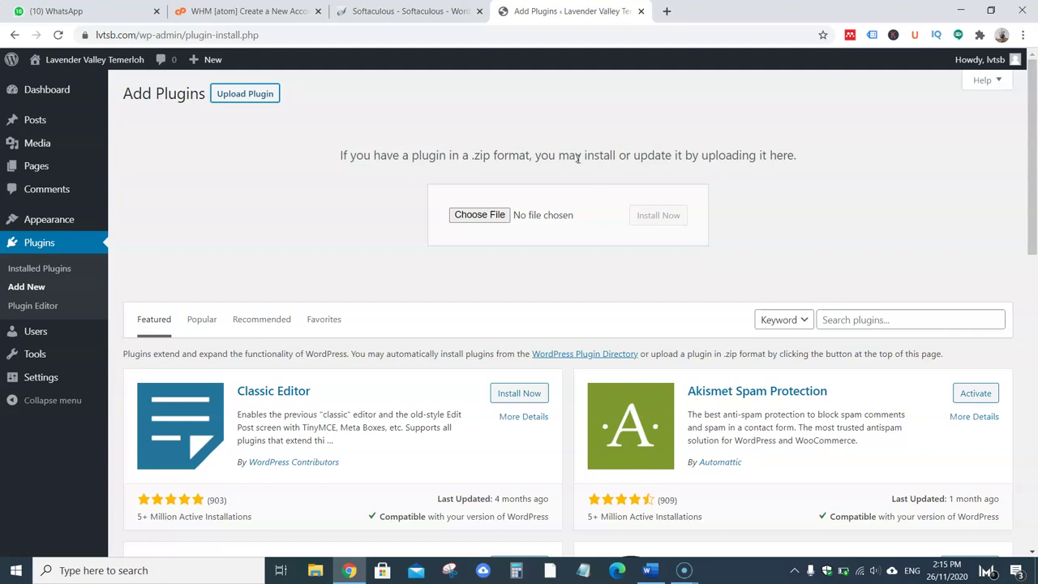
left_click(249, 96)
Focus the Search plugins box, then start a blank Notepad note from the taskbar
left_click(858, 132)
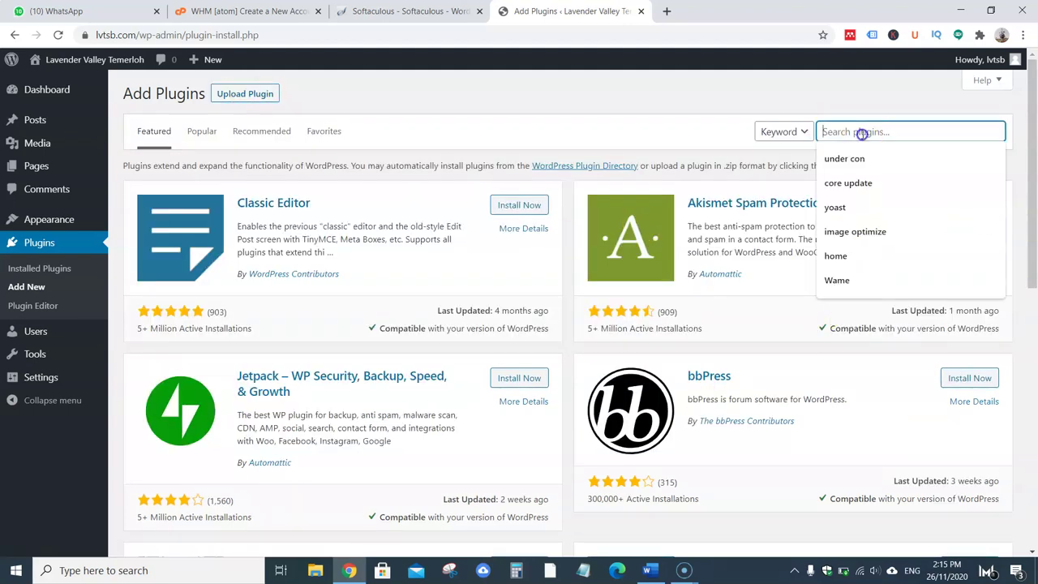
left_click(858, 132)
left_click(862, 132)
left_click(583, 570)
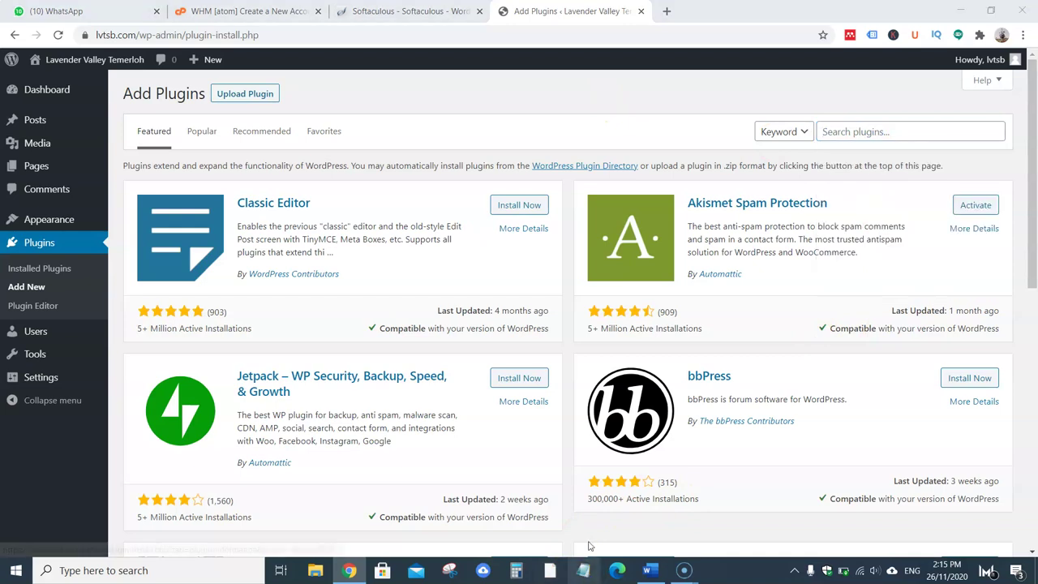
left_click(599, 298)
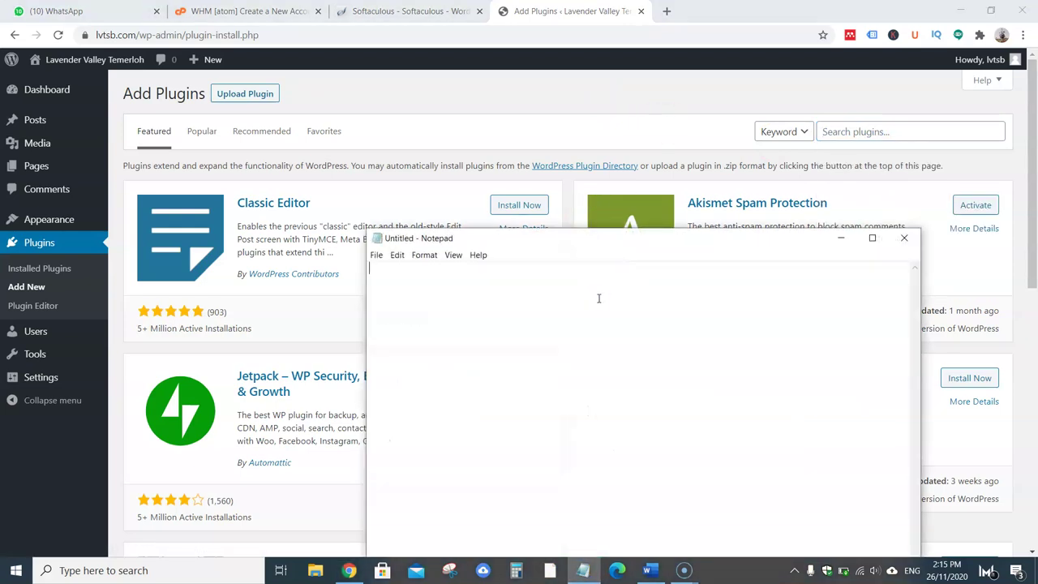
Snap the note right, write the PLUGINS heading and '1.', and set font size 22
key("super+Right")
left_click(684, 86)
type("PLU")
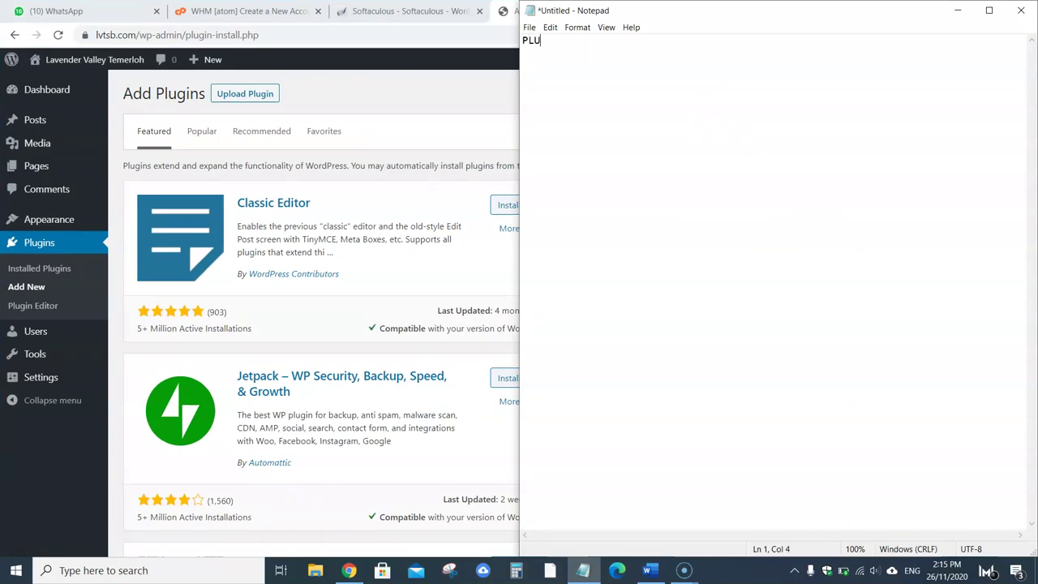
type("GINS")
key("Return")
key("Return")
type("1.")
key("ctrl+a")
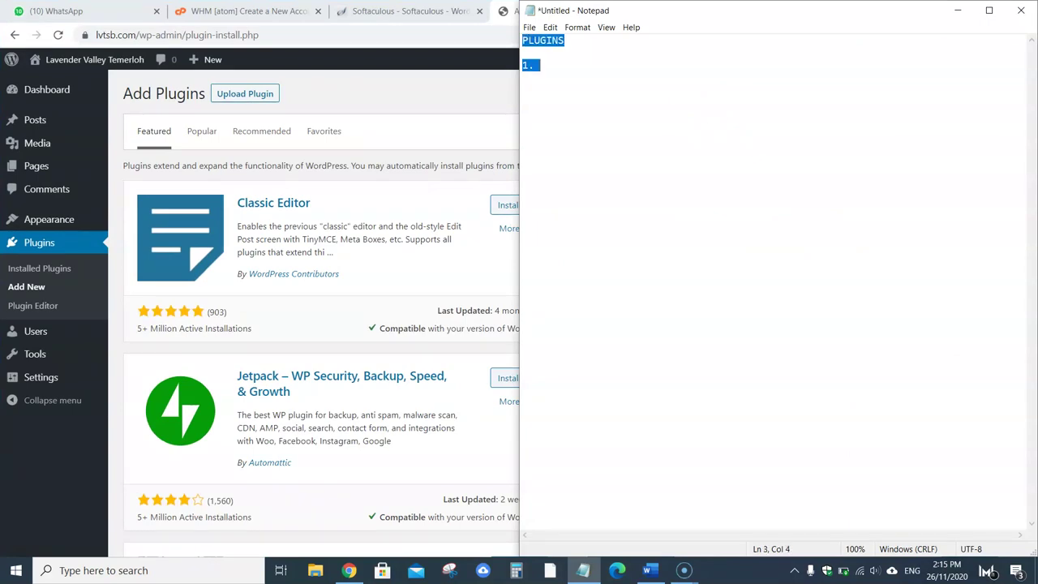
left_click(578, 26)
left_click(585, 55)
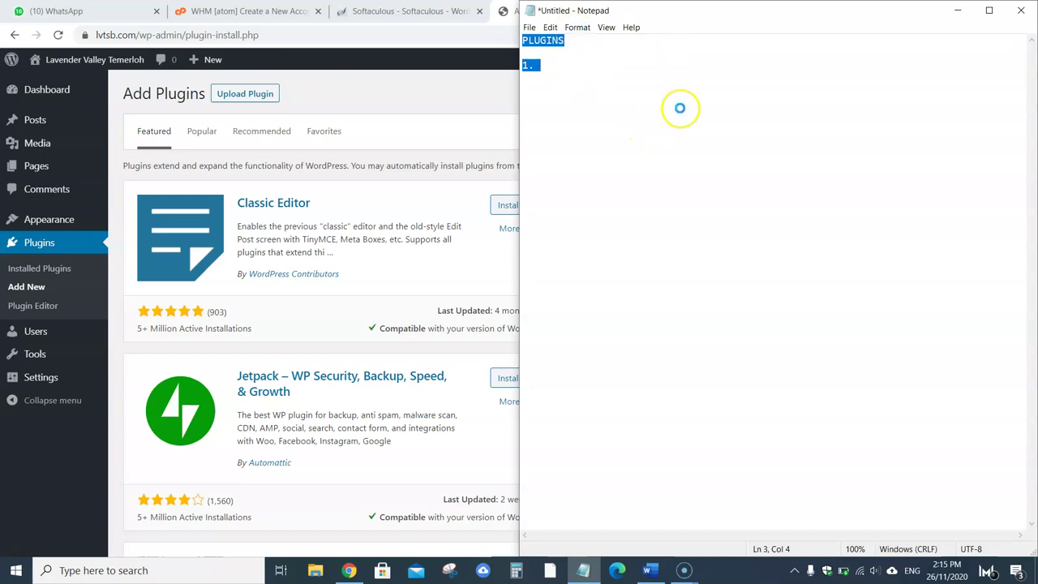
left_click(764, 225)
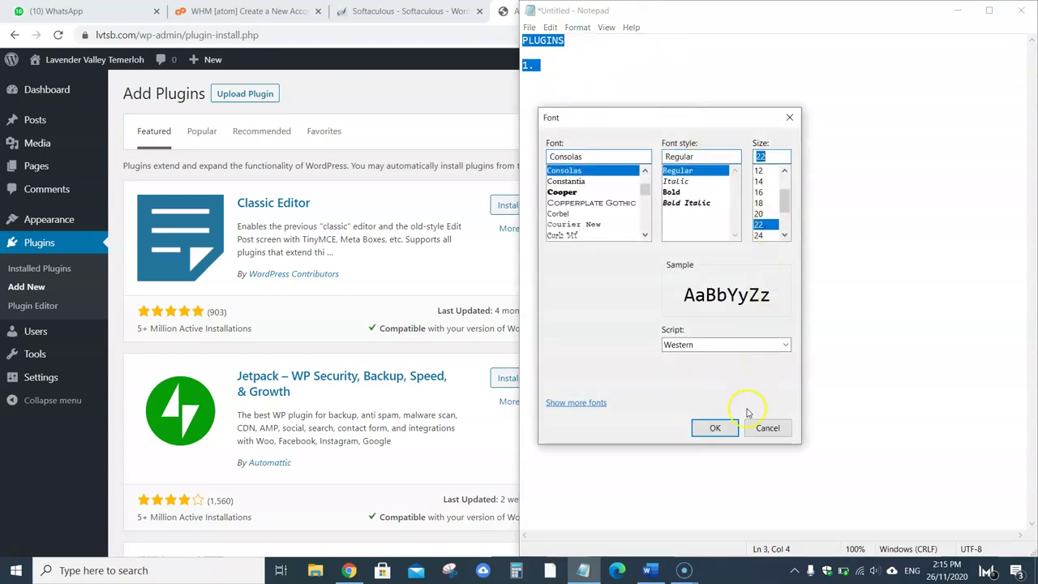
left_click(715, 426)
left_click(582, 95)
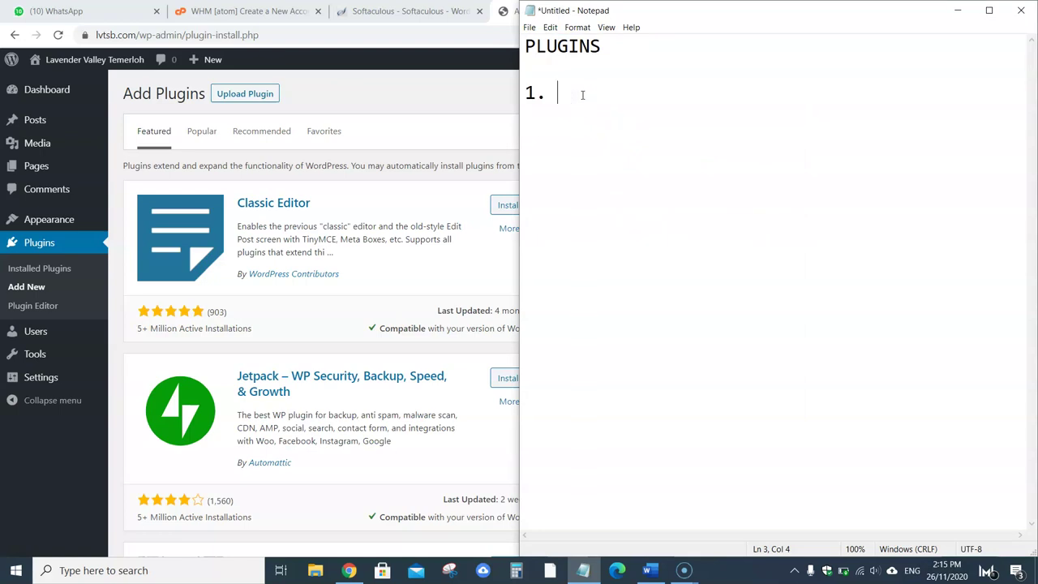
Complete item 1 as 'Wordfence / Malcare / Security Ninja' and begin item '2.'
type("O")
key("BackSpace")
type("wOR")
key("BackSpace")
key("BackSpace")
type("W")
key("BackSpace")
key("BackSpace")
type("Wo")
type("dfe")
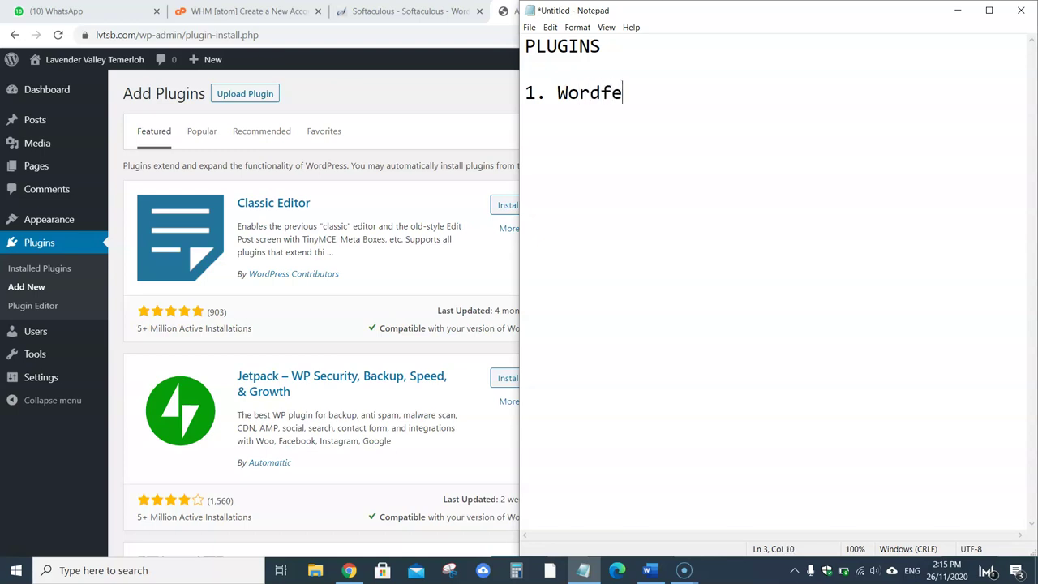
type("nce / Malcara")
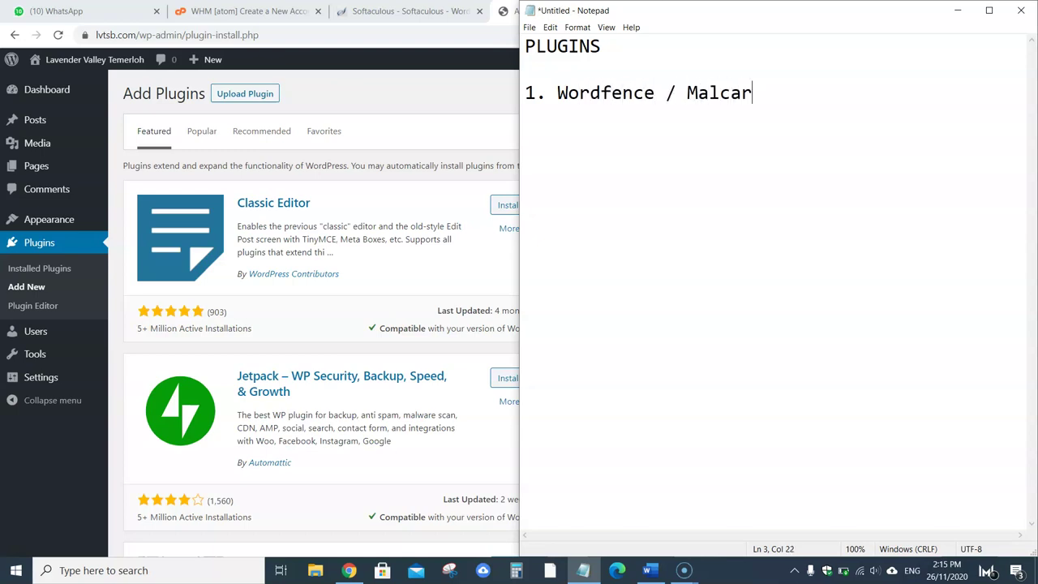
key("BackSpace")
type("e / Scurity Nina")
key("BackSpace")
key("BackSpace")
key("BackSpace")
key("BackSpace")
key("BackSpace")
key("BackSpace")
key("BackSpace")
key("BackSpace")
key("BackSpace")
key("BackSpace")
key("BackSpace")
type("ecurity Ninja")
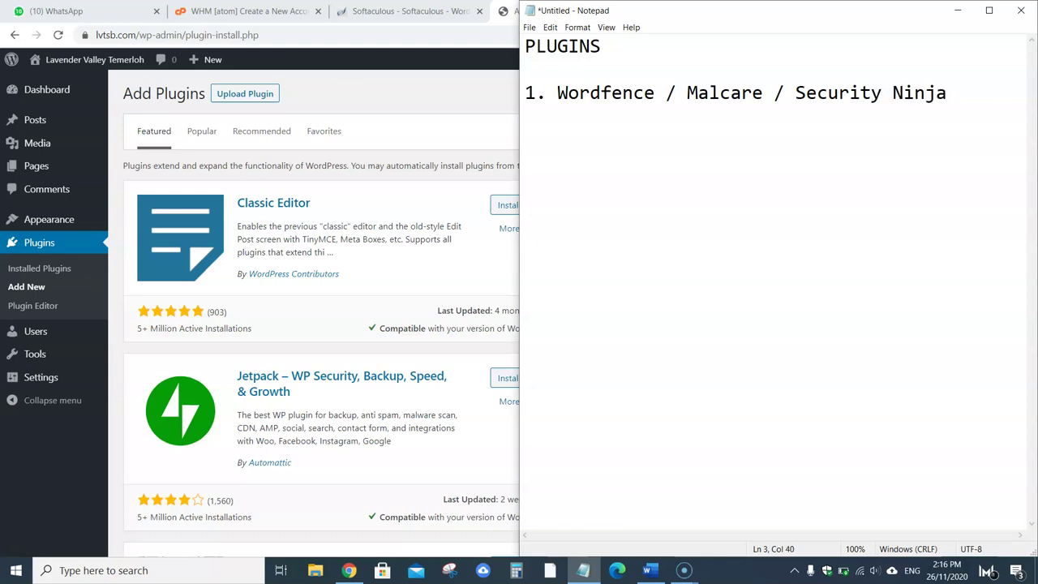
key("Return")
type("2.")
Write item 2 as 'Autoptimize / Smush' and start line '3.'
type("Optim")
key("BackSpace")
key("BackSpace")
key("BackSpace")
key("BackSpace")
key("BackSpace")
type("Autoptimize")
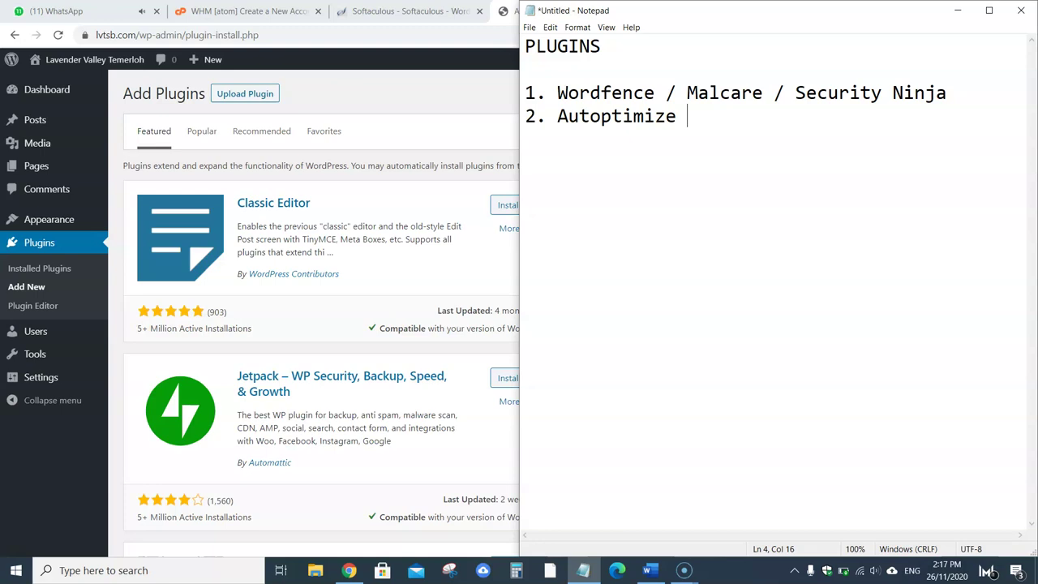
type("/ Smush")
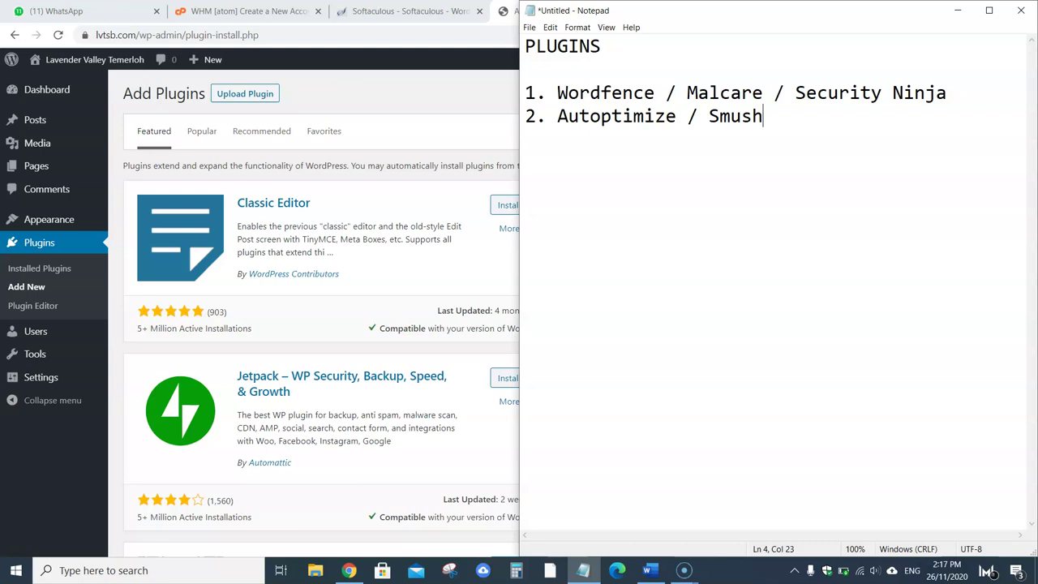
key("Return")
type("3.")
Highlight the Autoptimize / Smush entry for emphasis, then return to line 3
left_click(560, 118)
left_click_drag(562, 118, 764, 116)
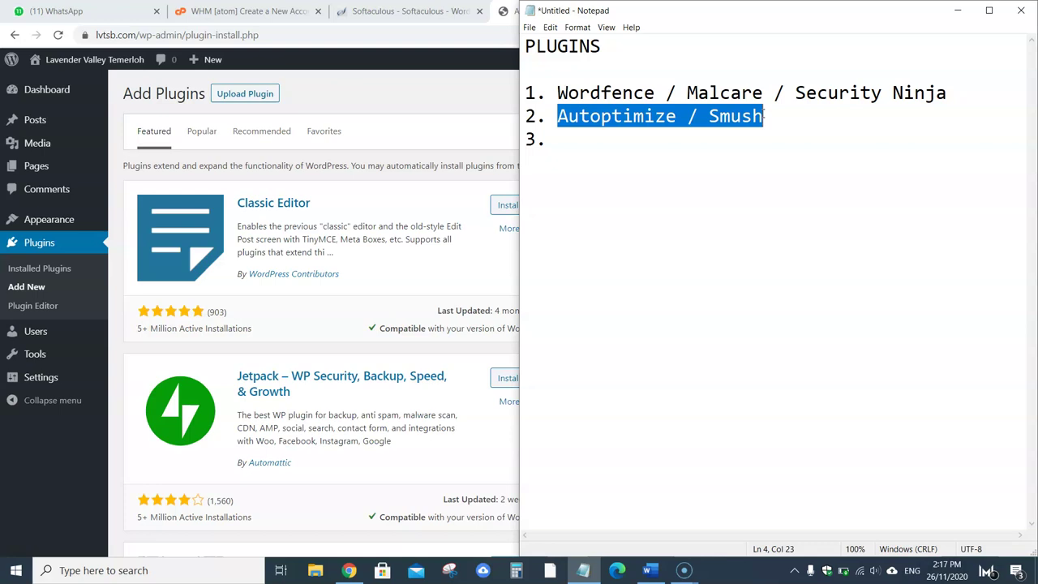
double_click(591, 116)
left_click(591, 142)
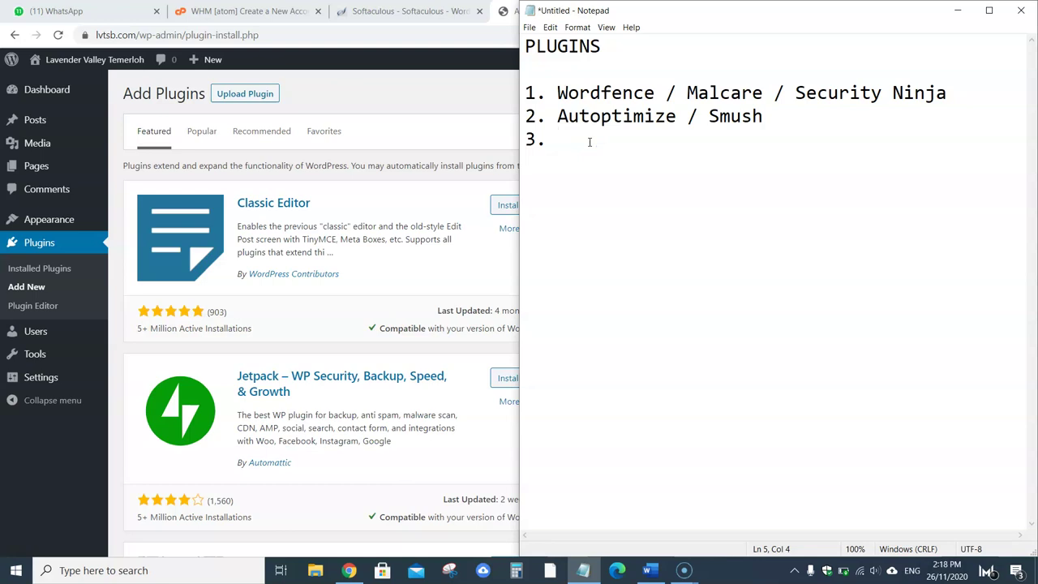
Make item 3 read 'Yoast - SEO', removing the extra word Optimize
type("S")
key("BackSpace")
type("Yoast - SEO O")
key("BackSpace")
type("o")
key("BackSpace")
type("Optimzi")
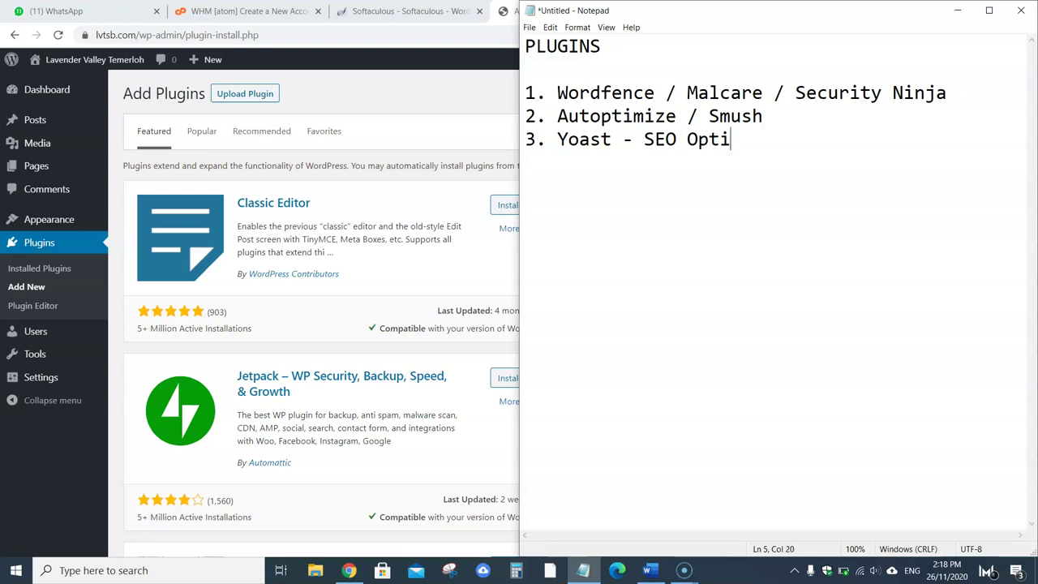
key("BackSpace")
key("BackSpace")
type("ize")
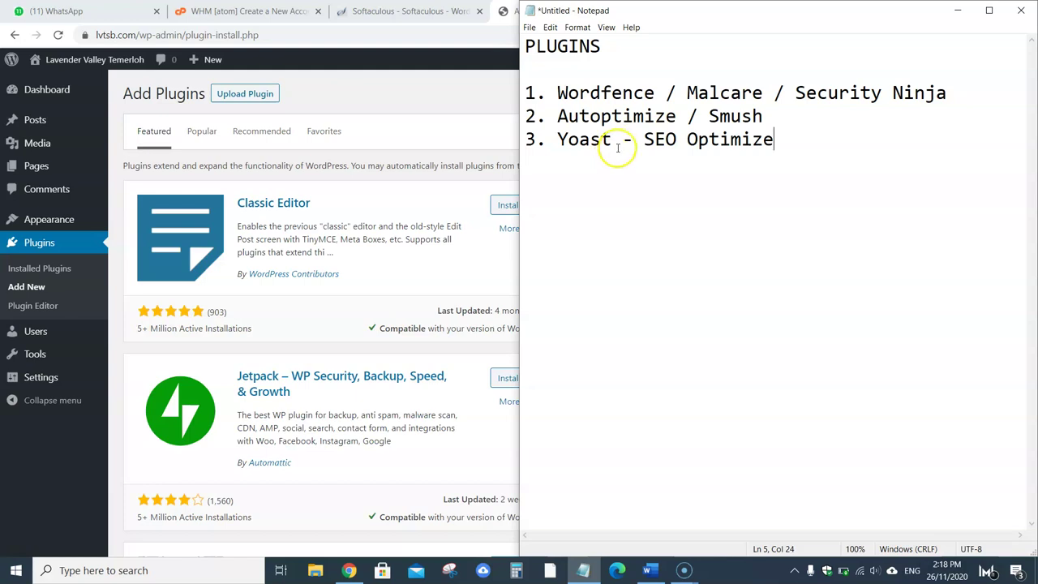
left_click_drag(772, 140, 687, 140)
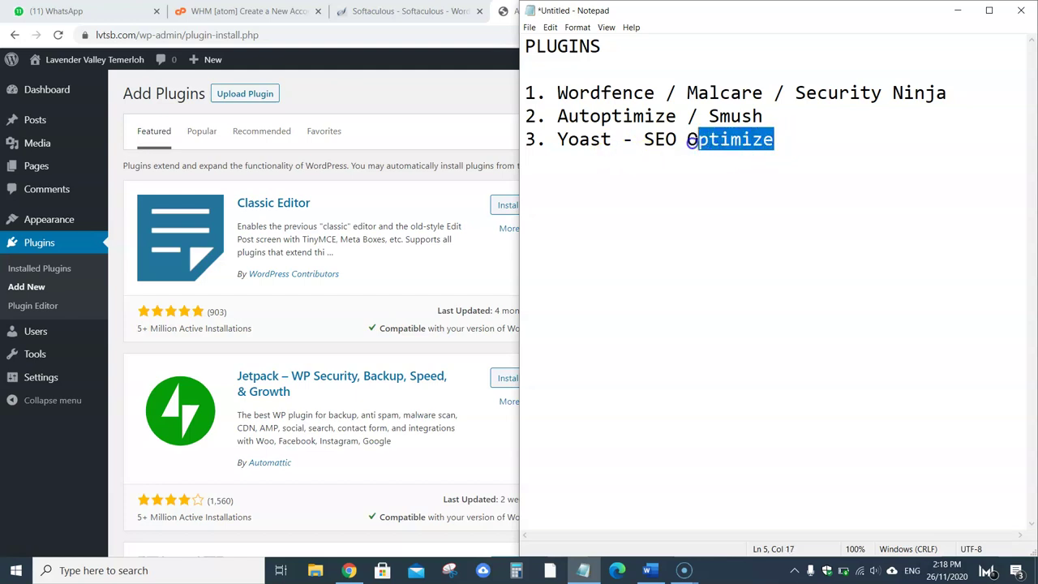
key("BackSpace")
left_click(703, 143)
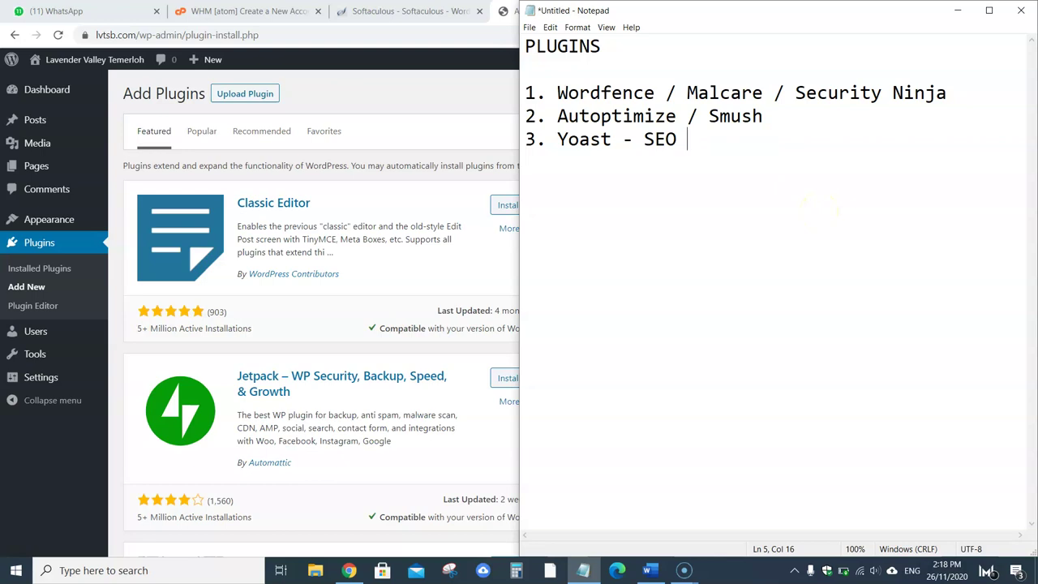
Add '4. Classic Editor' and '5. Coming Soon - Under Construction Plugin'
key("Return")
type("4. Classic ")
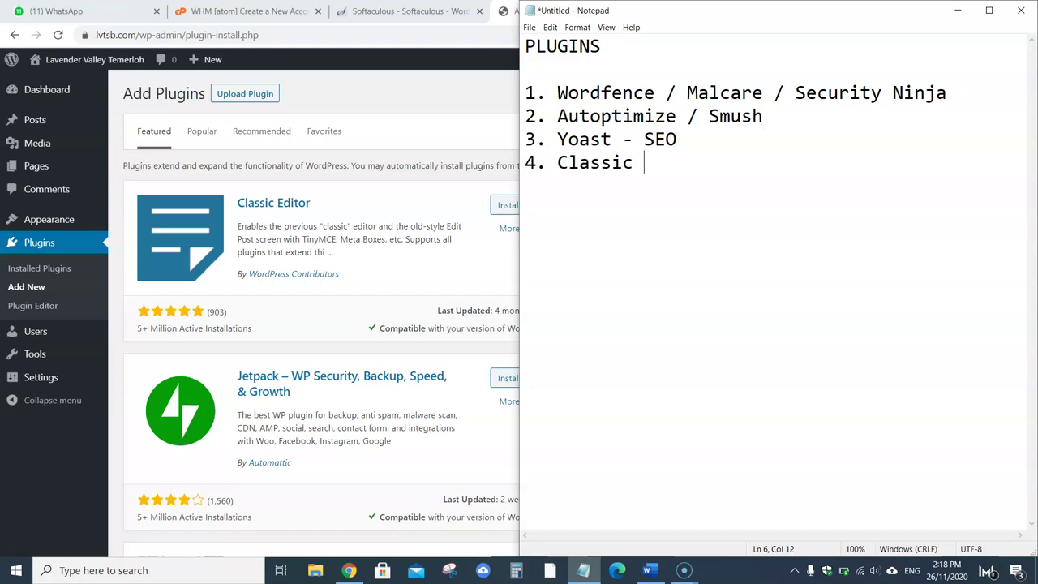
type("Editor")
key("Return")
type("5")
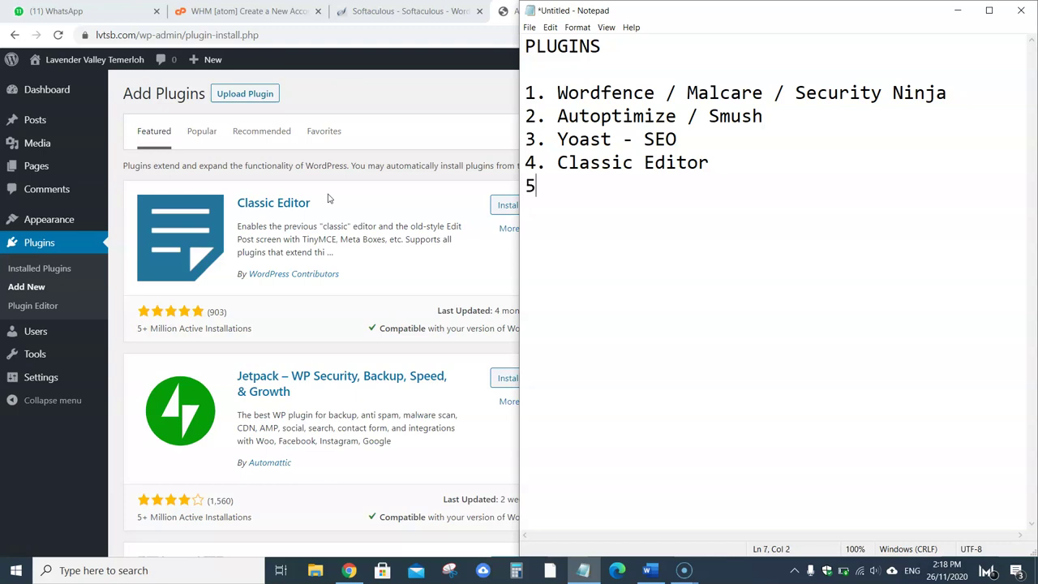
type(". DUri")
key("BackSpace")
key("BackSpace")
key("BackSpace")
key("BackSpace")
type("Coming Soon - ")
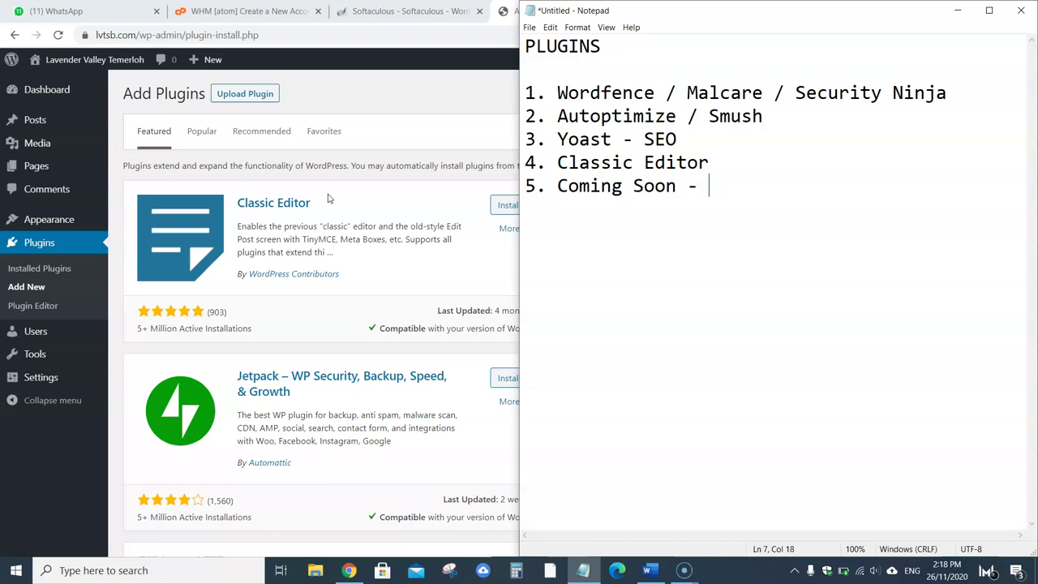
type("Under Const")
type("ruction")
type(" Plugi")
type("n")
Add '6. Site Kit' as a new line in the plugin list
key("Return")
type("6. ")
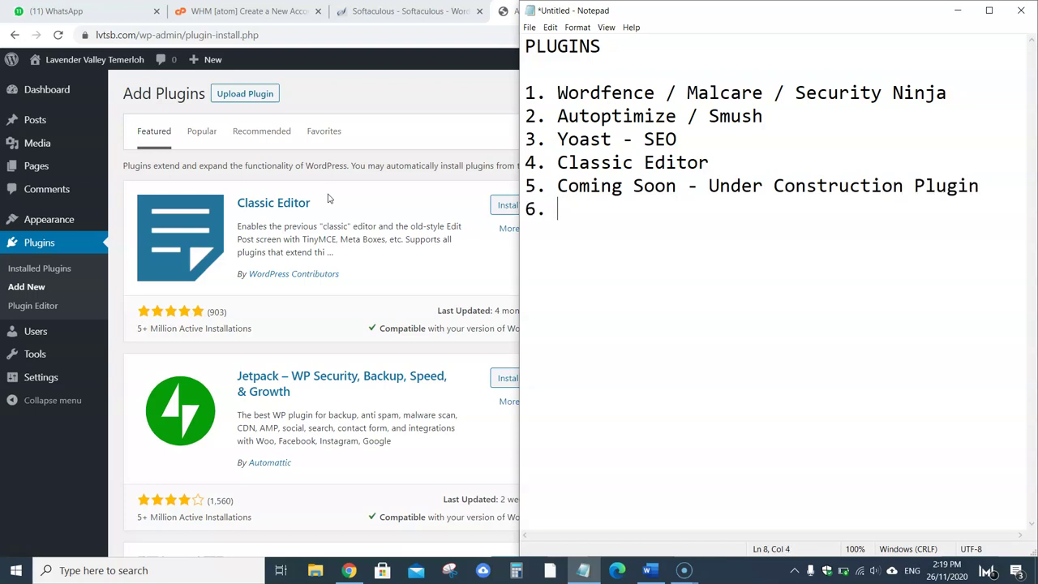
type("Sitel")
key("BackSpace")
type("Kit")
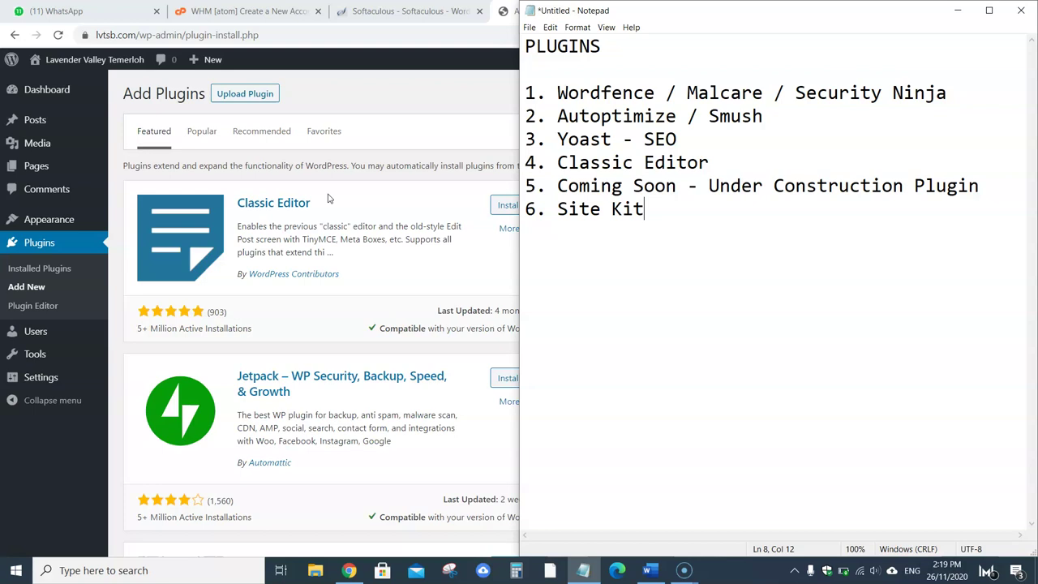
Highlight the Site Kit line and entries 1–5 while explaining, then return to WordPress
left_click_drag(656, 213, 527, 213)
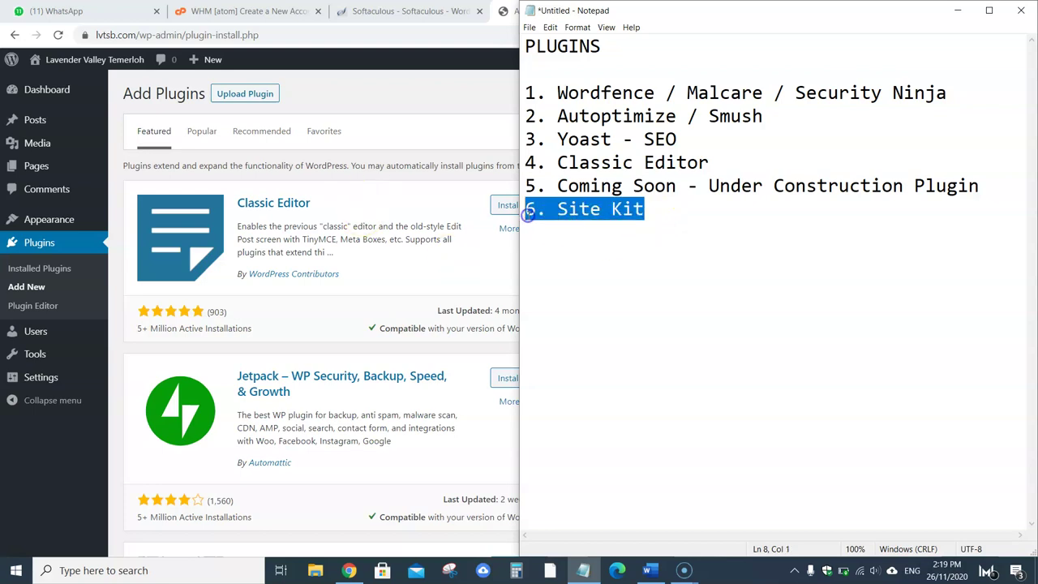
left_click(666, 215)
left_click_drag(649, 214, 521, 213)
left_click(670, 211)
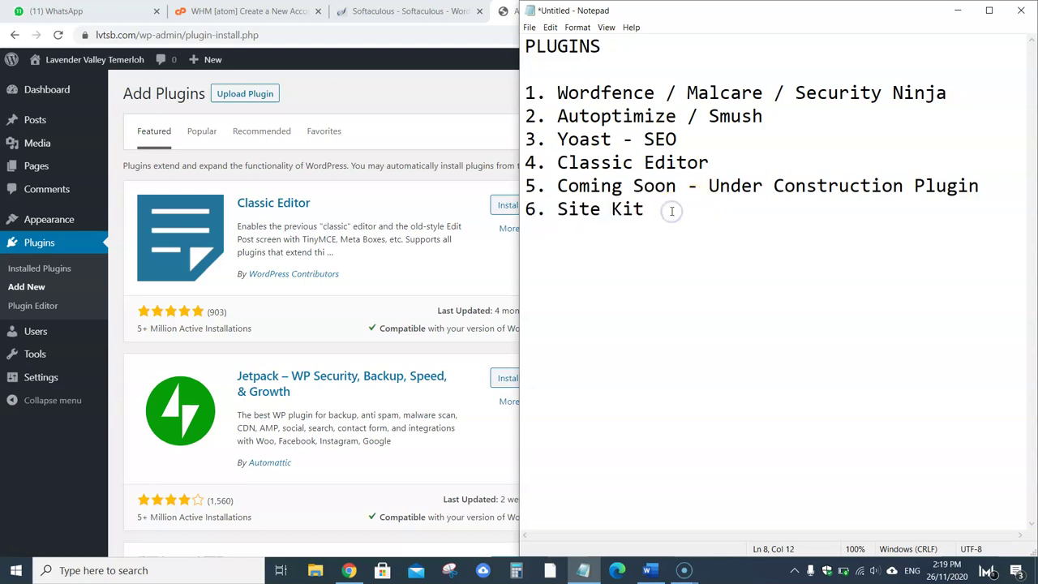
left_click_drag(687, 142, 543, 94)
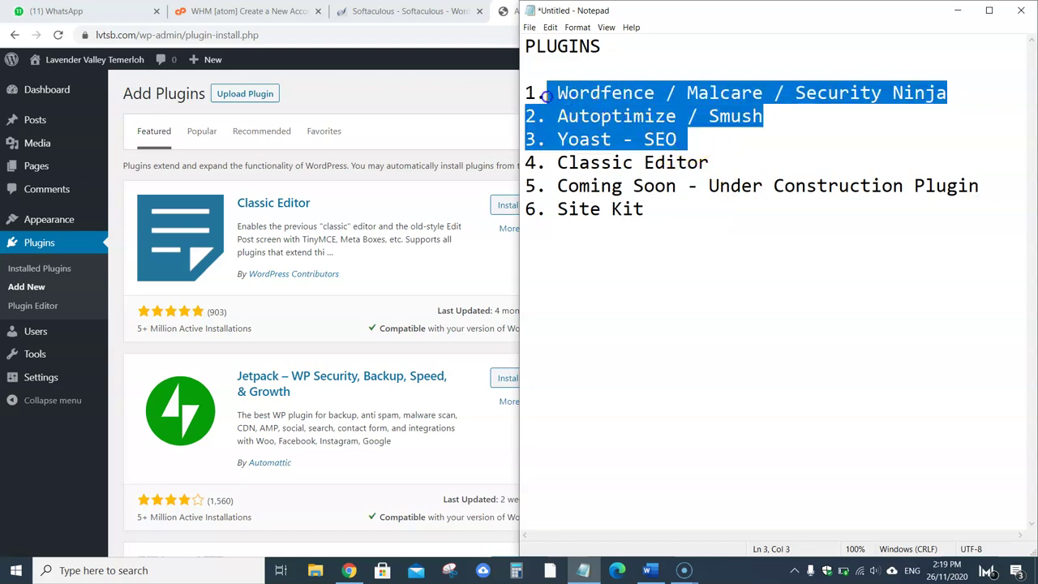
left_click_drag(983, 189, 523, 97)
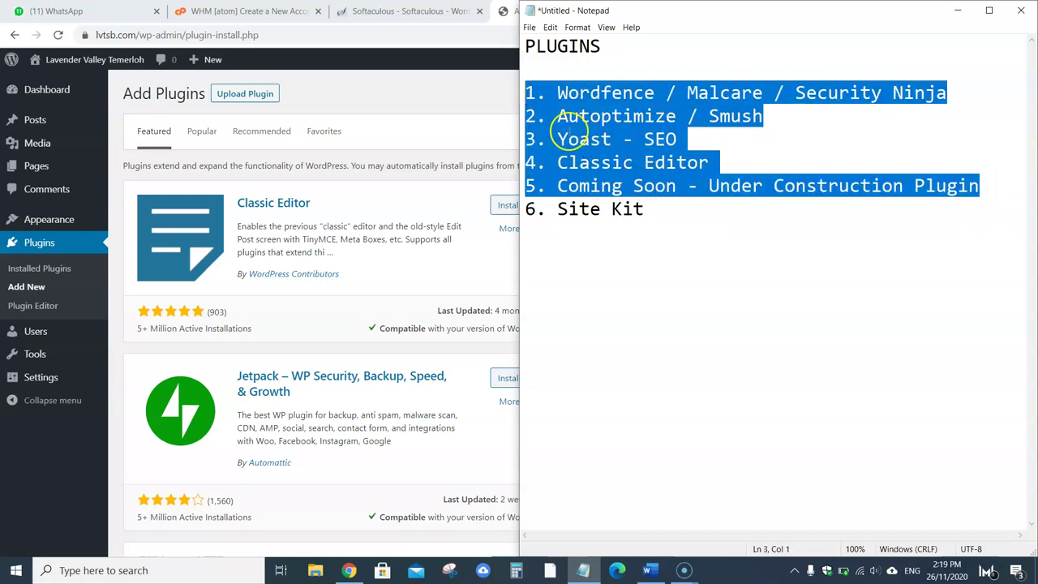
left_click(458, 103)
Search Add Plugins for 'malcare' and install MalCare Security
left_click(841, 132)
type("malc")
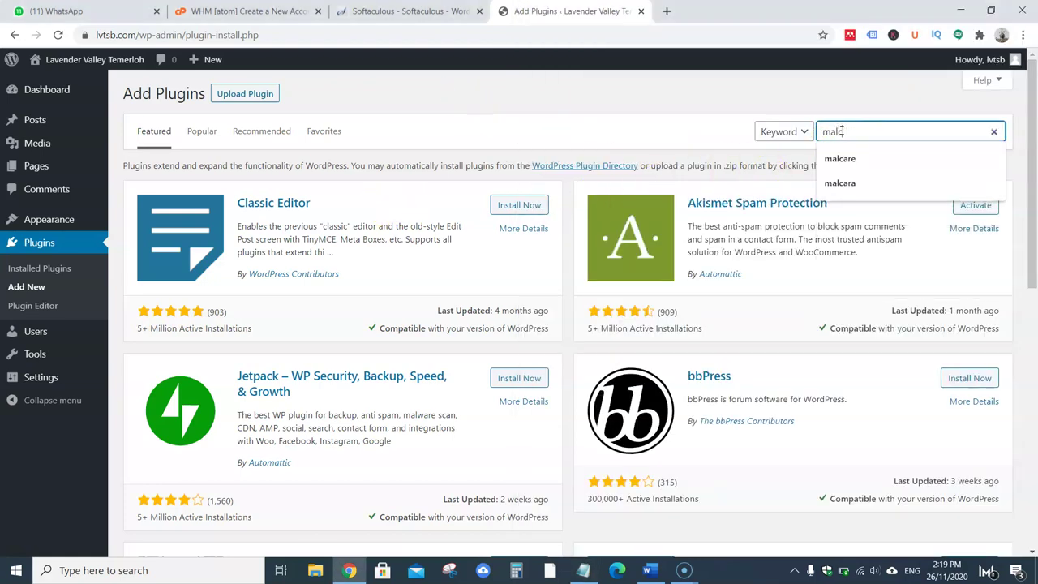
type("are")
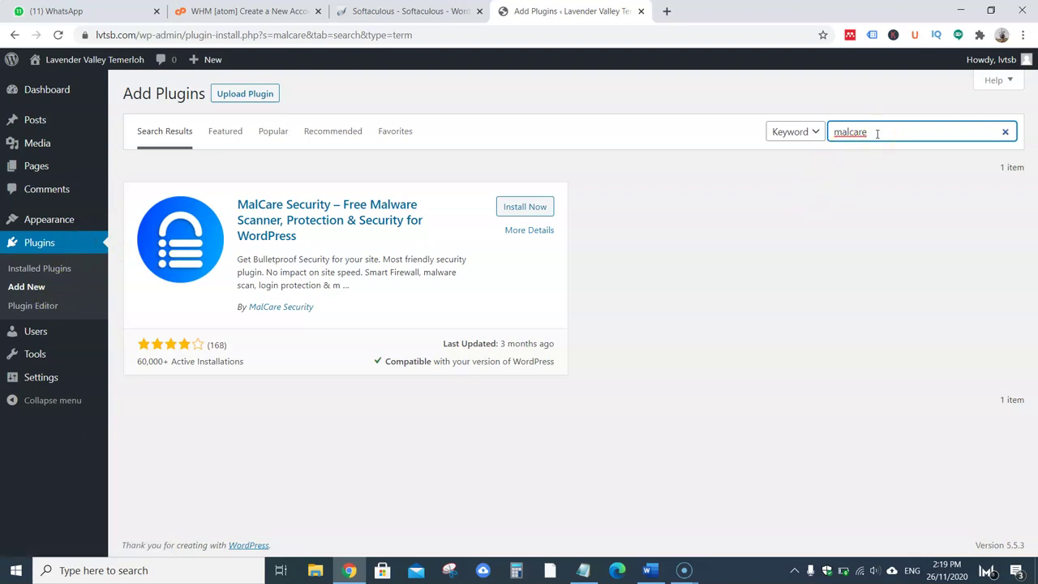
left_click(516, 208)
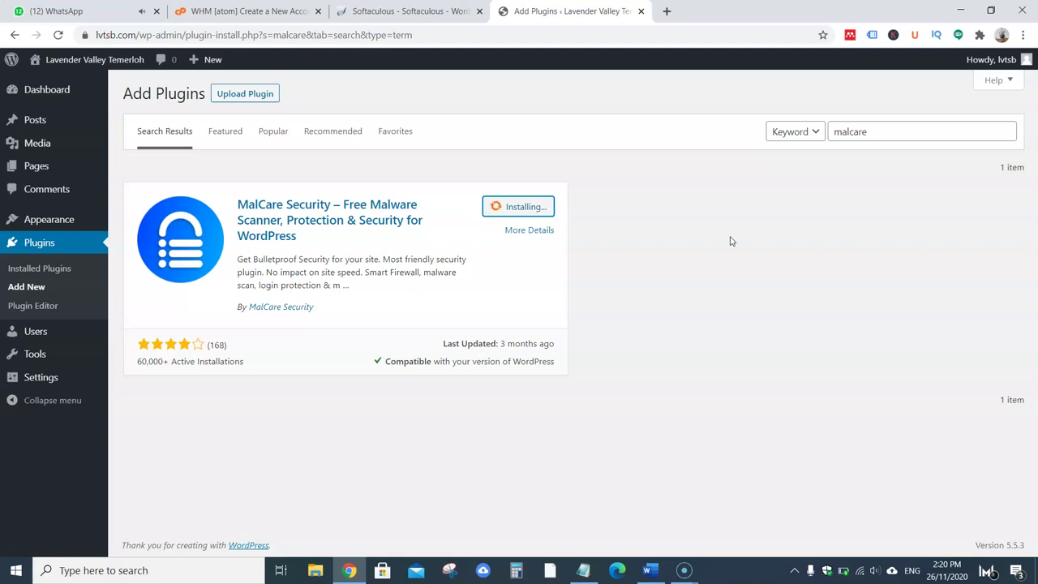
Append ' / iThemes' to the Wordfence line in Notepad, then bring Chrome back
left_click(583, 570)
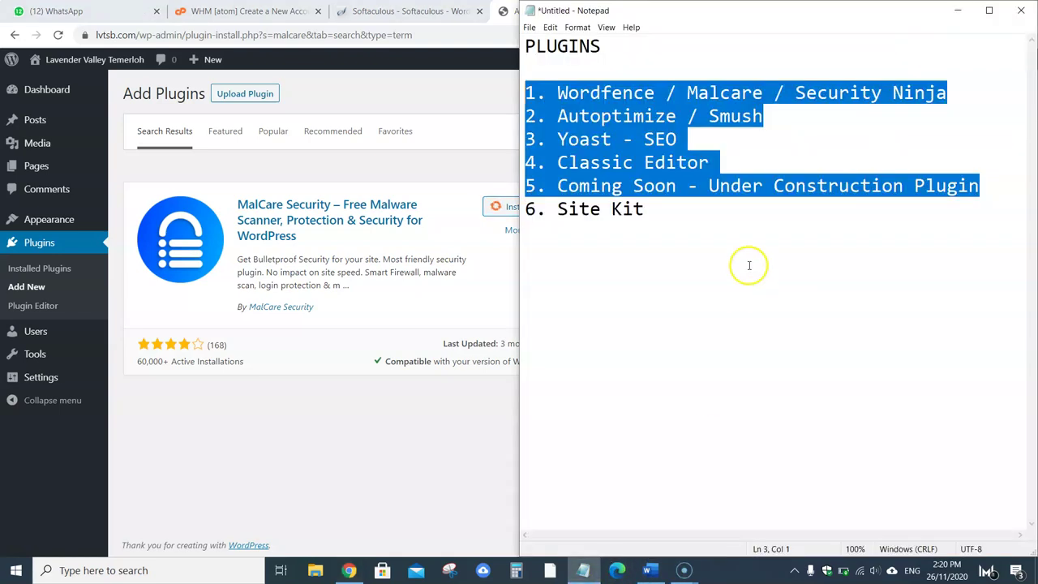
left_click(752, 92)
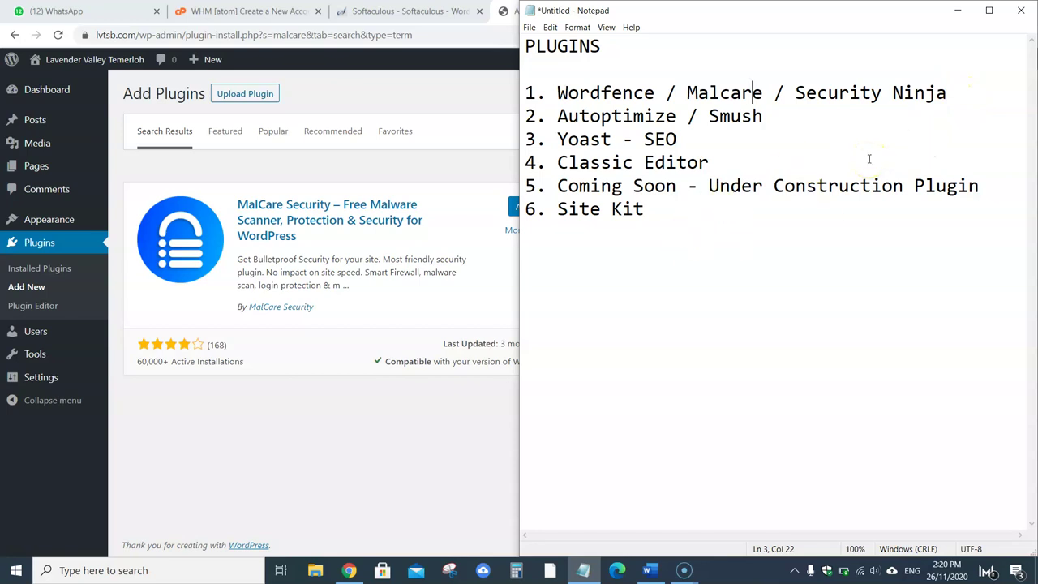
left_click(949, 94)
type("/ iThemes")
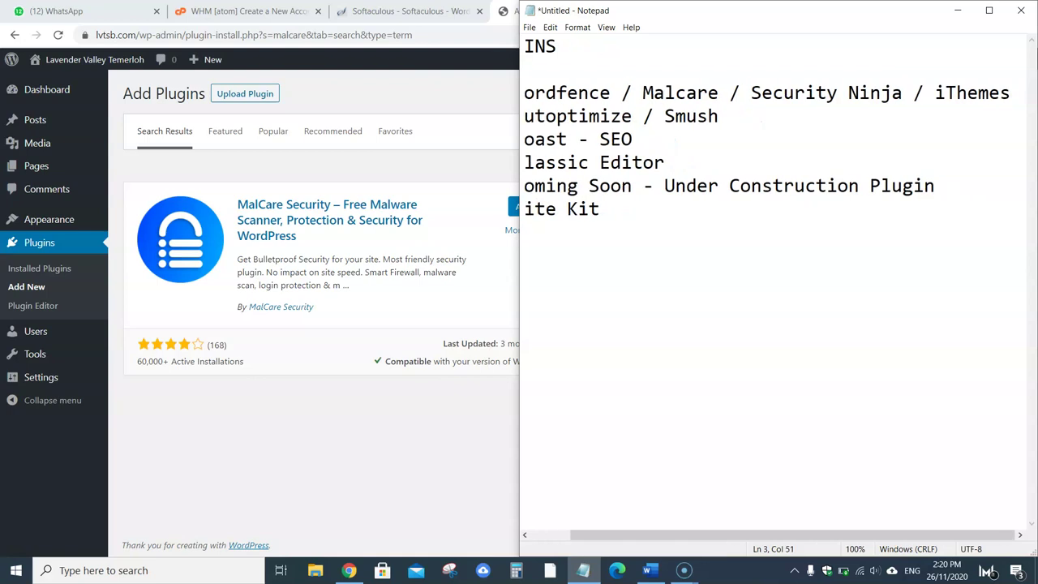
left_click(556, 118)
left_click_drag(686, 535, 608, 537)
left_click(451, 479)
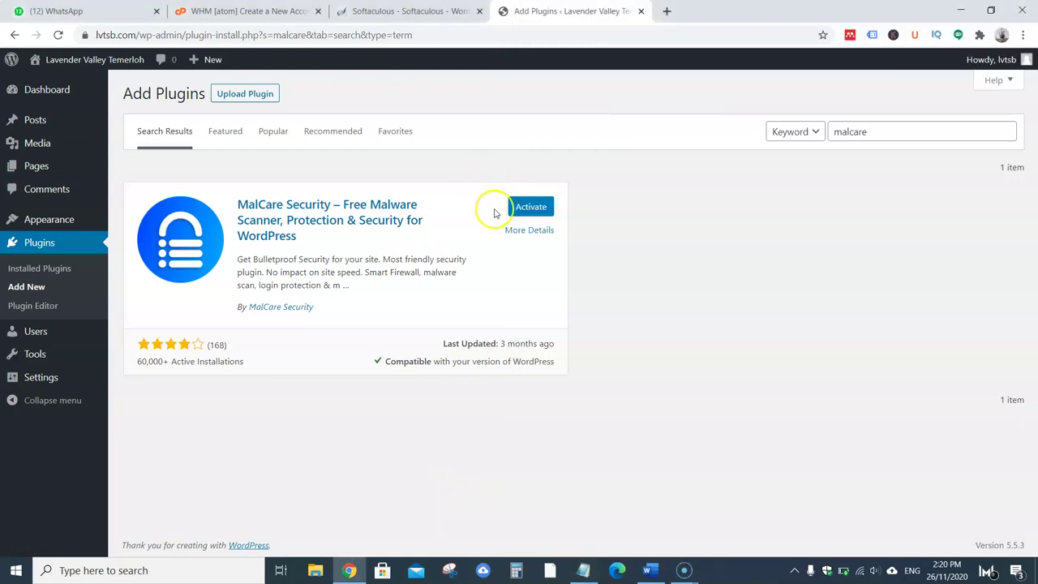
Activate MalCare, agree to its Terms of Service and choose Secure Site Now
left_click(548, 209)
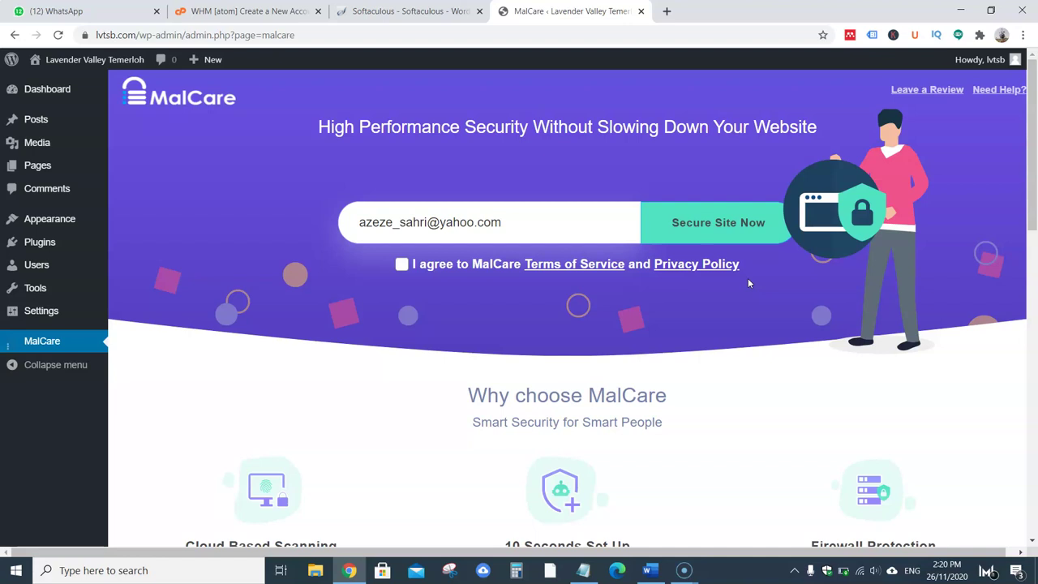
left_click(401, 265)
left_click(700, 227)
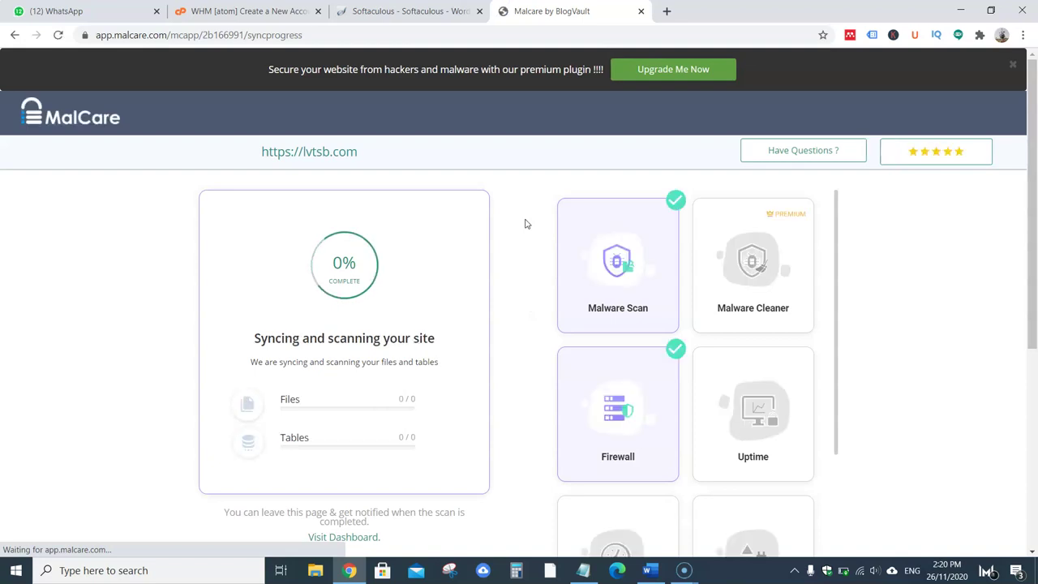
left_click(270, 339)
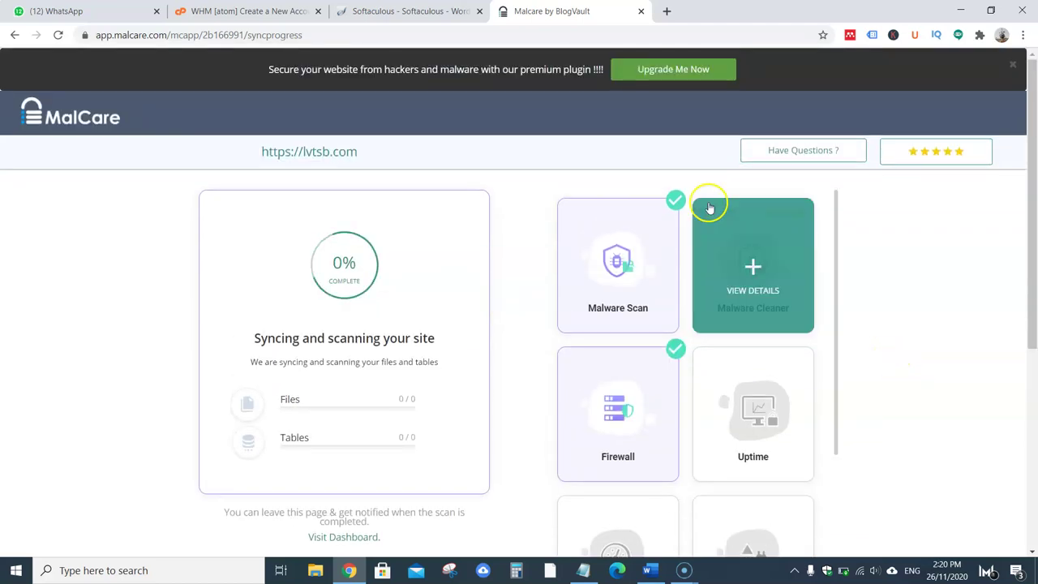
scroll(552, 300, "down", 2)
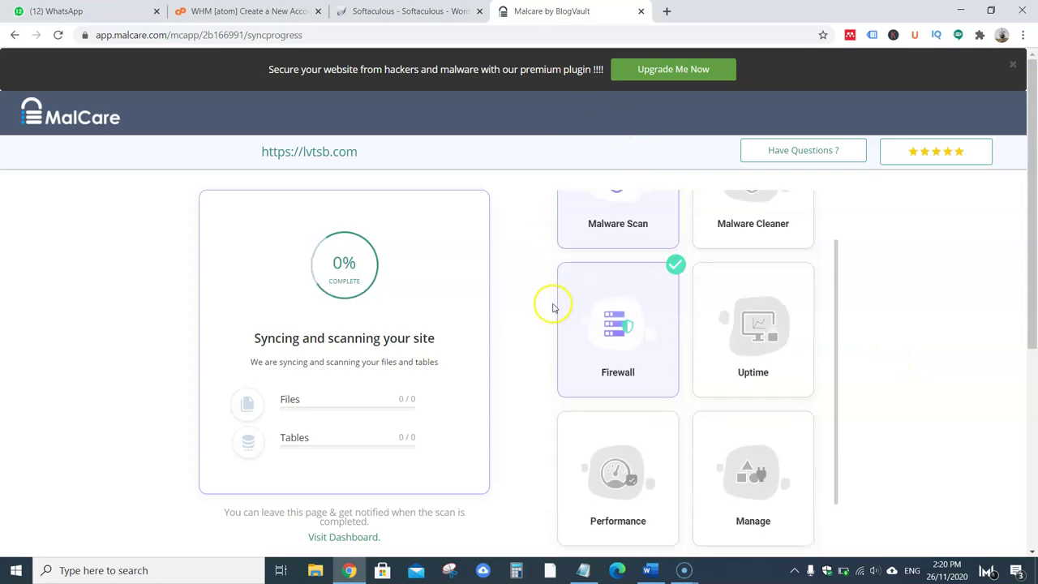
scroll(641, 283, "up", 2)
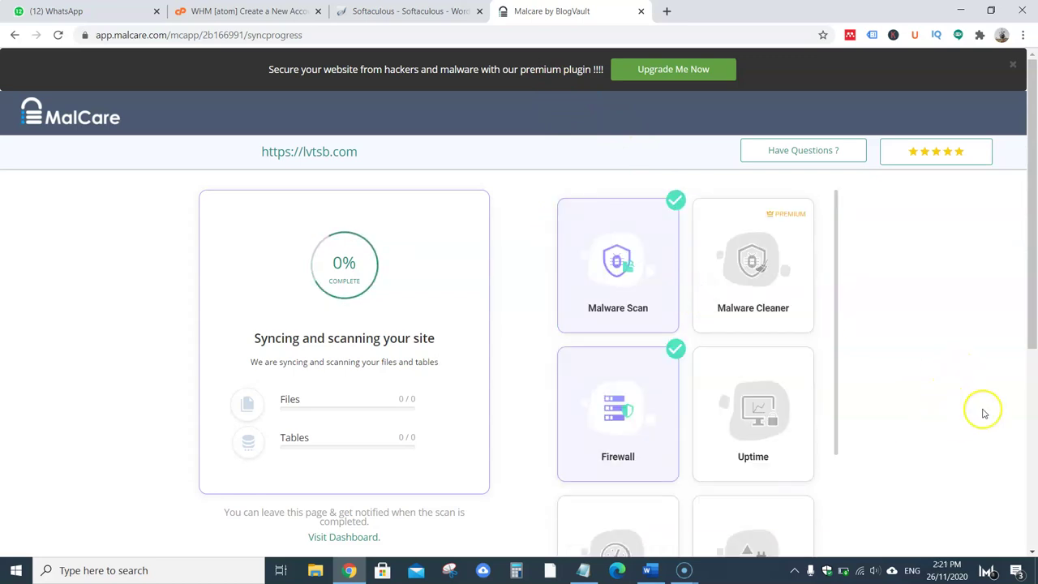
scroll(982, 411, "down", 2)
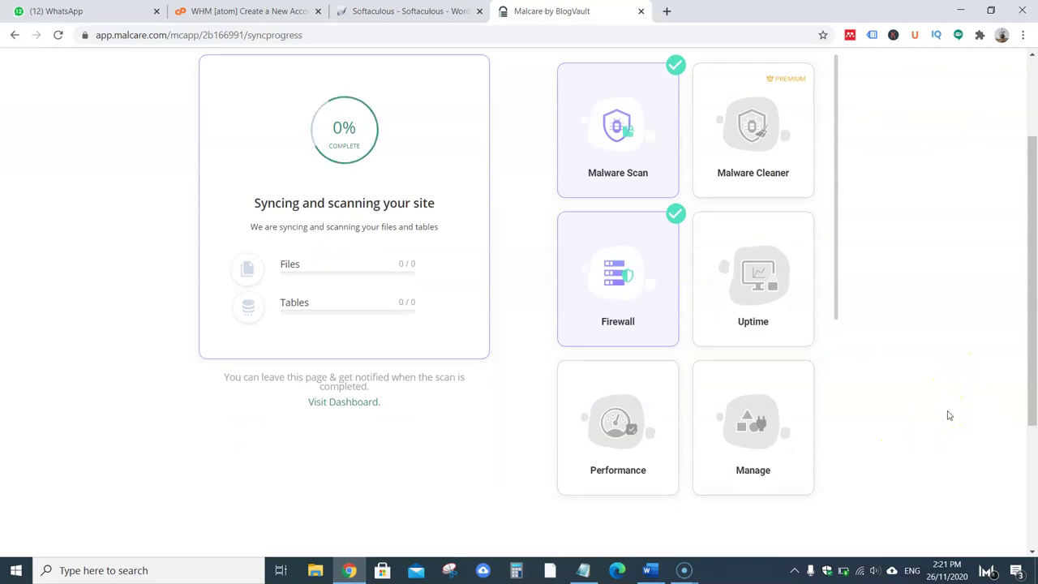
scroll(941, 409, "up", 2)
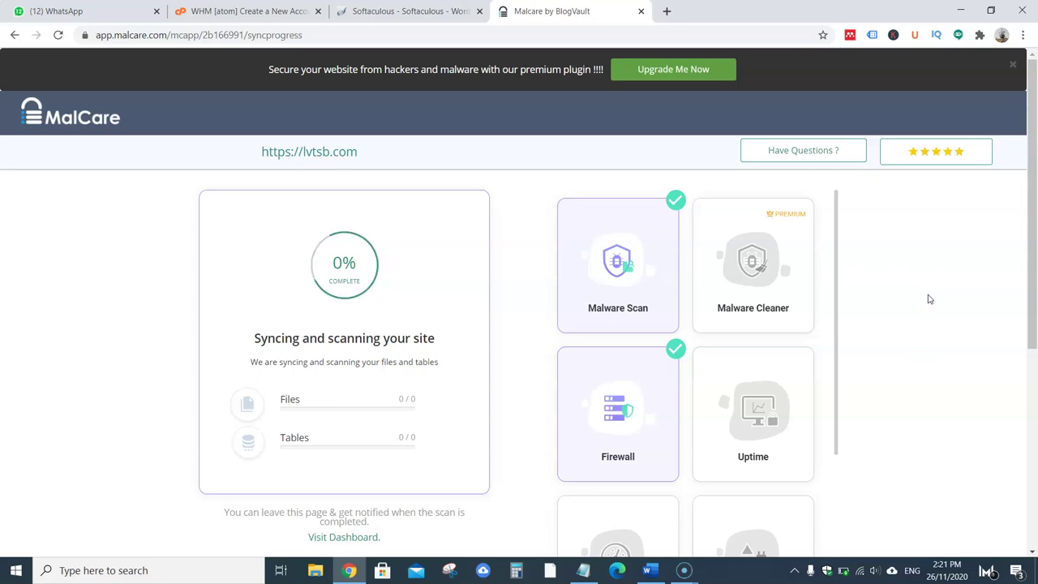
Let MalCare's sync and scan of lvtsb.com climb to 79%, with 1.62k of 2.05k files done
left_click(833, 312)
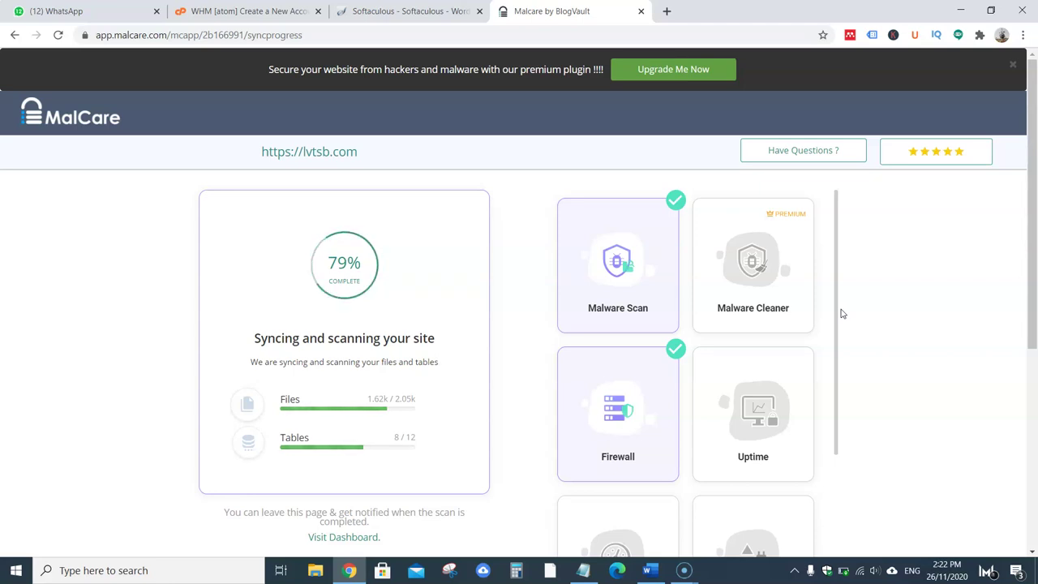
mouse_move(694, 302)
Keep watching the MalCare scan until it hits 99% with all 2.05k files and 12 tables processed
scroll(510, 424, "down", 2)
scroll(511, 424, "up", 2)
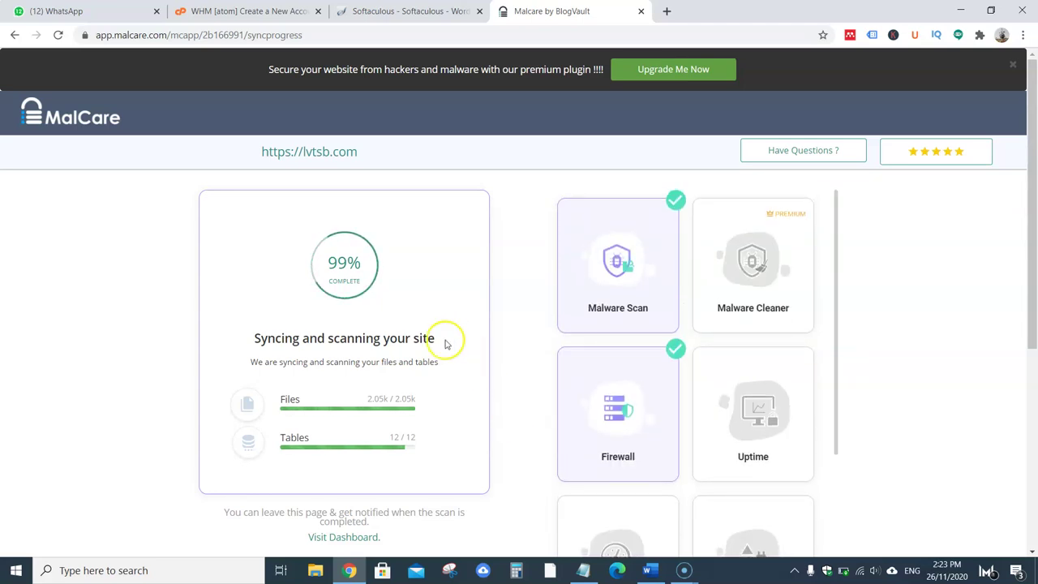
left_click_drag(243, 338, 442, 338)
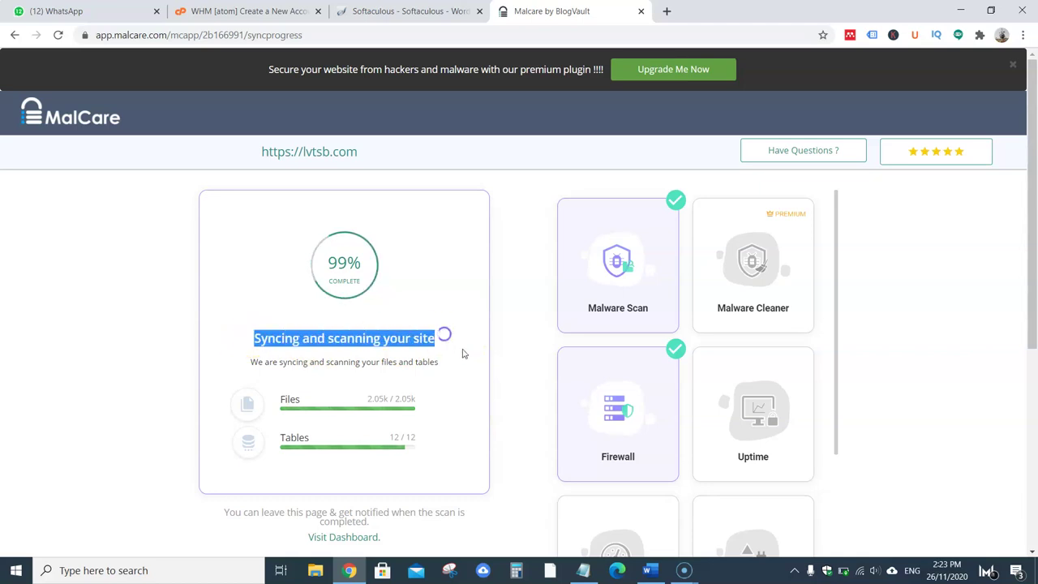
left_click(514, 351)
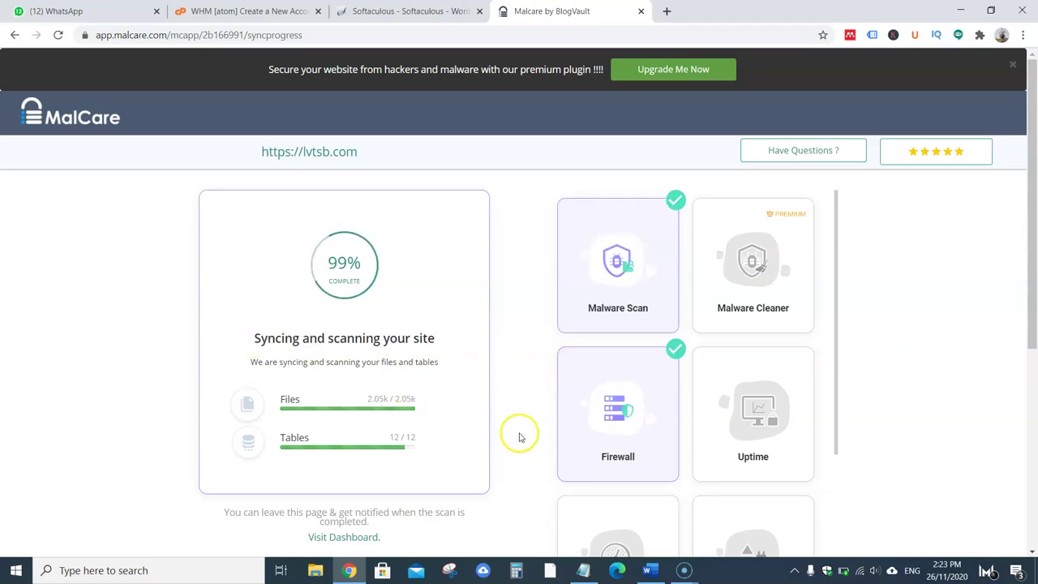
scroll(520, 437, "down", 2)
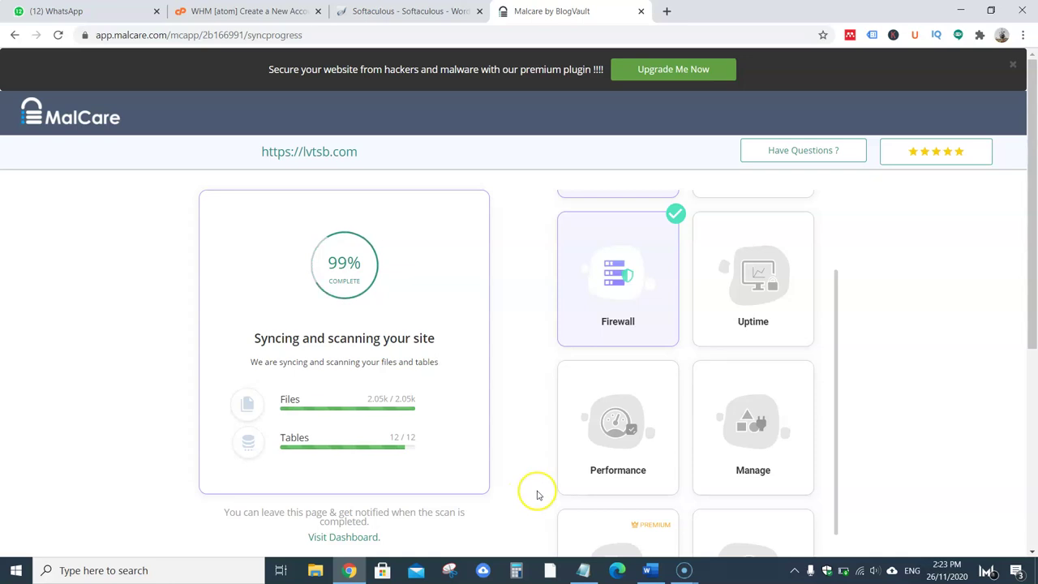
scroll(537, 495, "up", 2)
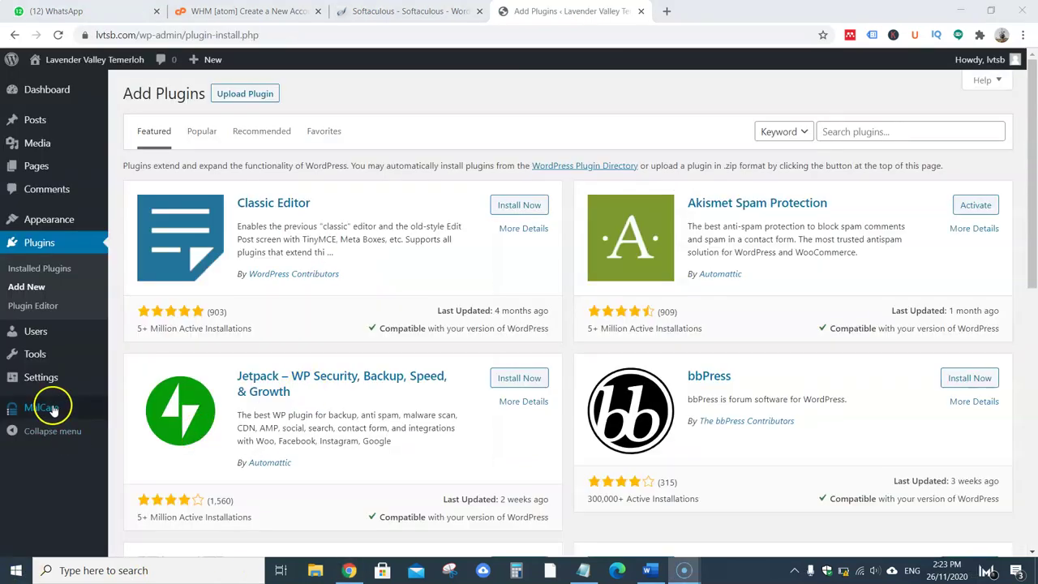
Search the plugin directory for 'autoptimize' and review the Autoptimize result's rating and installs
left_click(854, 133)
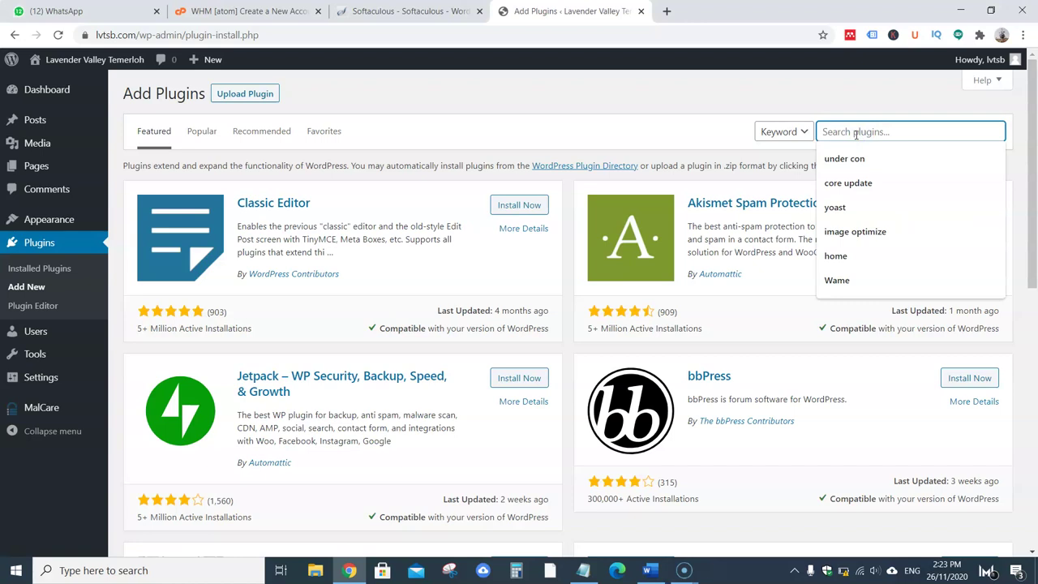
type("aut")
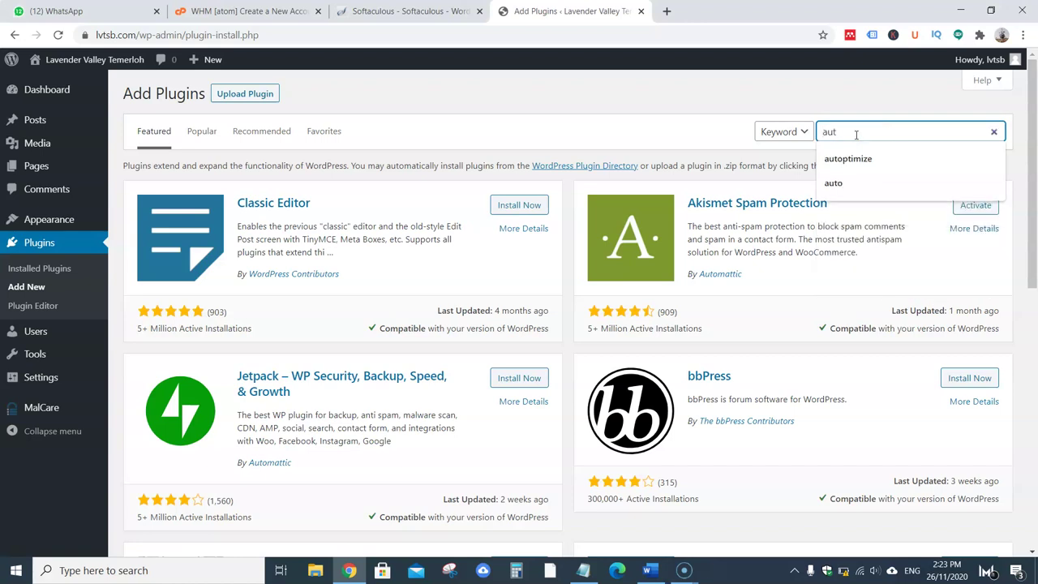
key("Return")
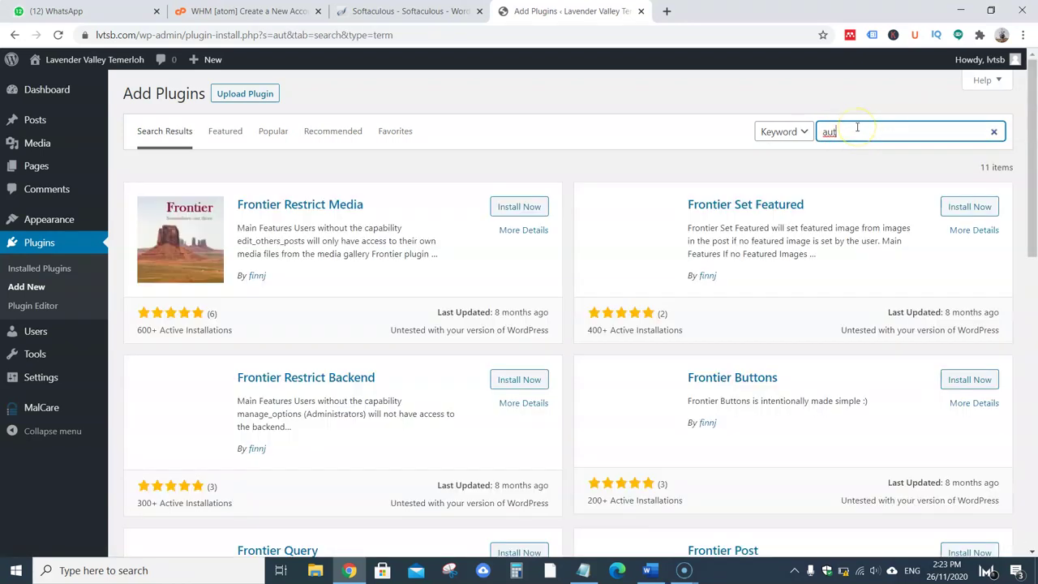
type("optimize")
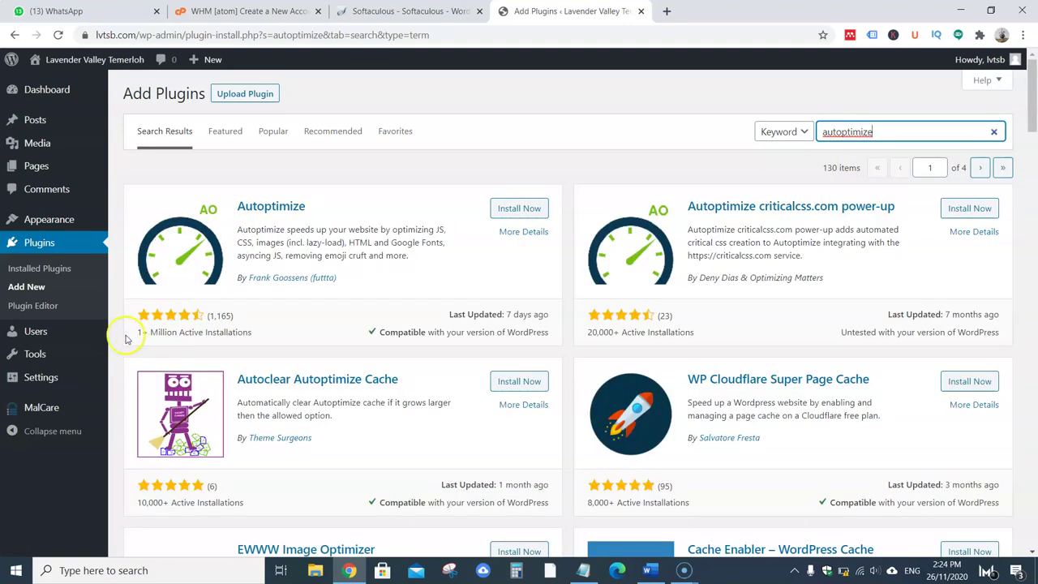
left_click_drag(130, 328, 251, 333)
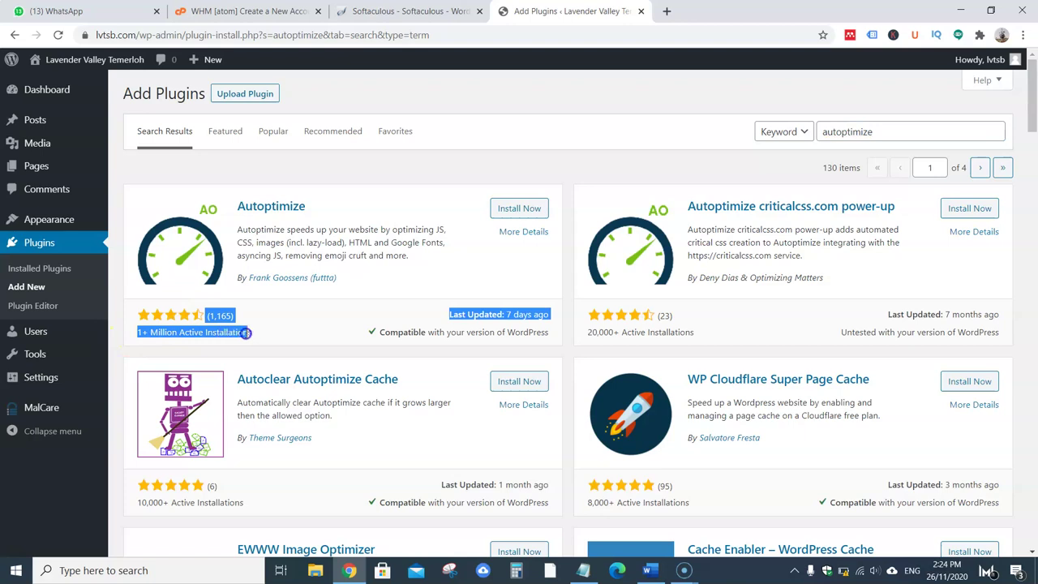
left_click(402, 171)
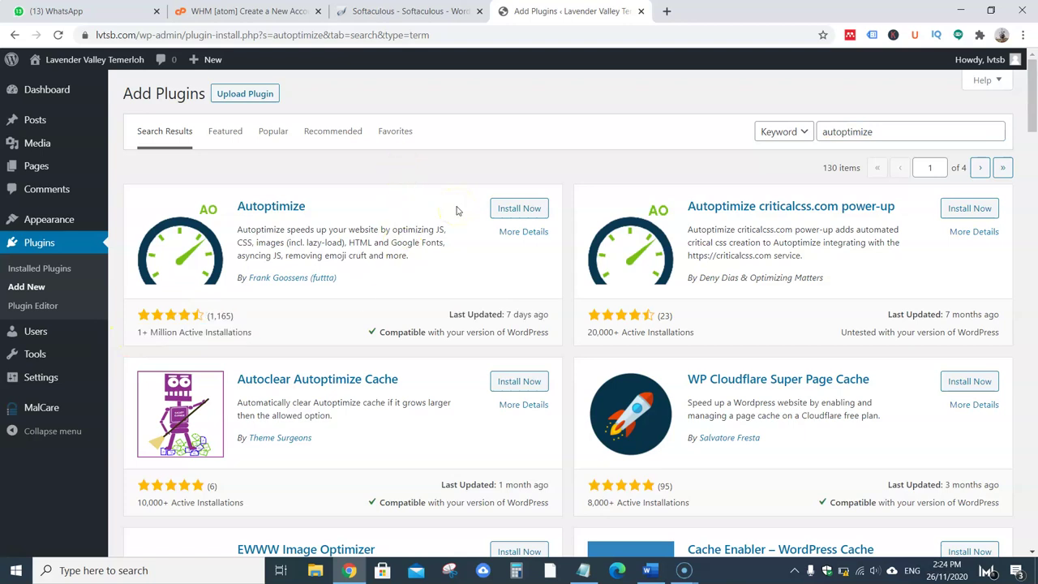
Replace the search term with 'yoast' and search using the suggestion
left_click_drag(883, 130, 786, 138)
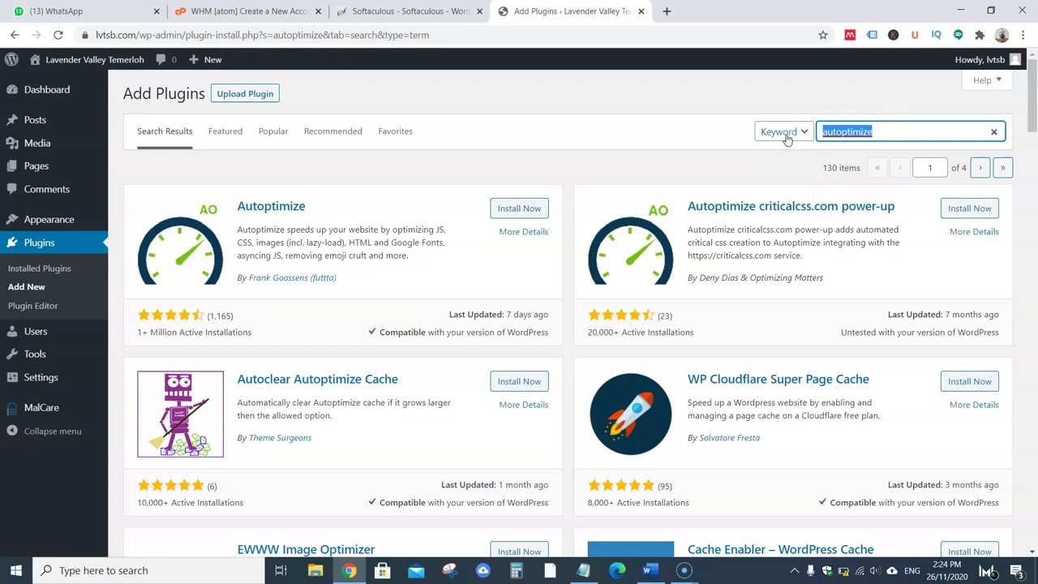
type("yoas")
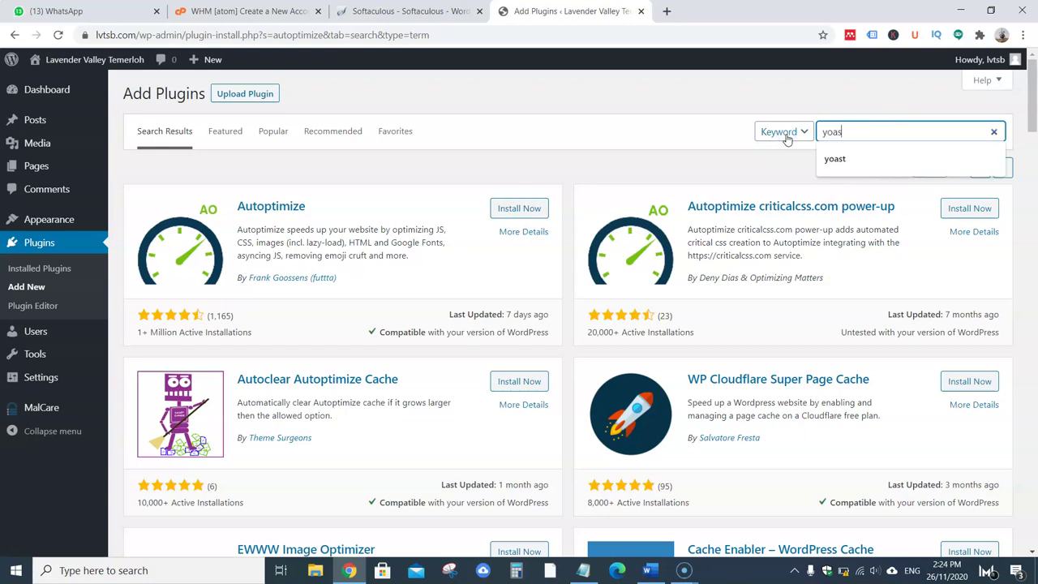
left_click(843, 159)
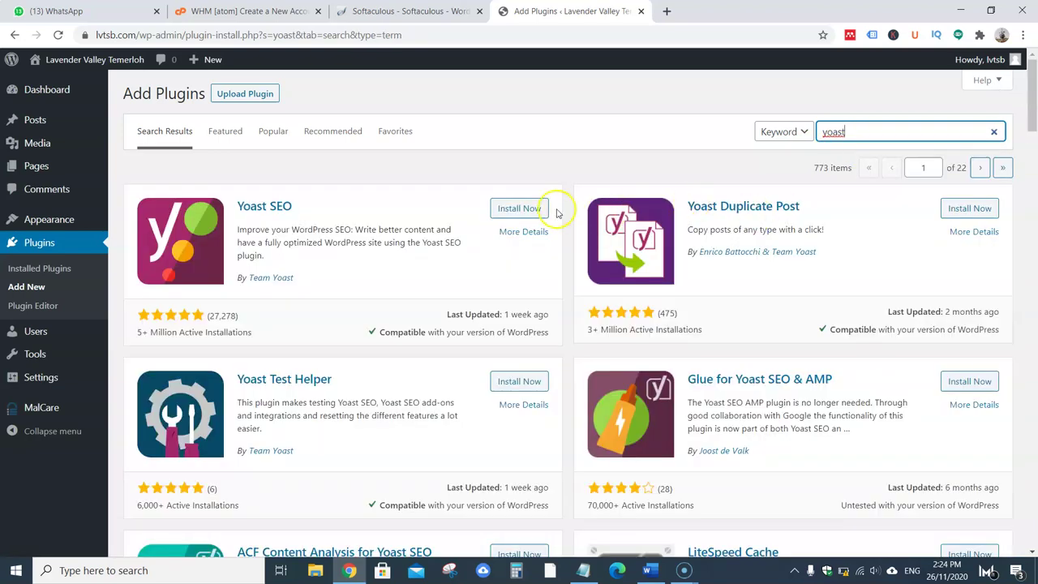
left_click(535, 208)
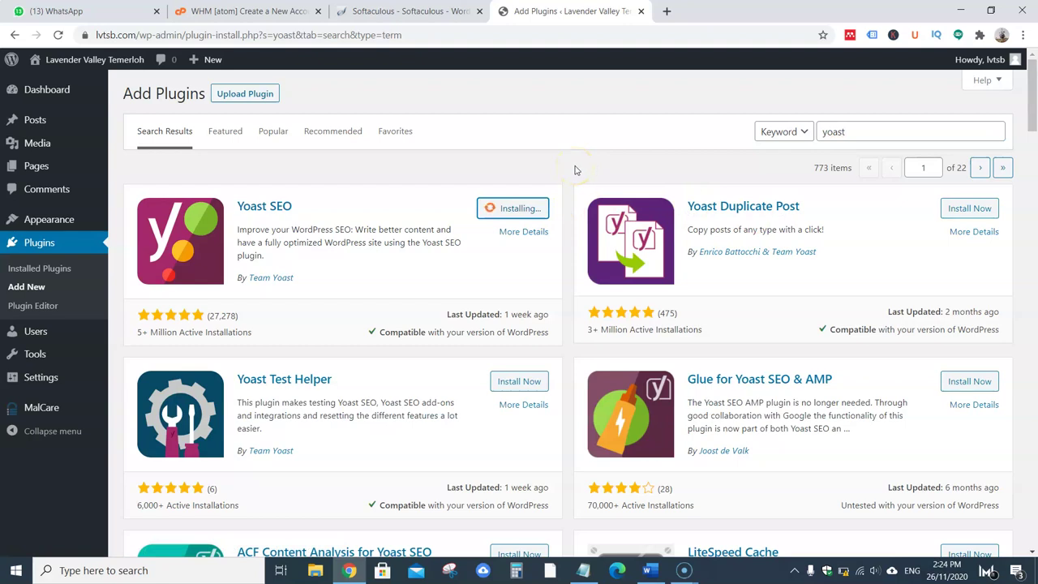
left_click(575, 166)
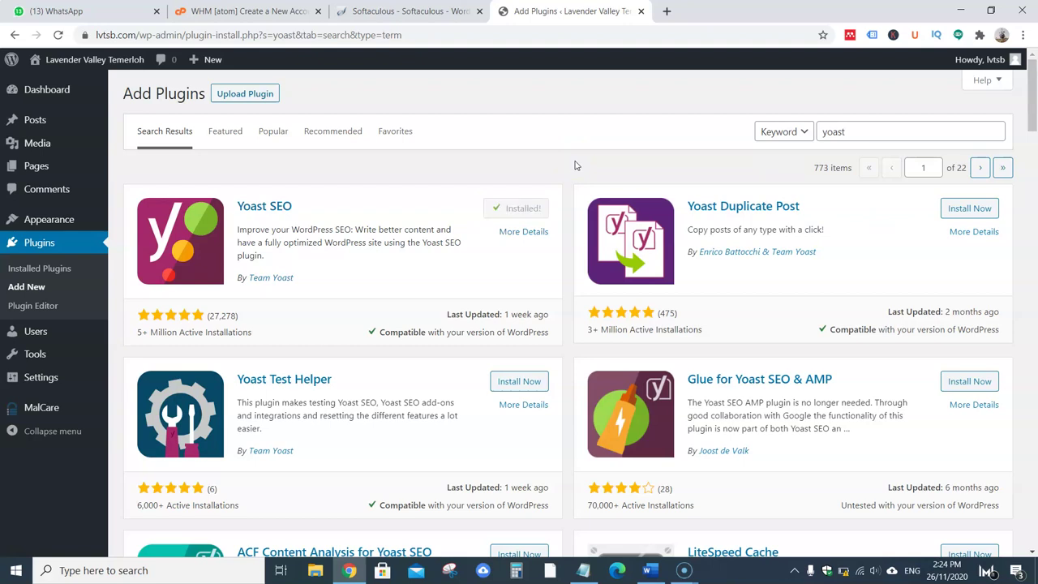
left_click(525, 208)
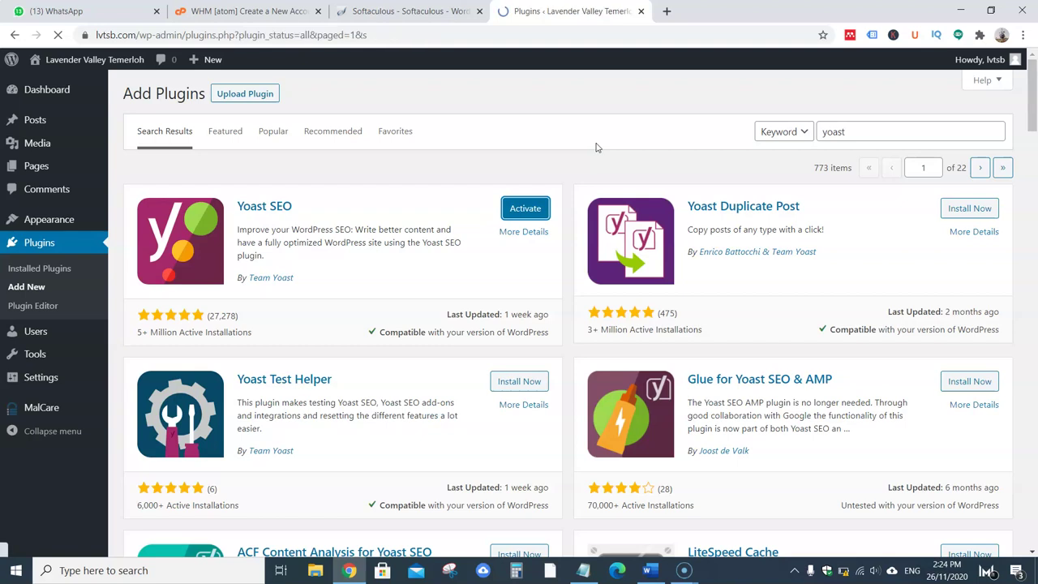
left_click(612, 193)
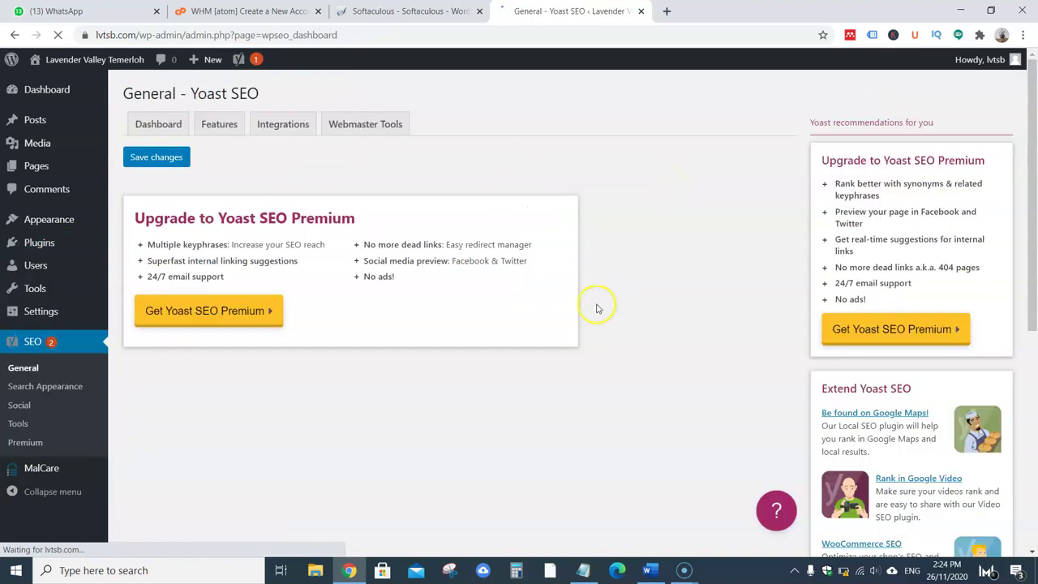
scroll(416, 438, "down", 2)
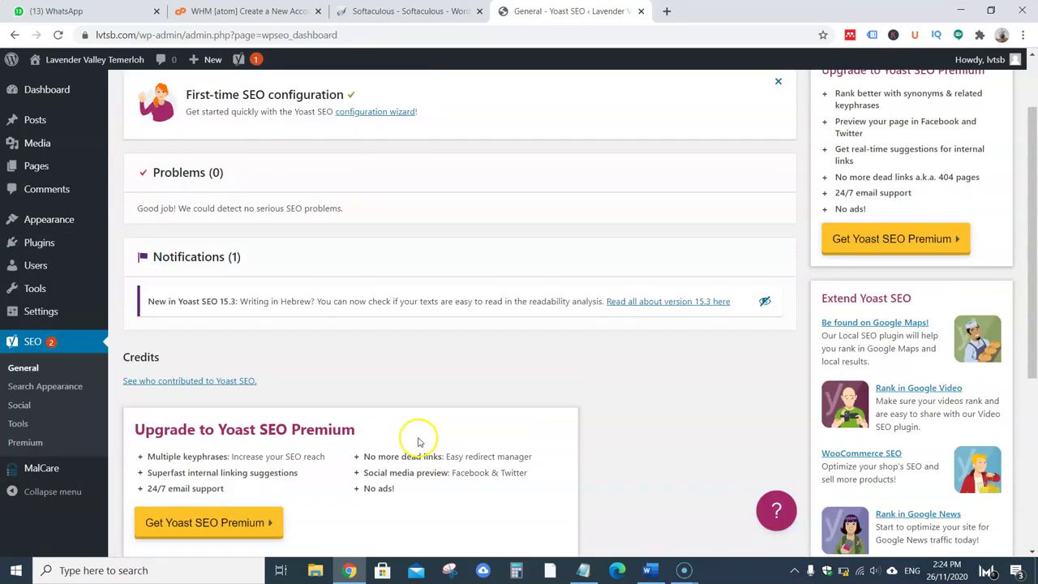
scroll(641, 450, "down", 3)
scroll(454, 389, "up", 3)
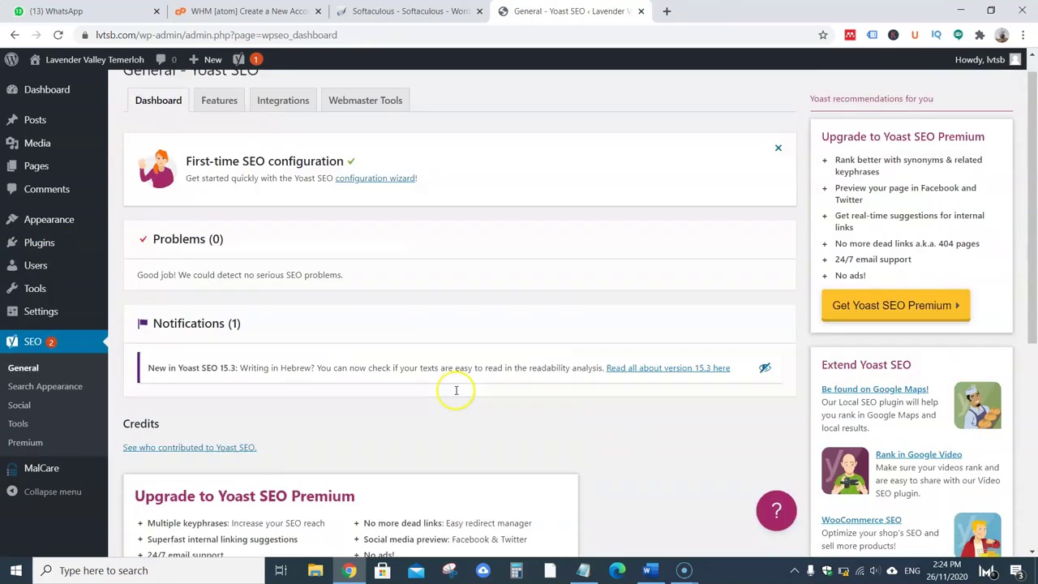
scroll(551, 409, "down", 2)
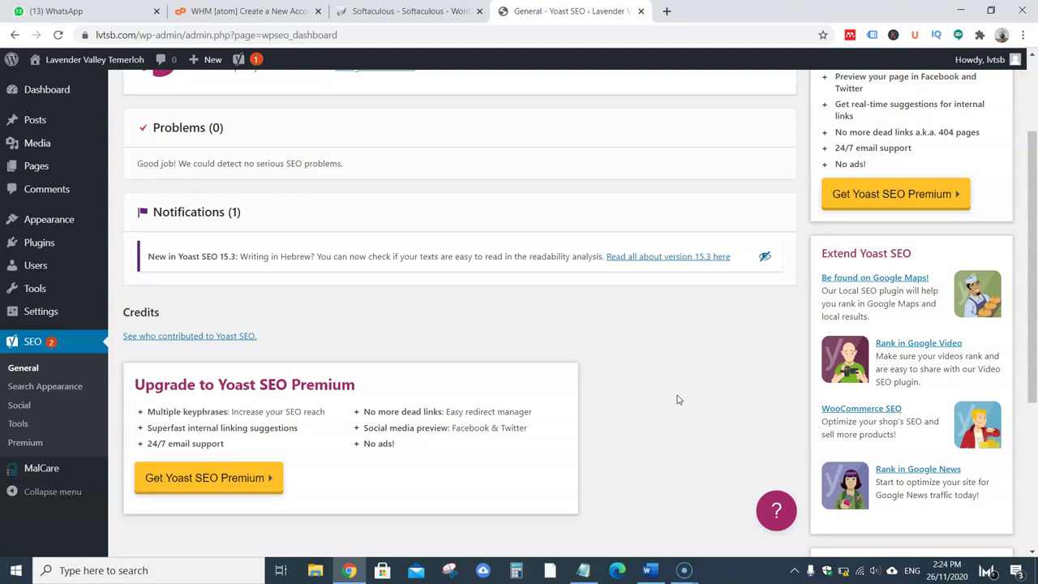
scroll(679, 399, "up", 2)
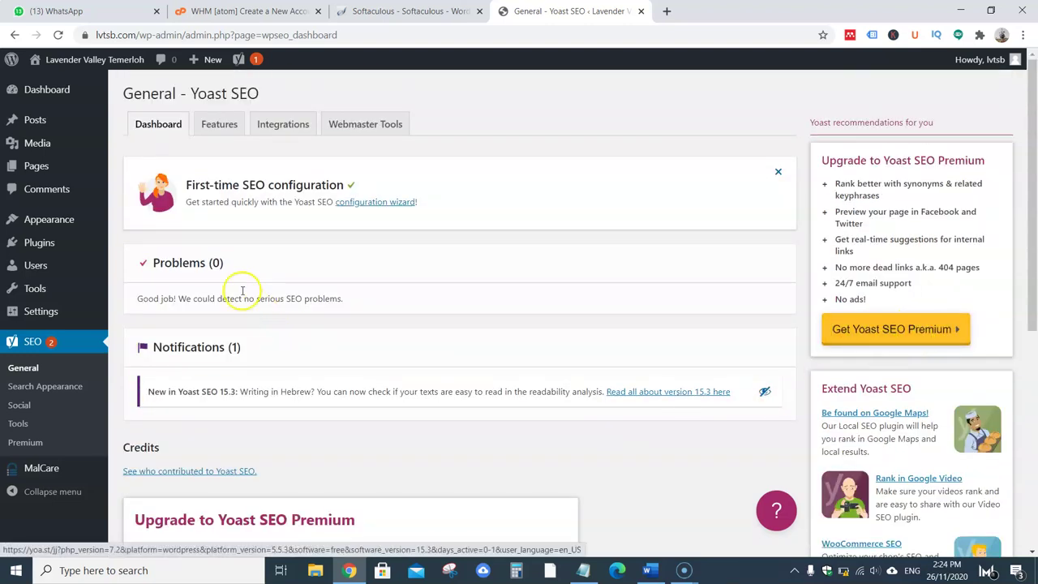
left_click_drag(145, 299, 364, 299)
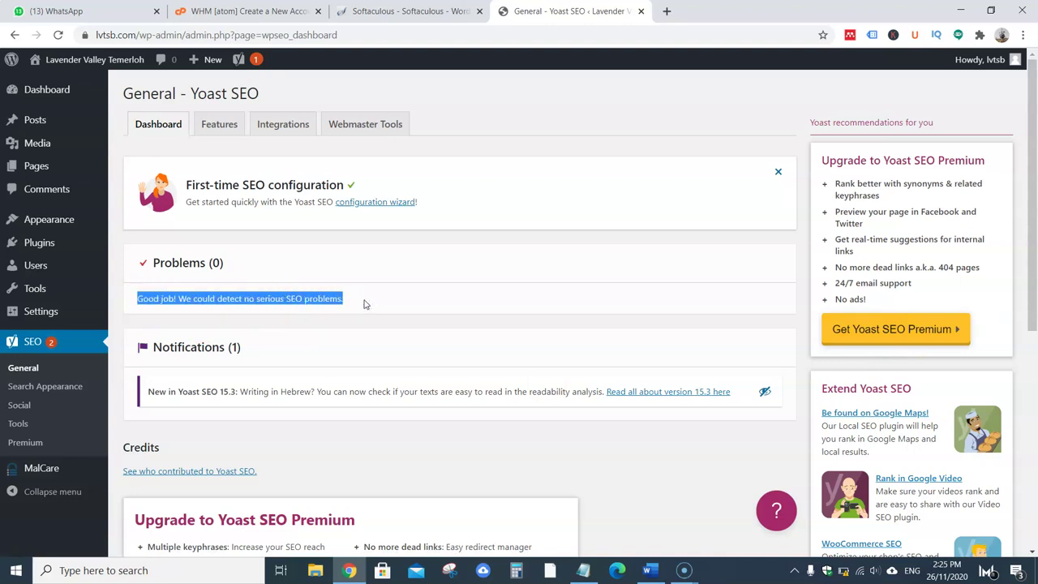
left_click(381, 446)
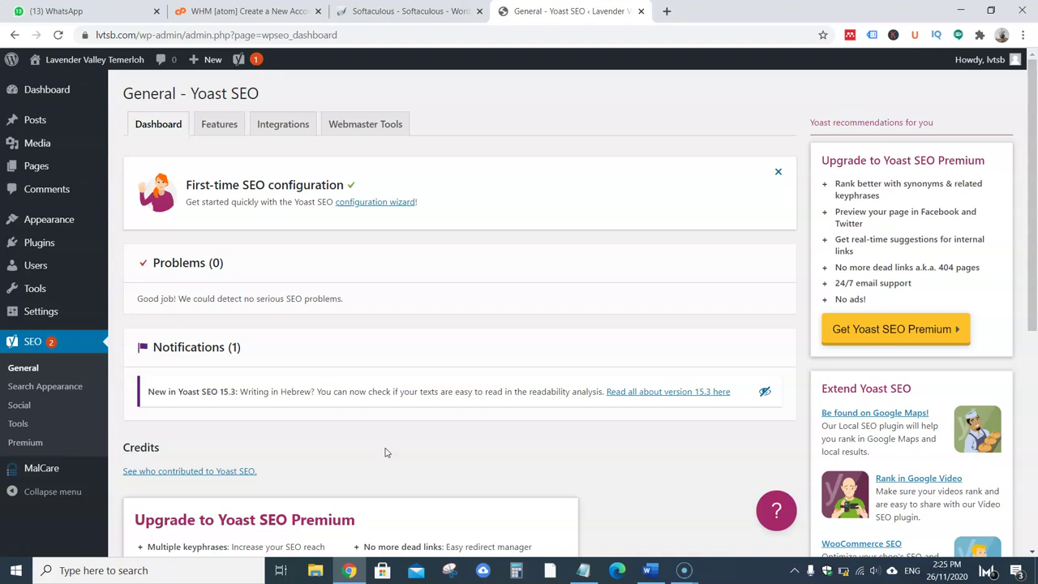
mouse_move(68, 249)
left_click(154, 265)
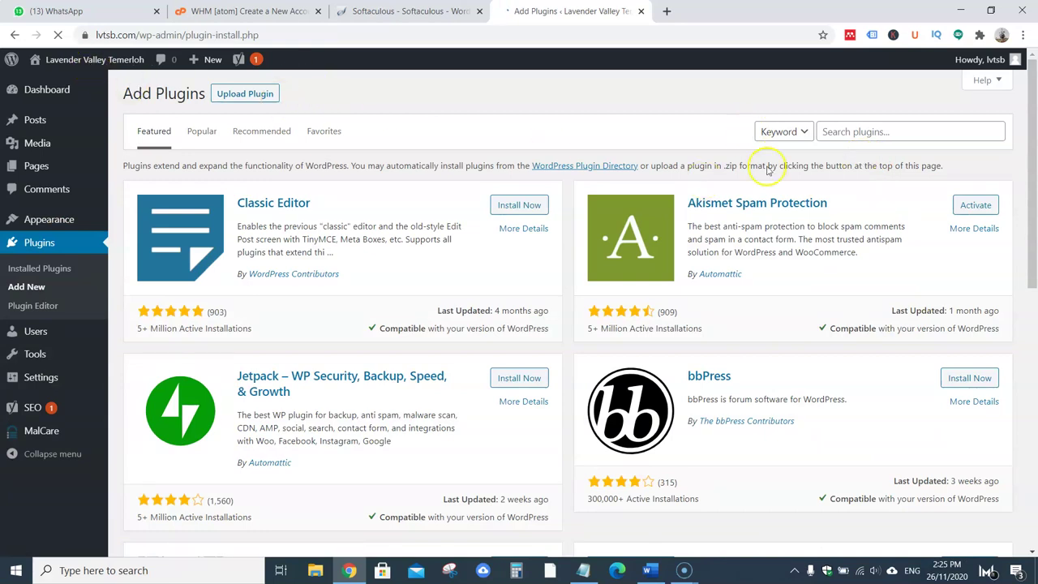
Search 'under construction', then install and activate WebFactory's Under Construction plugin
left_click(854, 131)
type("under con")
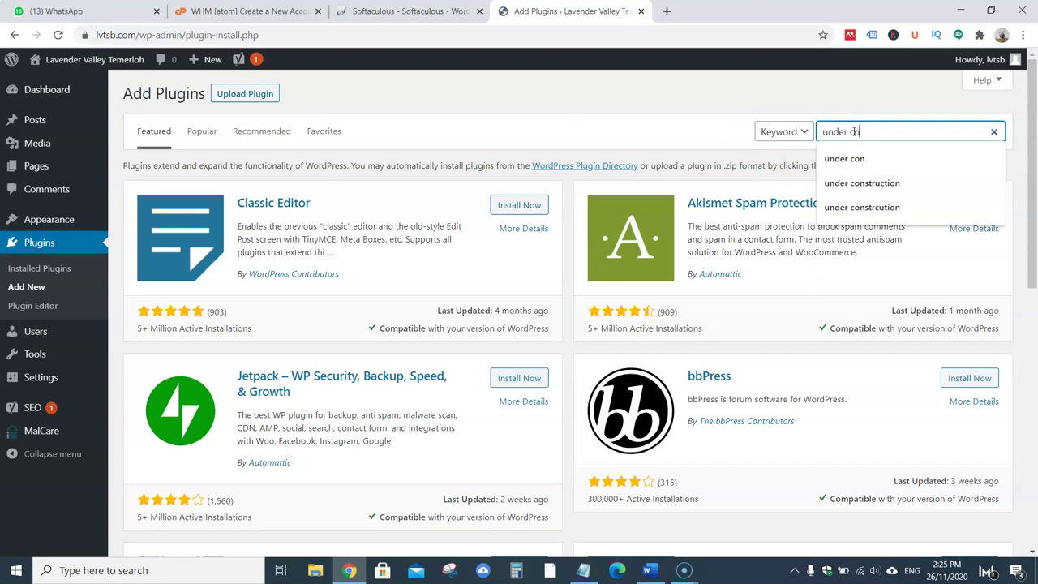
type("s")
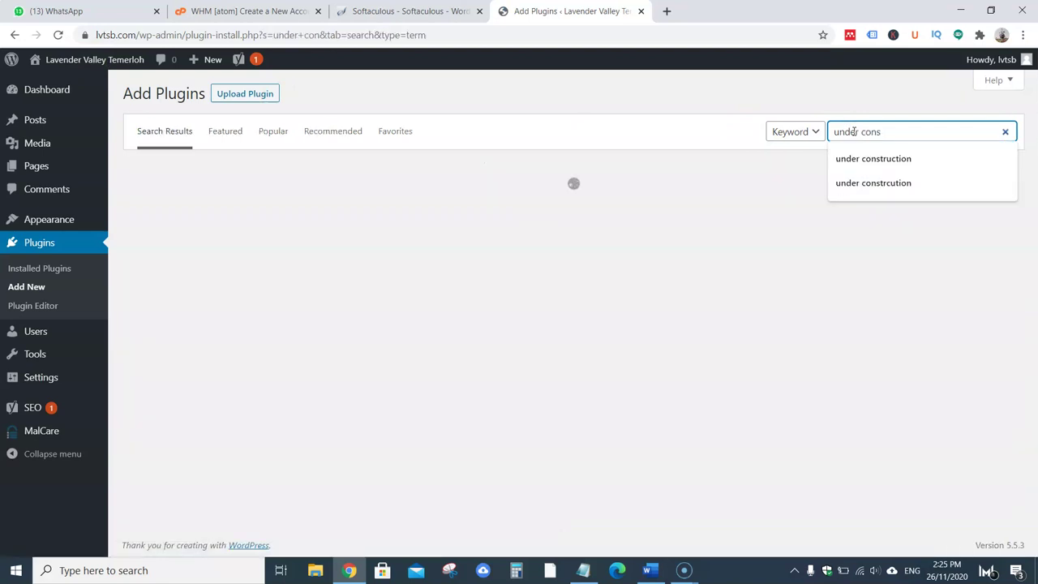
type("t")
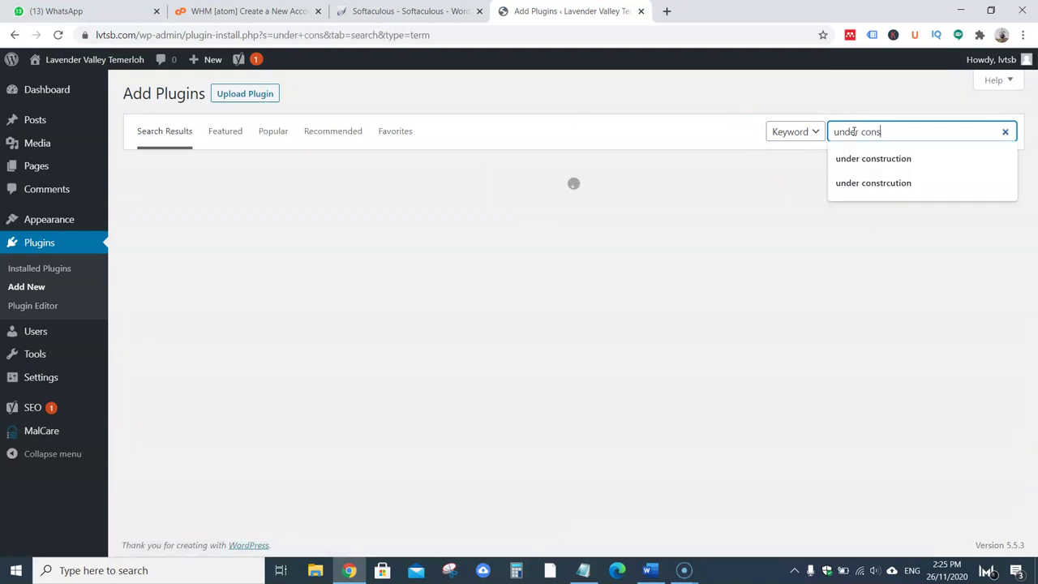
type("ruction")
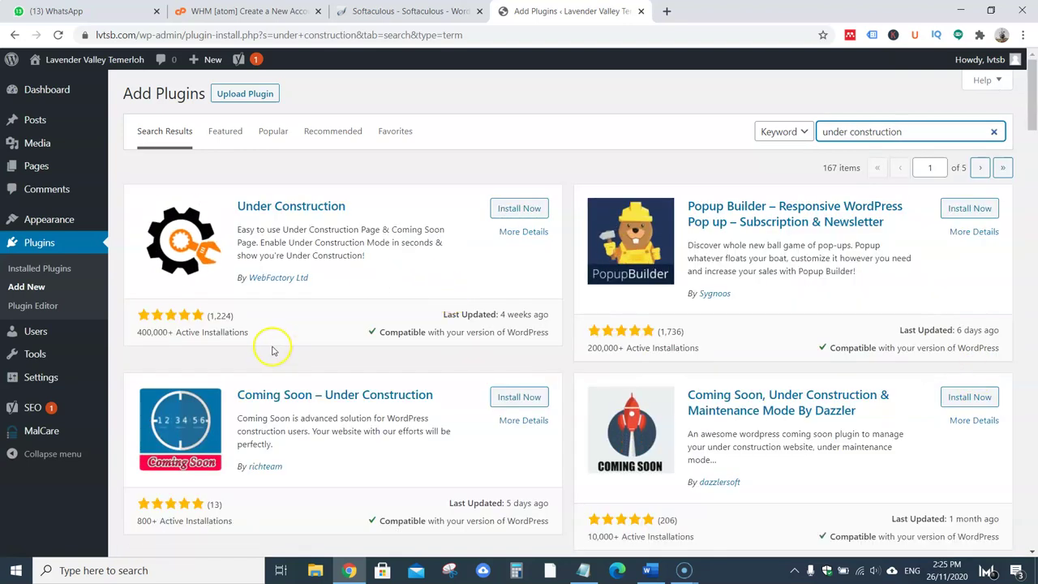
scroll(760, 510, "down", 3)
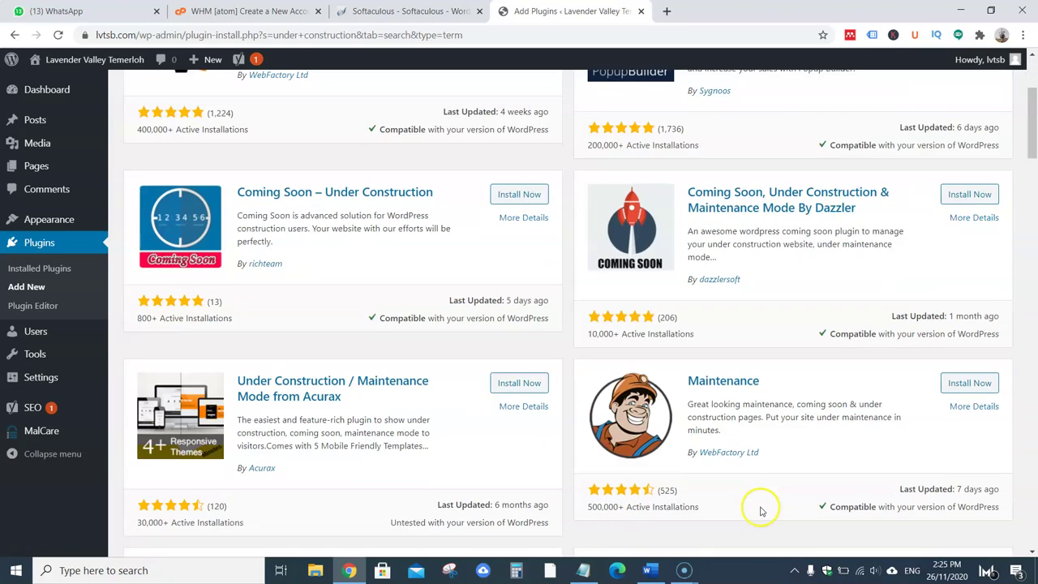
scroll(759, 510, "up", 2)
scroll(762, 510, "down", 4)
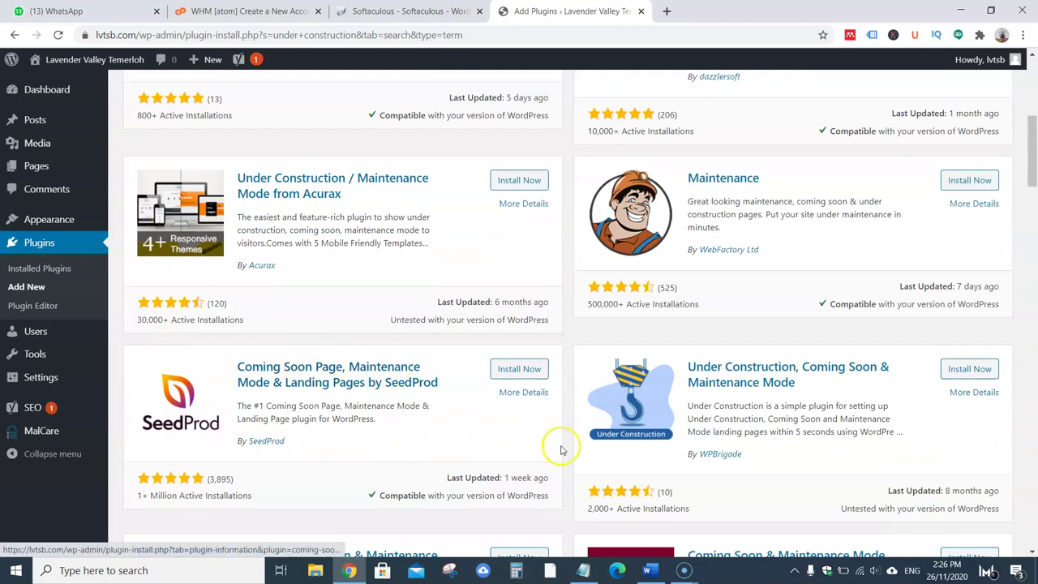
scroll(559, 450, "up", 5)
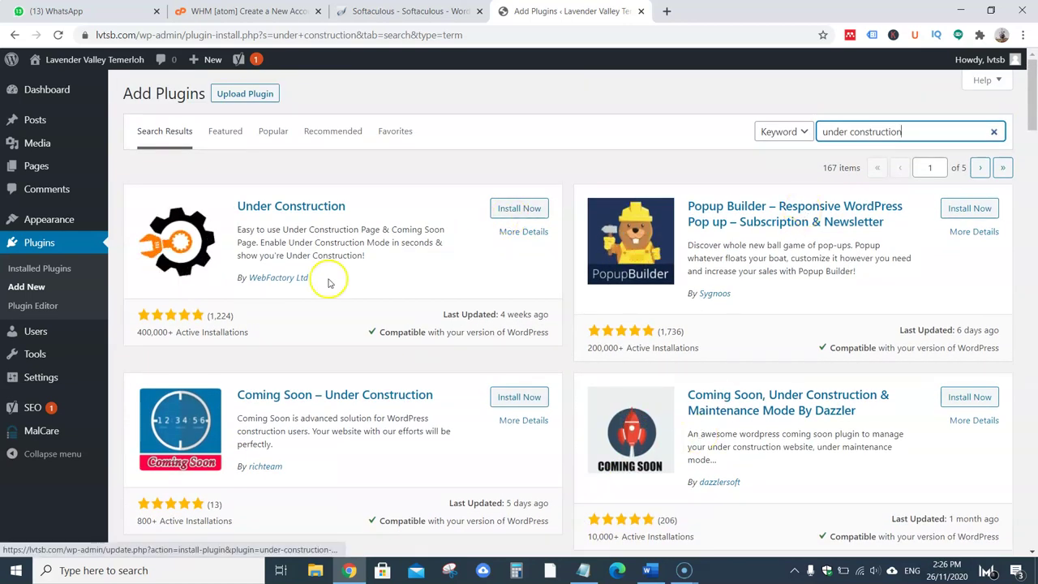
left_click(535, 208)
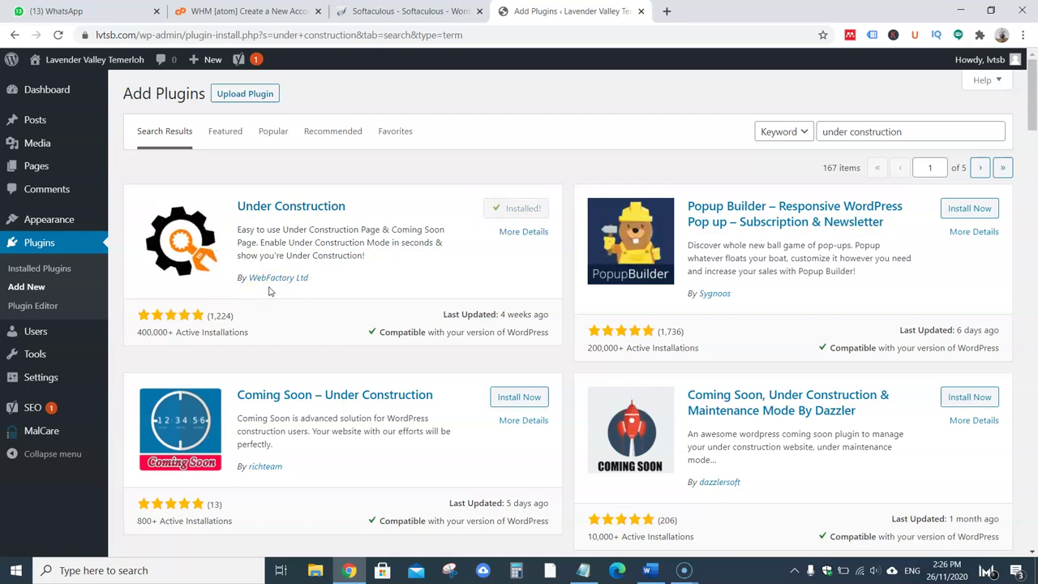
left_click(525, 208)
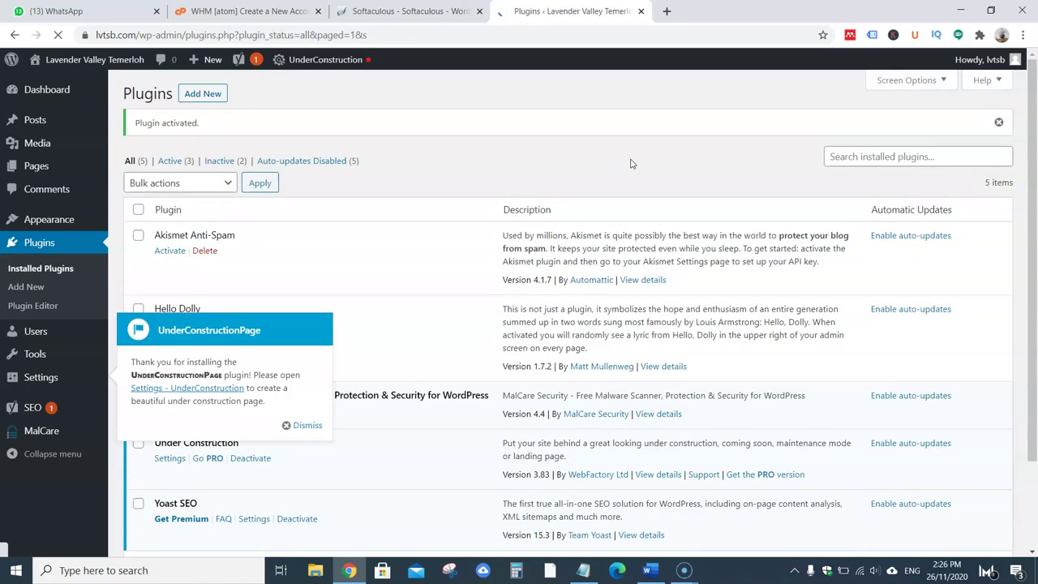
Dismiss the Under Construction welcome note and go to Settings > UnderConstruction
left_click(301, 425)
scroll(339, 298, "down", 3)
scroll(197, 422, "up", 3)
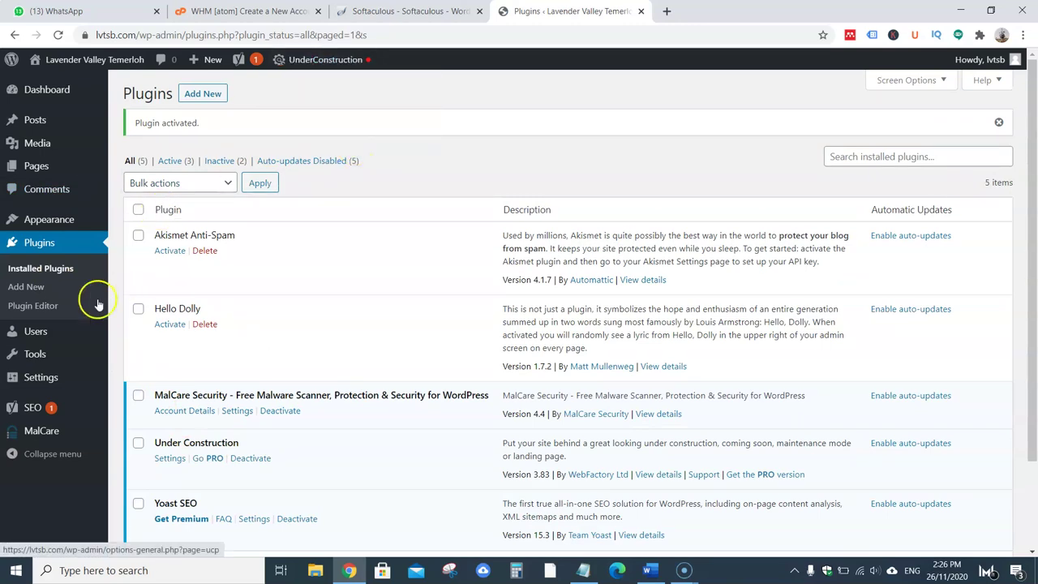
mouse_move(46, 380)
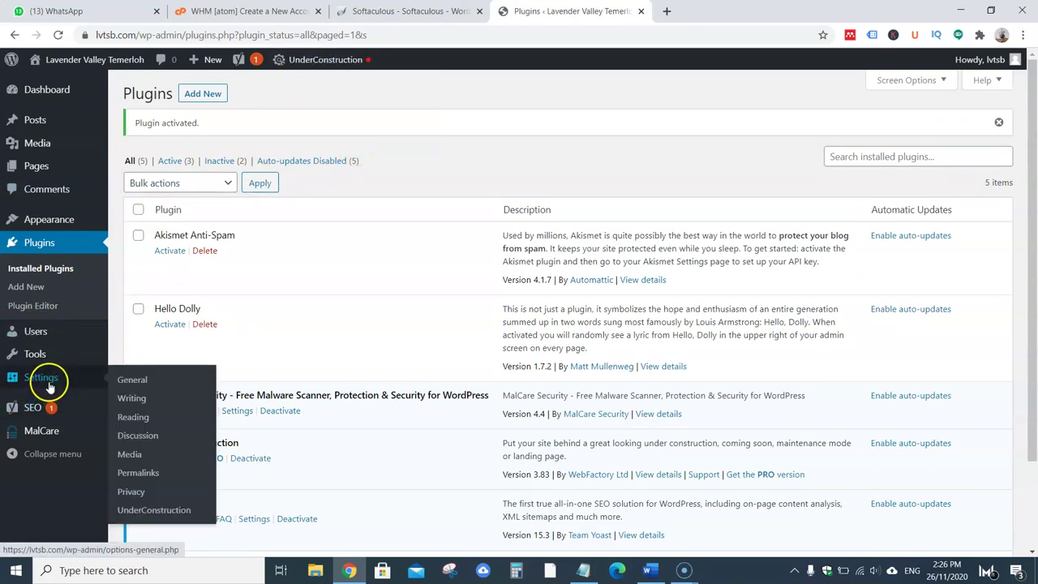
left_click(178, 511)
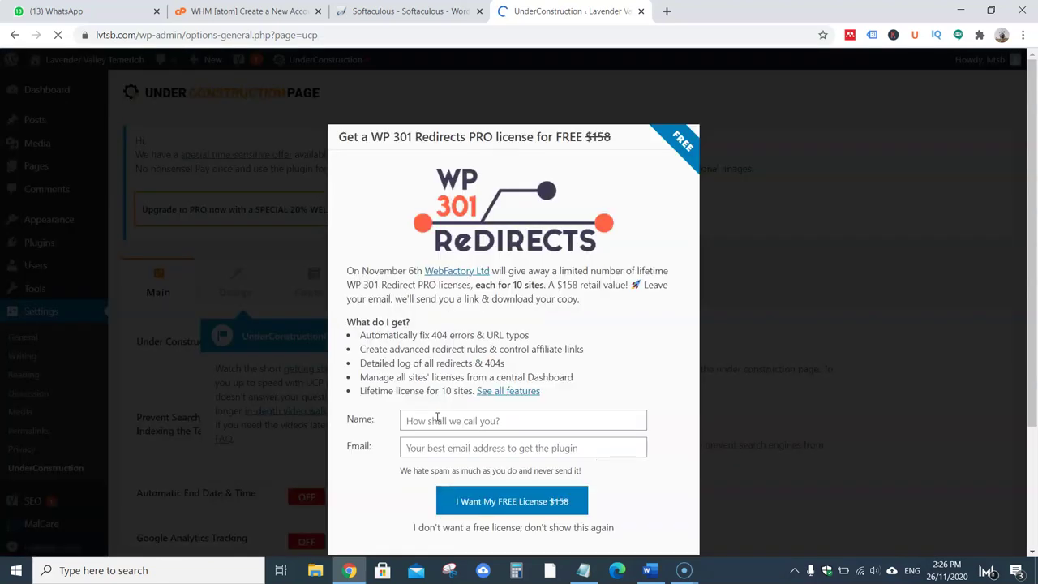
Close the WP 301 Redirects licence promotion and dismiss the settings tour
left_click(551, 529)
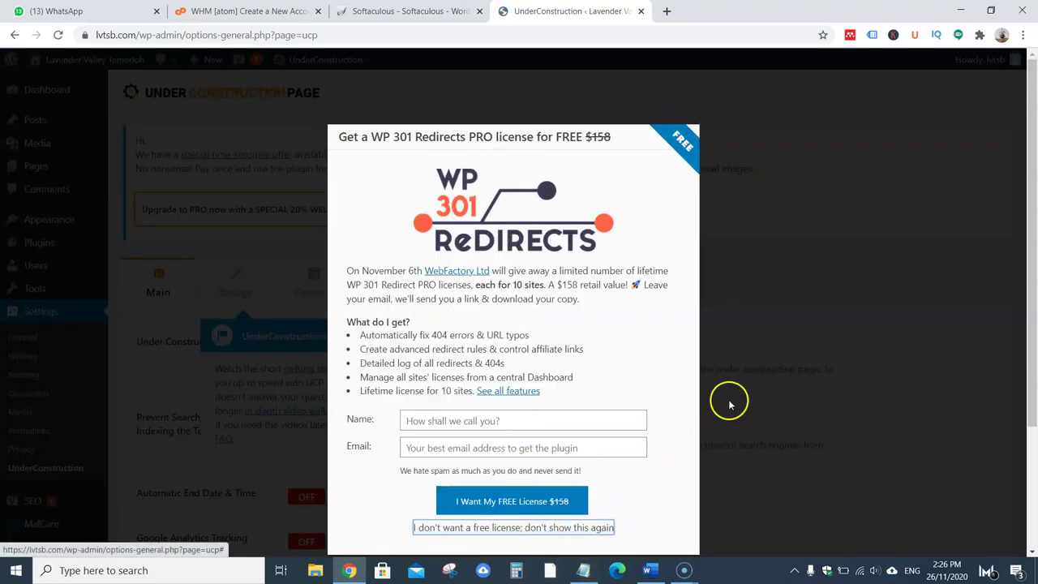
left_click(525, 529)
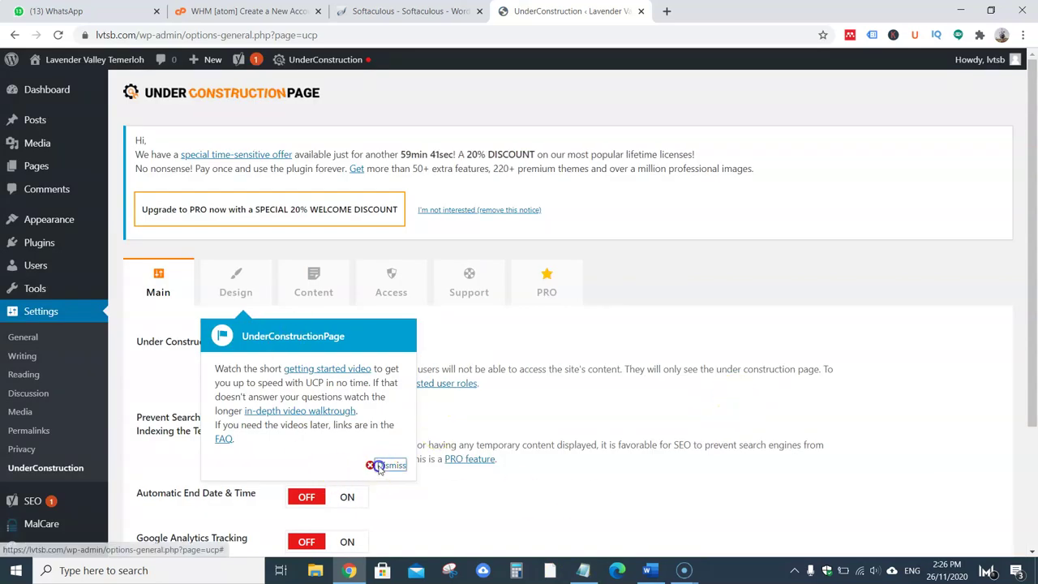
left_click(379, 466)
Turn Under Construction Mode on, save the change, and view the live front page
scroll(476, 360, "down", 1)
left_click(348, 278)
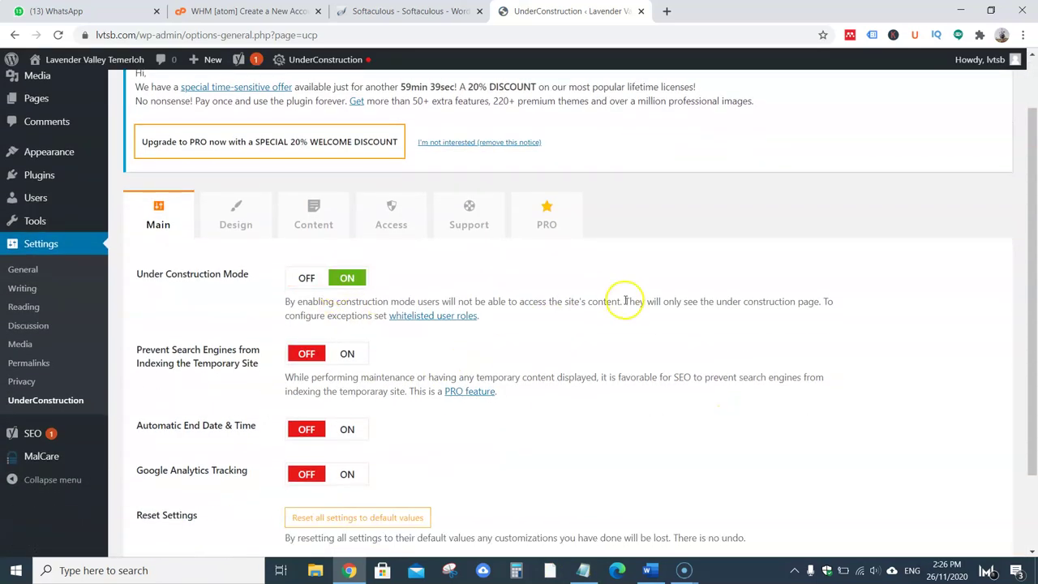
scroll(625, 301, "down", 2)
left_click(157, 487)
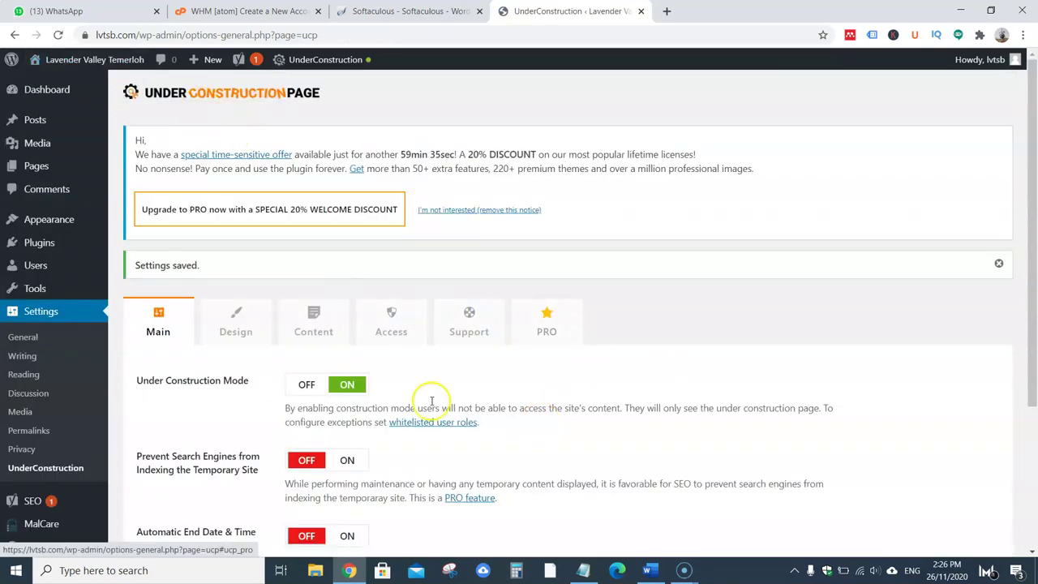
scroll(431, 401, "down", 3)
scroll(308, 186, "up", 2)
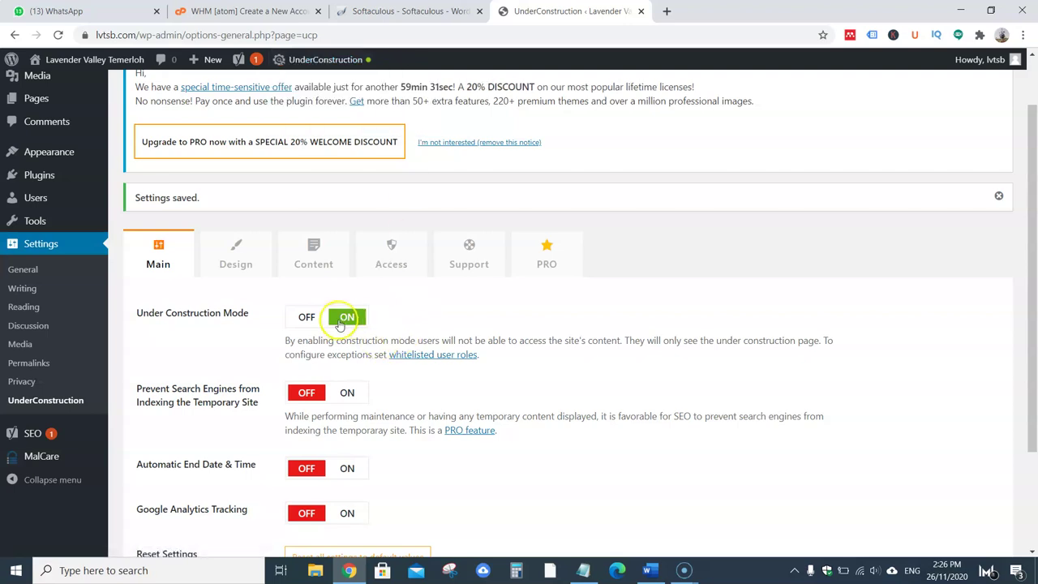
scroll(389, 429, "down", 2)
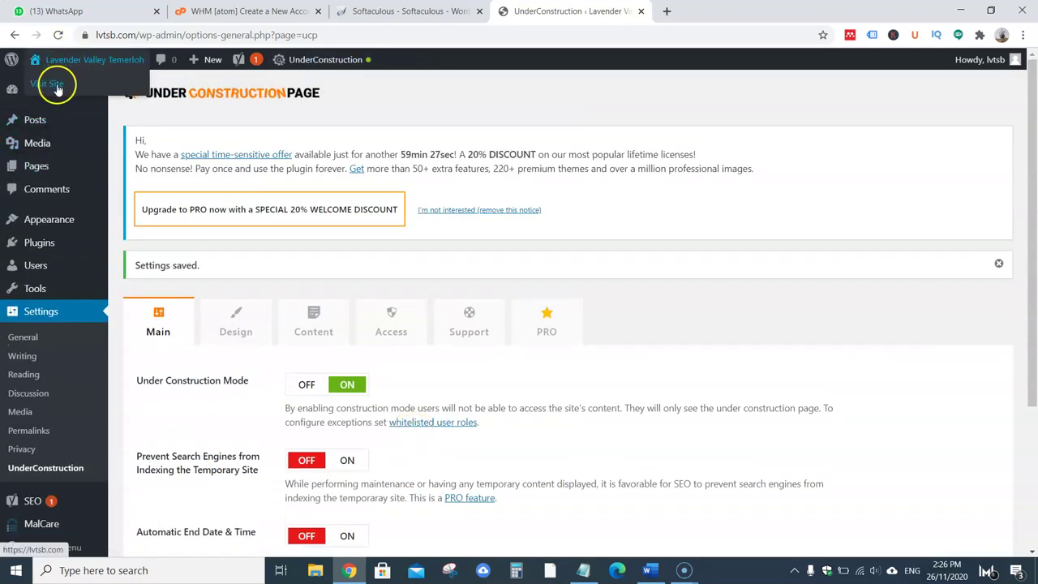
left_click(49, 83)
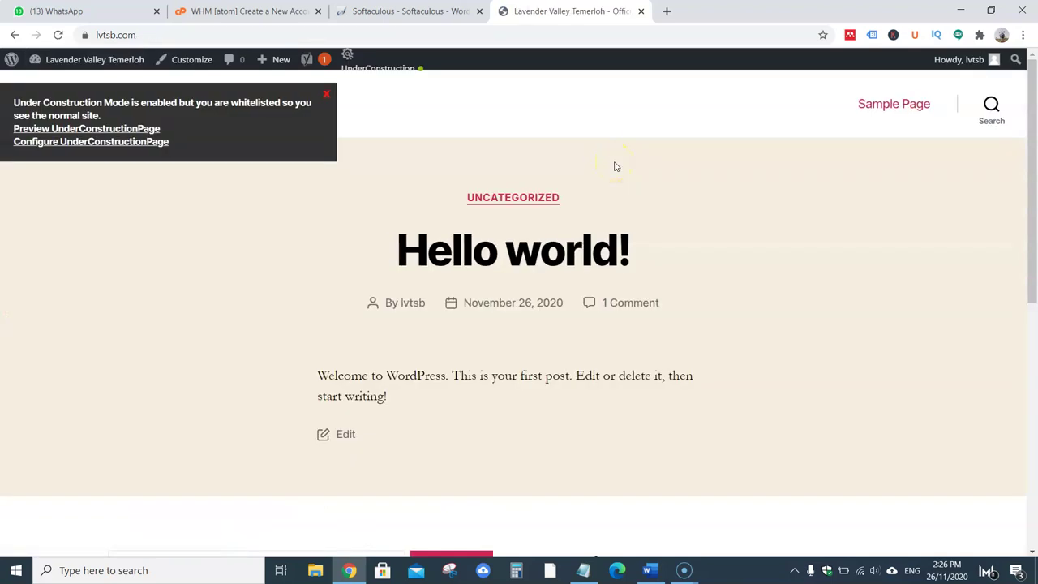
left_click(133, 131)
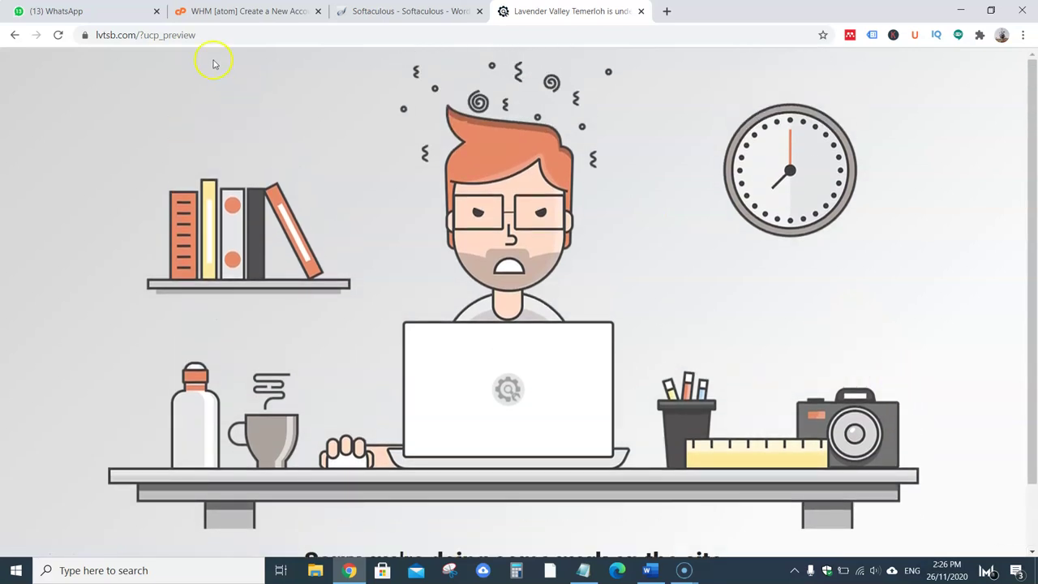
left_click(13, 35)
left_click(36, 35)
left_click(15, 35)
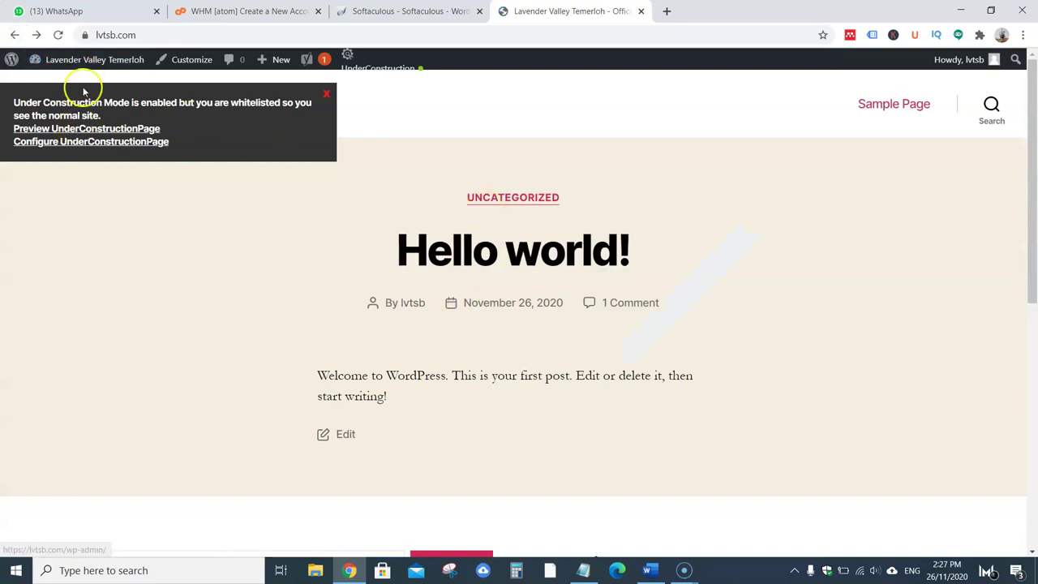
left_click(84, 142)
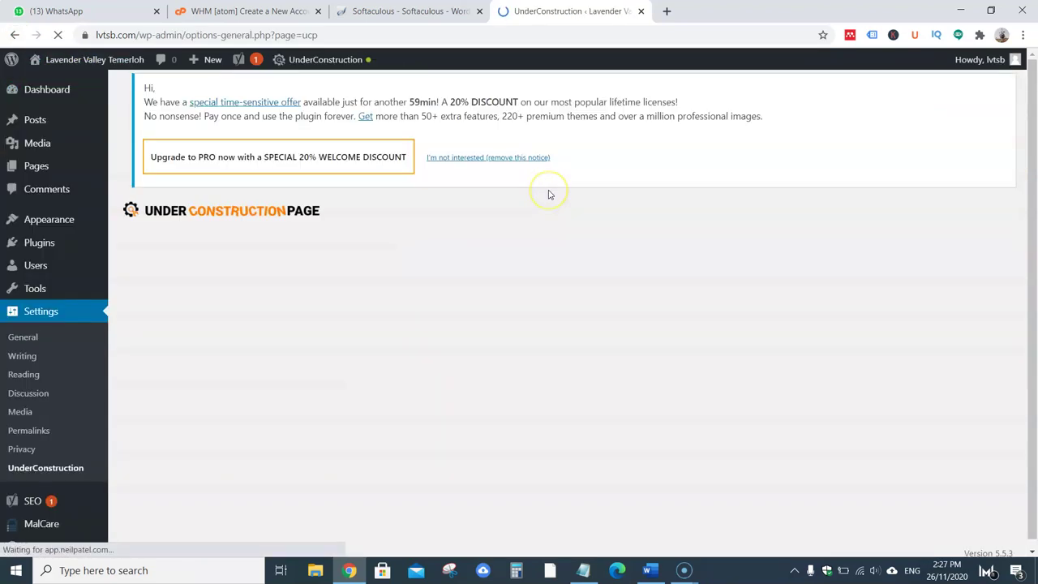
On the Design tab, browse the theme gallery and activate the Rocket Launch theme
left_click(244, 280)
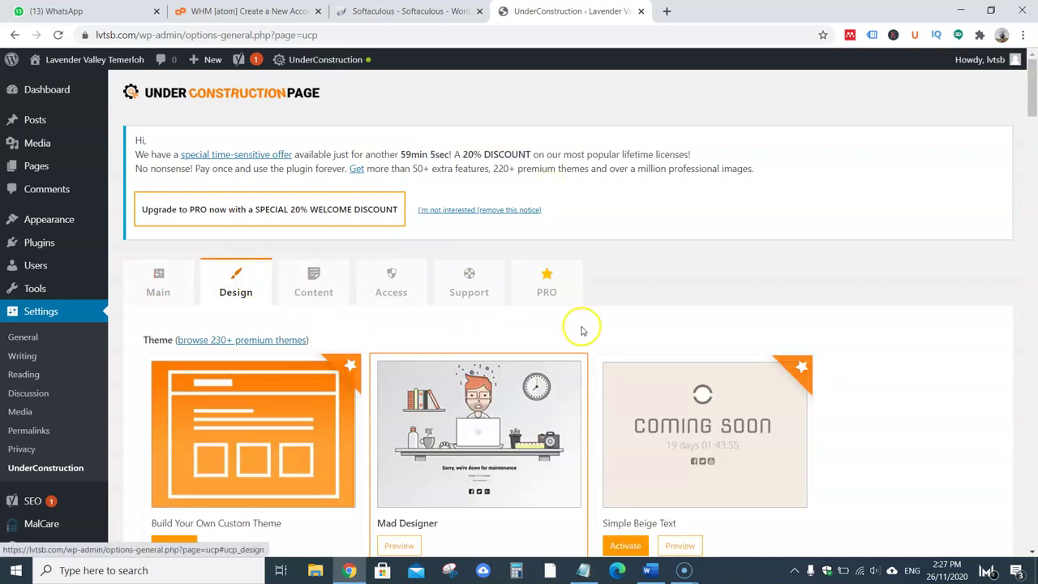
scroll(878, 359, "down", 1)
scroll(868, 387, "down", 9)
scroll(887, 370, "down", 3)
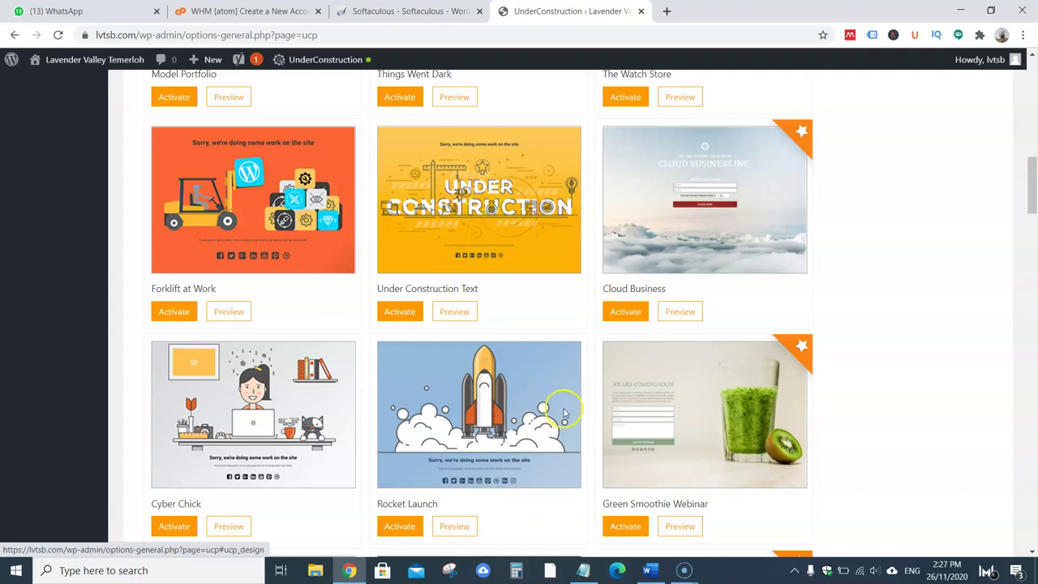
scroll(478, 401, "down", 2)
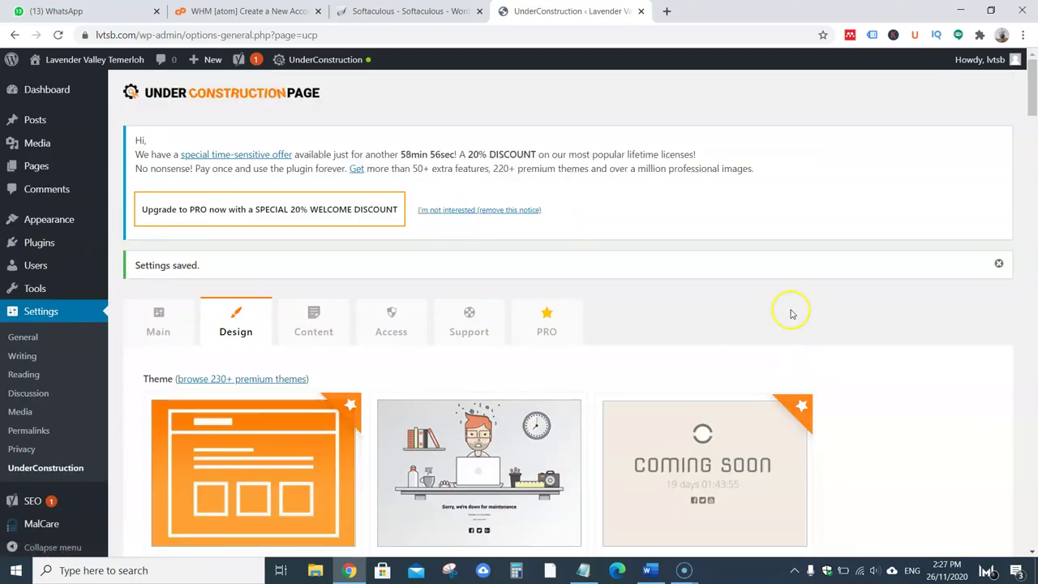
scroll(815, 364, "down", 18)
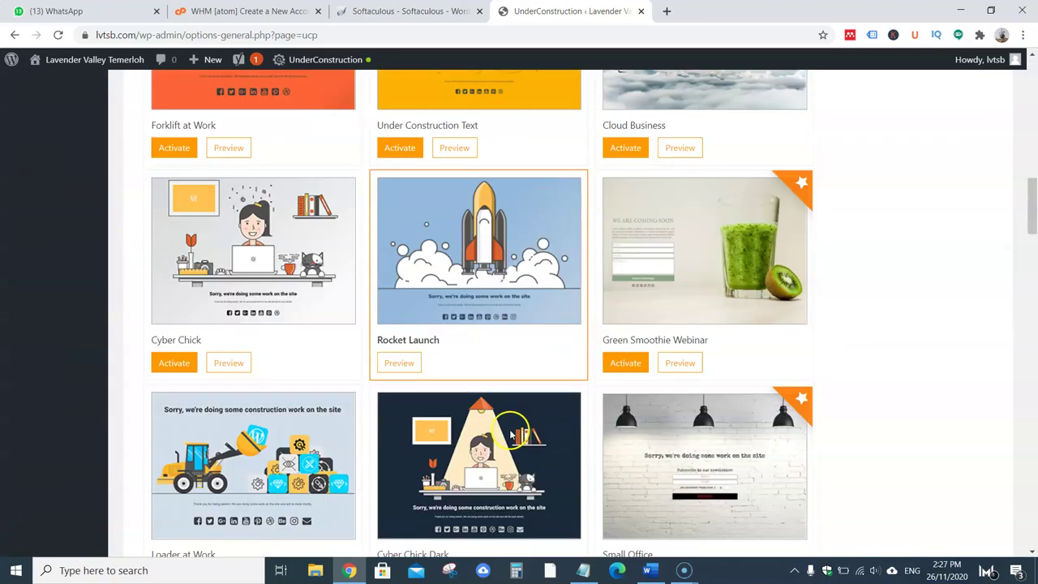
scroll(442, 423, "down", 20)
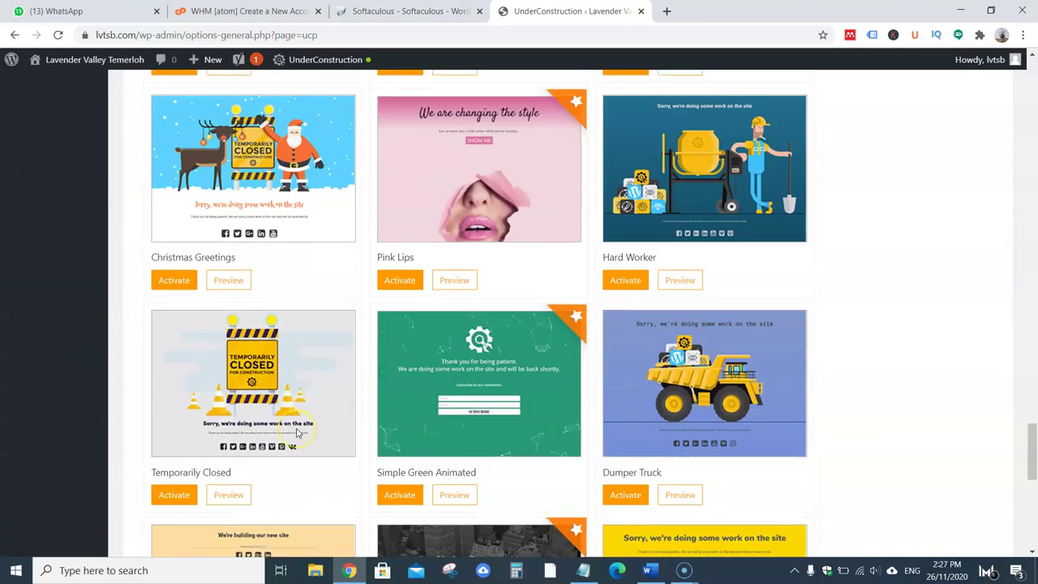
scroll(296, 432, "up", 12)
Open the public site, log out of the admin account, and return to the site as a visitor
mouse_move(69, 64)
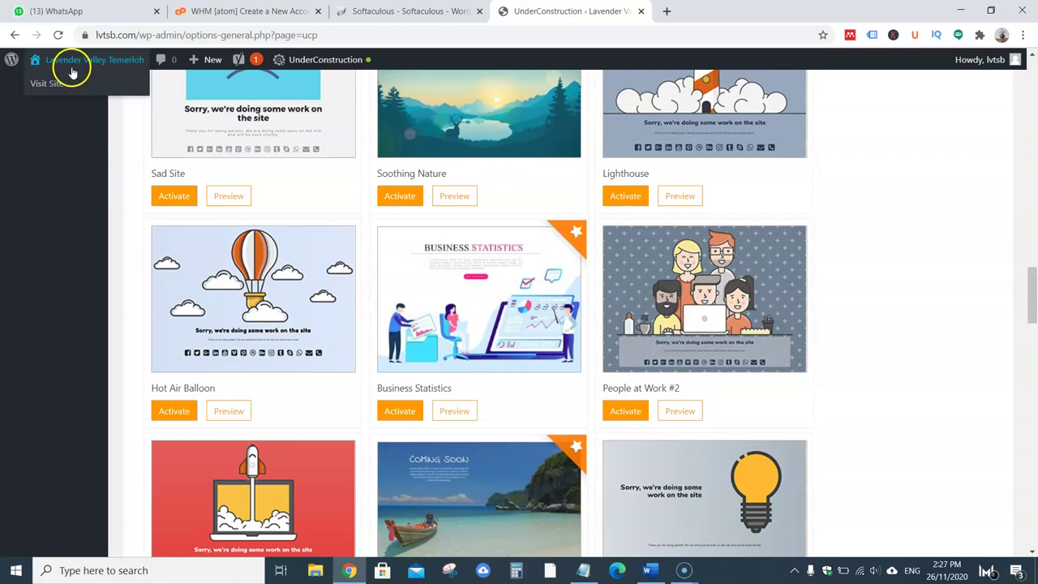
left_click(73, 83)
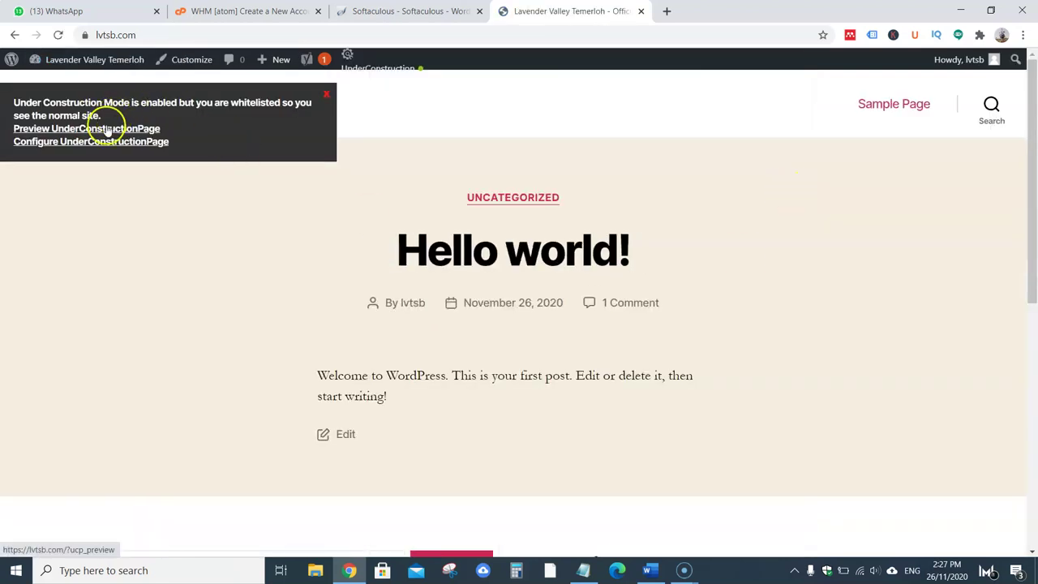
mouse_move(993, 61)
left_click(940, 130)
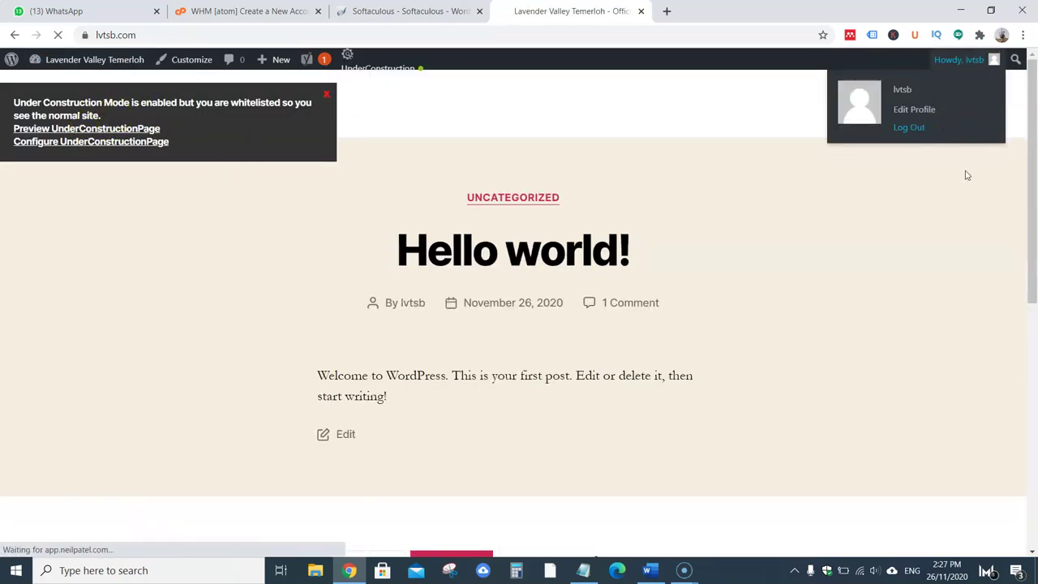
left_click(527, 516)
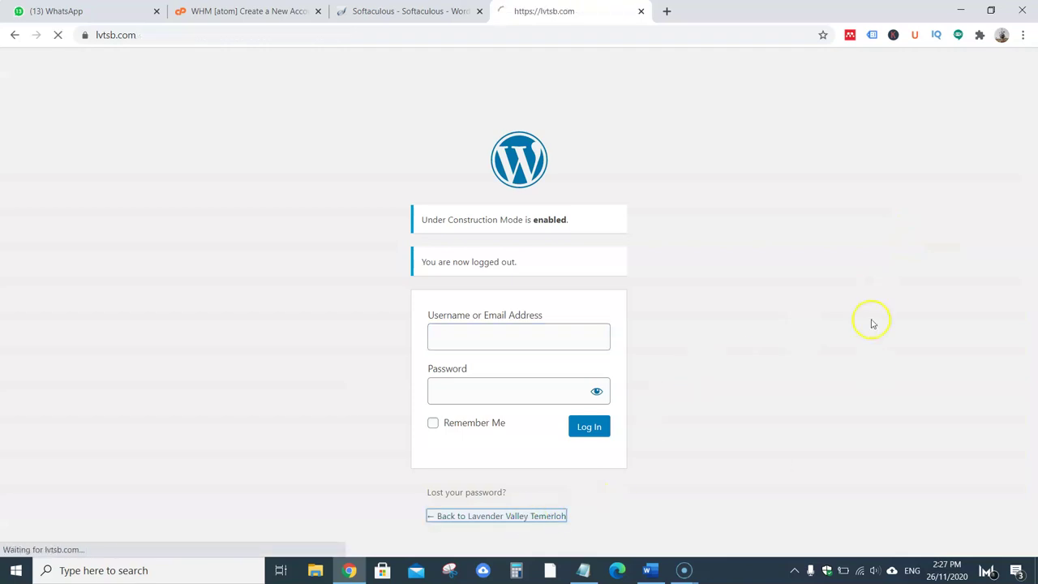
Check the Rocket Launch under-construction page and site address, then go back to the login page
left_click(137, 35)
left_click(364, 146)
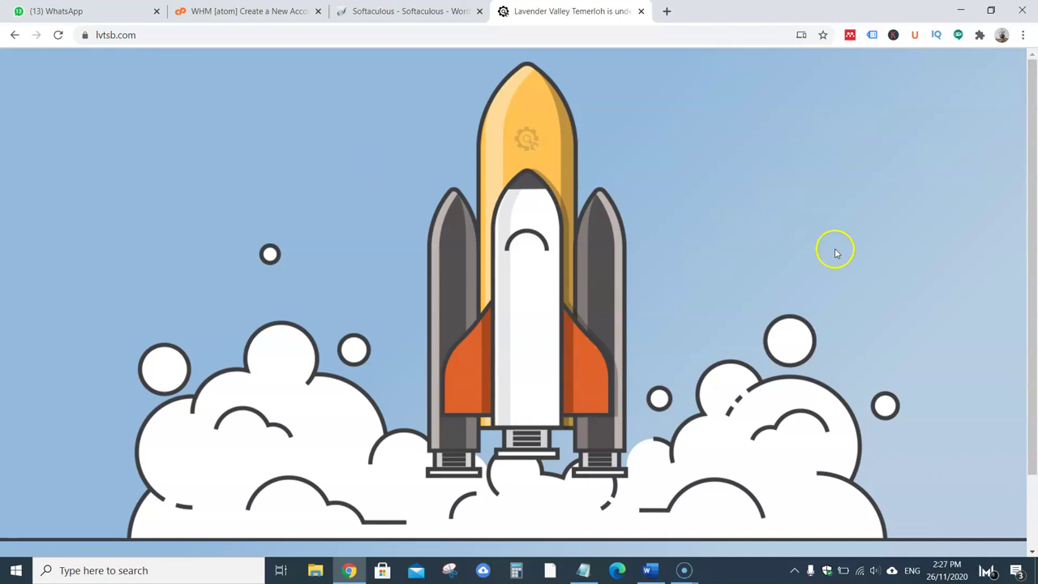
scroll(869, 311, "down", 2)
scroll(868, 311, "up", 1)
scroll(868, 310, "down", 1)
scroll(870, 312, "up", 1)
left_click(185, 38)
left_click(195, 39)
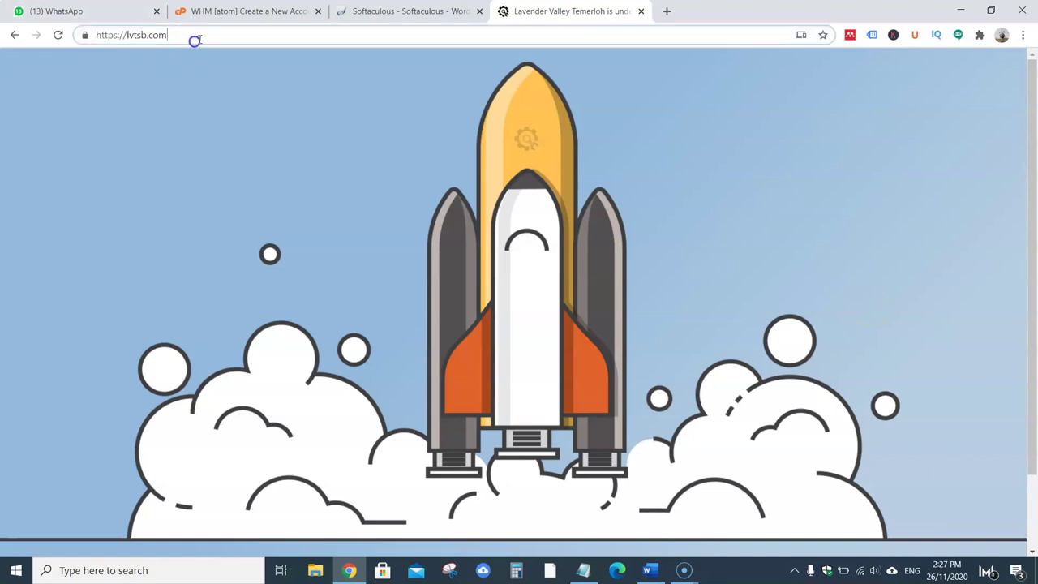
left_click(14, 35)
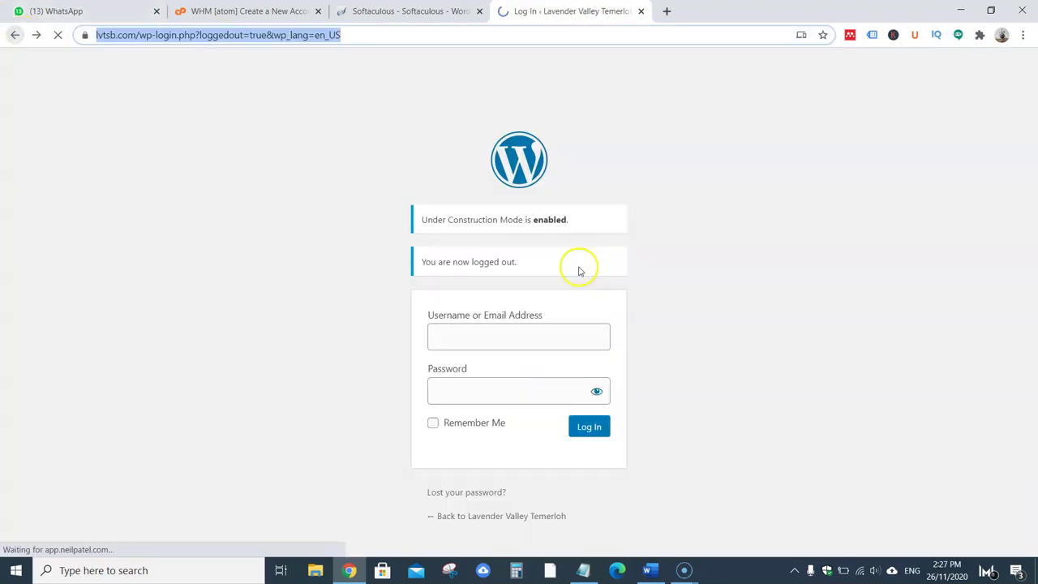
Sign in with the admin username and password, save the password, and close Chrome's compromised-passwords warning
left_click(533, 341)
left_click(665, 318)
left_click(537, 341)
type("l")
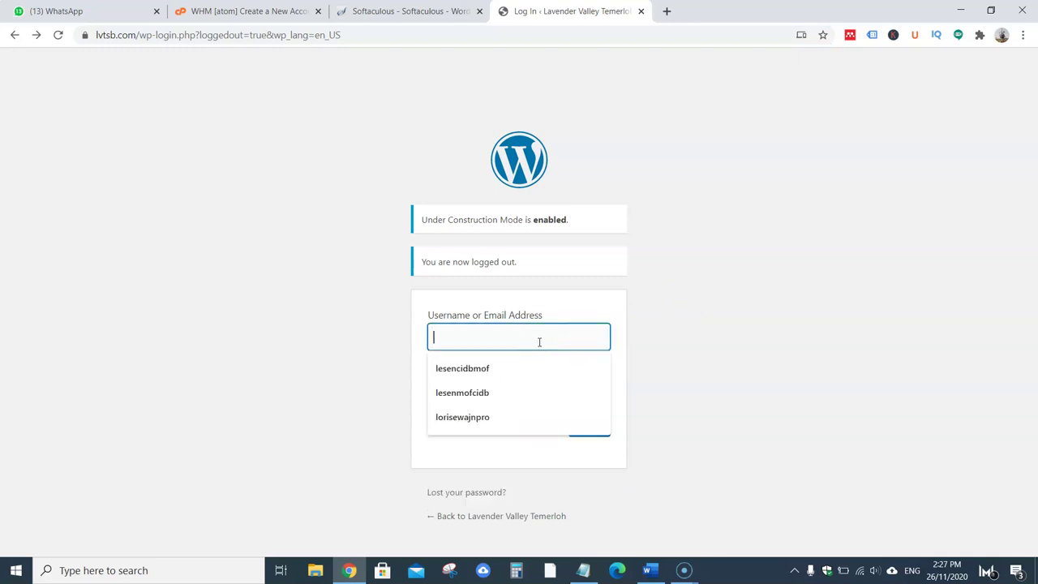
type("vtsb")
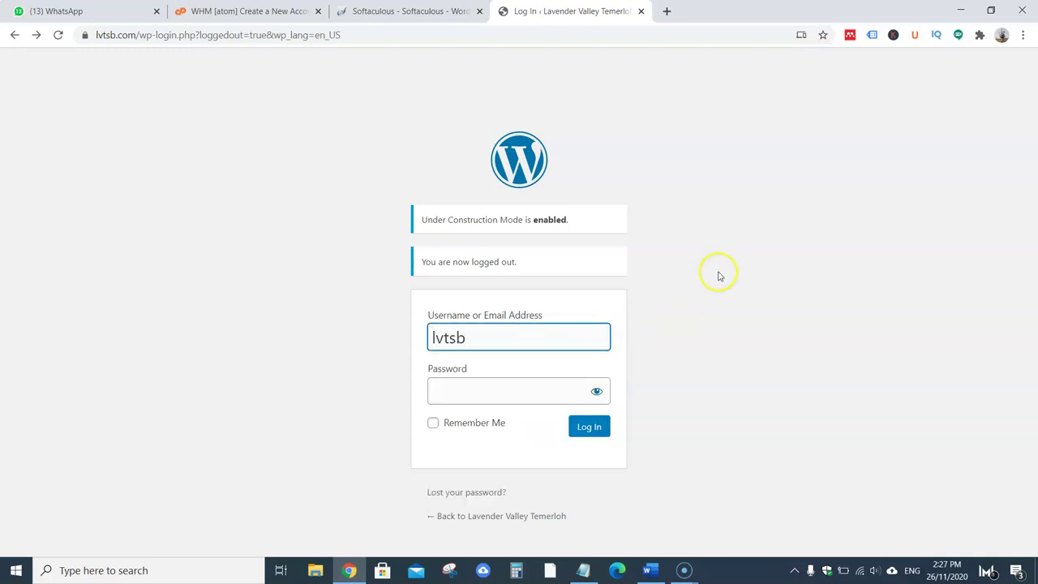
left_click(718, 273)
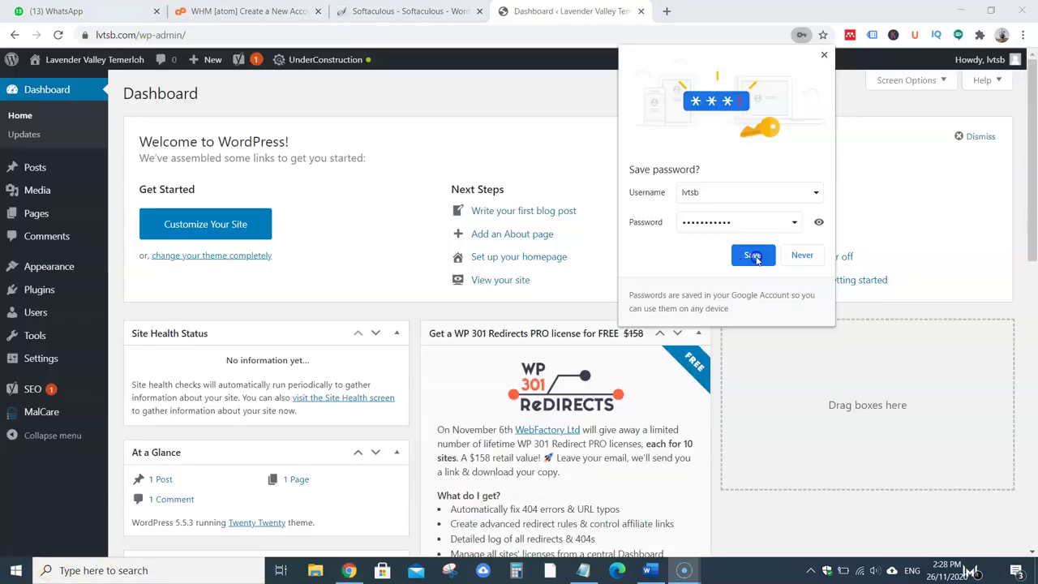
left_click(754, 253)
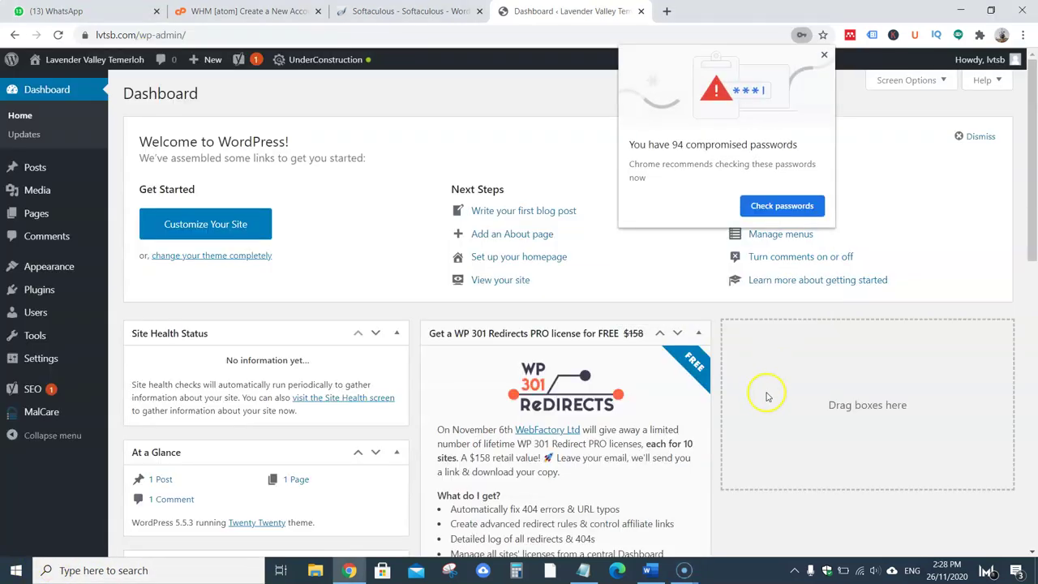
left_click(824, 56)
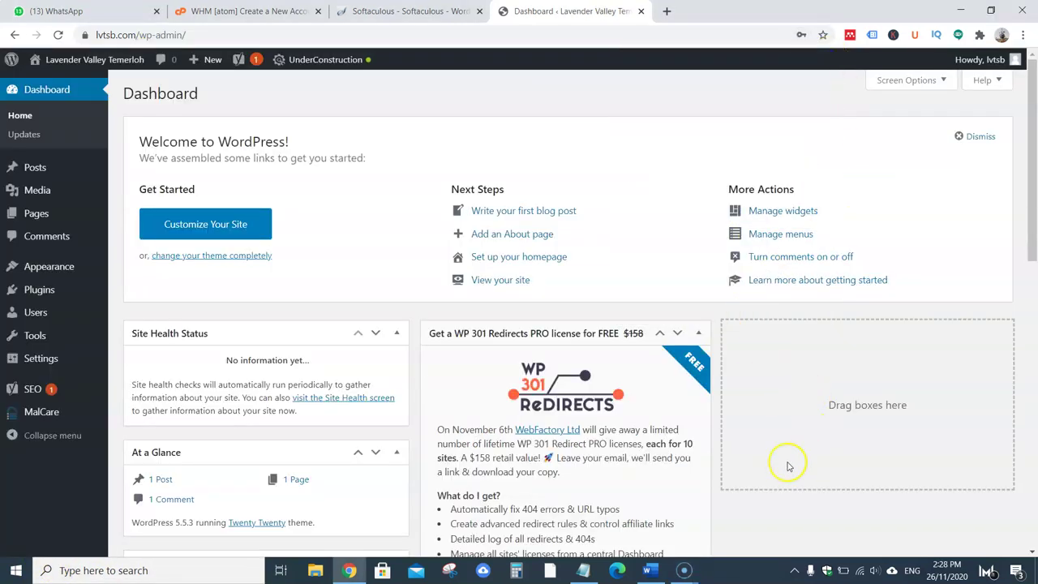
scroll(786, 466, "down", 2)
scroll(786, 466, "up", 2)
left_click(583, 570)
left_click_drag(700, 168, 523, 166)
left_click(626, 207)
left_click_drag(645, 209, 538, 210)
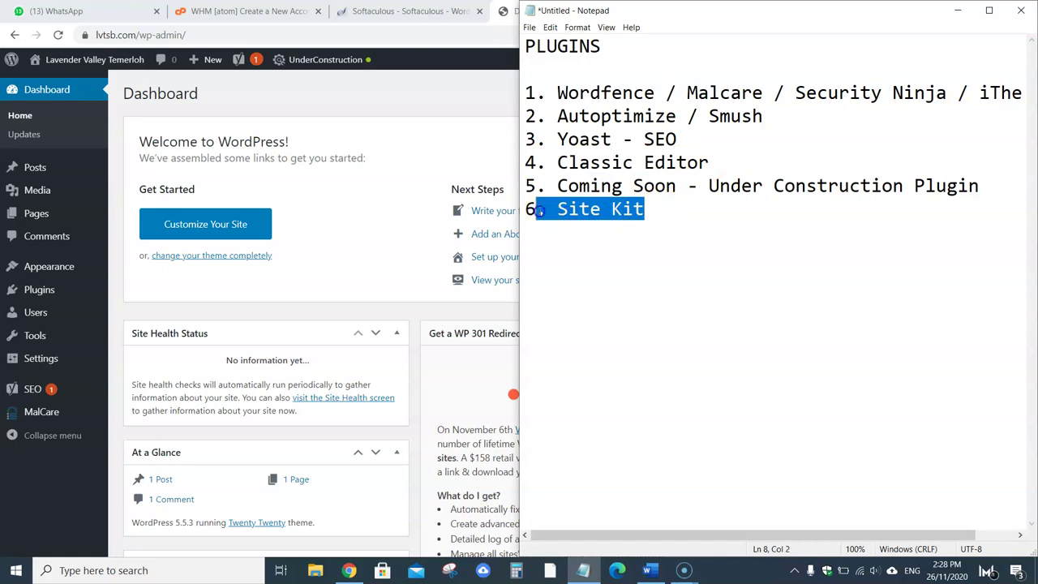
left_click_drag(658, 211, 541, 213)
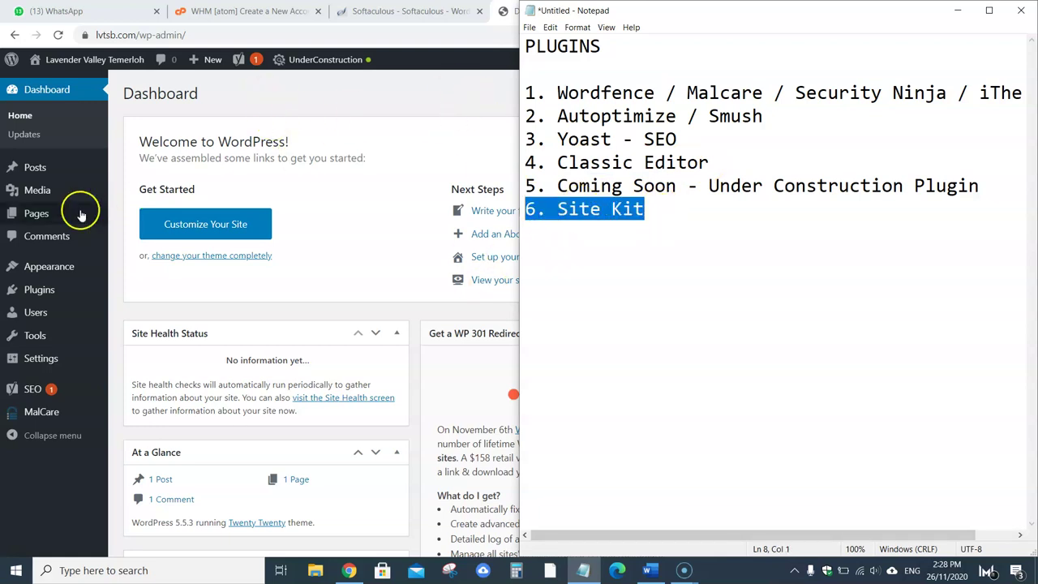
left_click(304, 114)
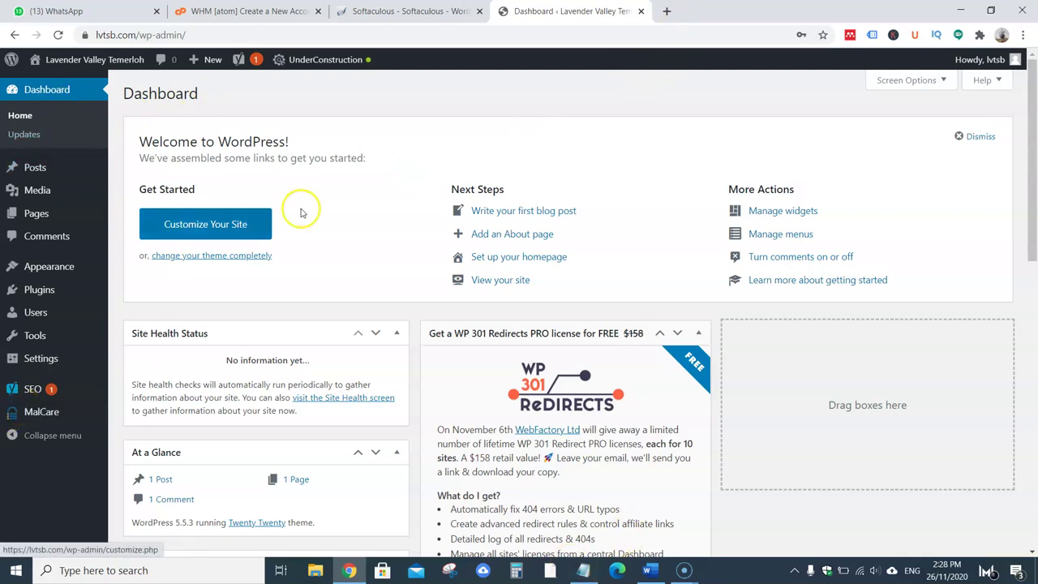
Dismiss the Welcome to WordPress panel and go to the Plugins section of the sidebar
left_click(970, 136)
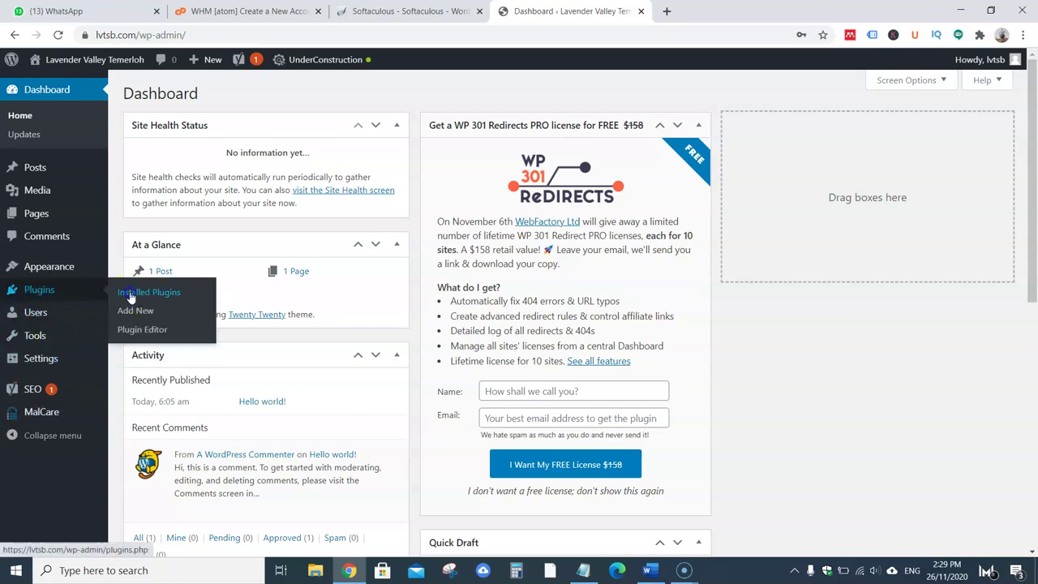
left_click(99, 286)
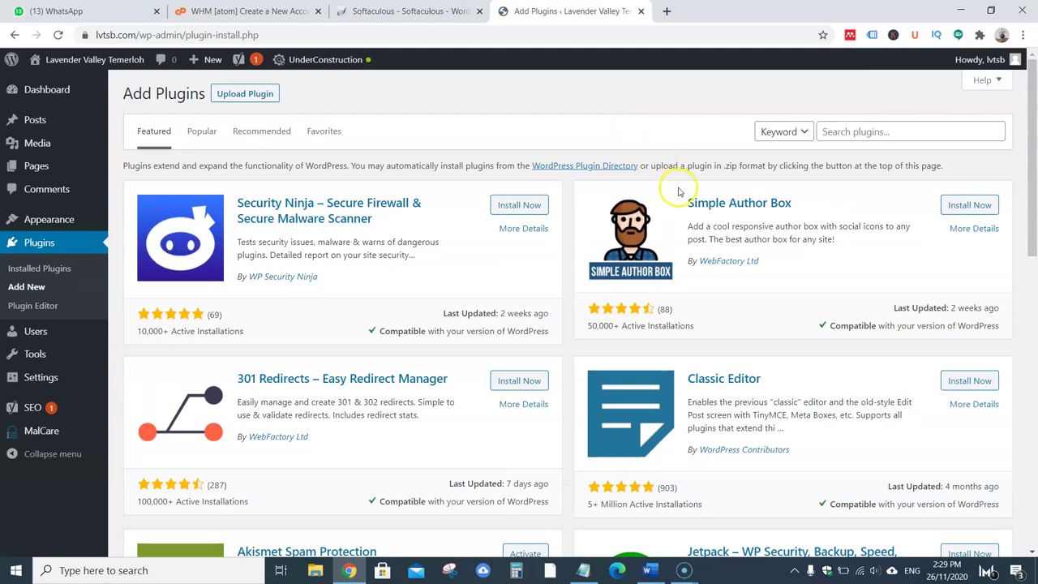
Search the plugin directory for 'woocommerce'
scroll(652, 199, "down", 3)
scroll(653, 198, "up", 2)
scroll(653, 198, "up", 1)
left_click(847, 134)
type("wooco")
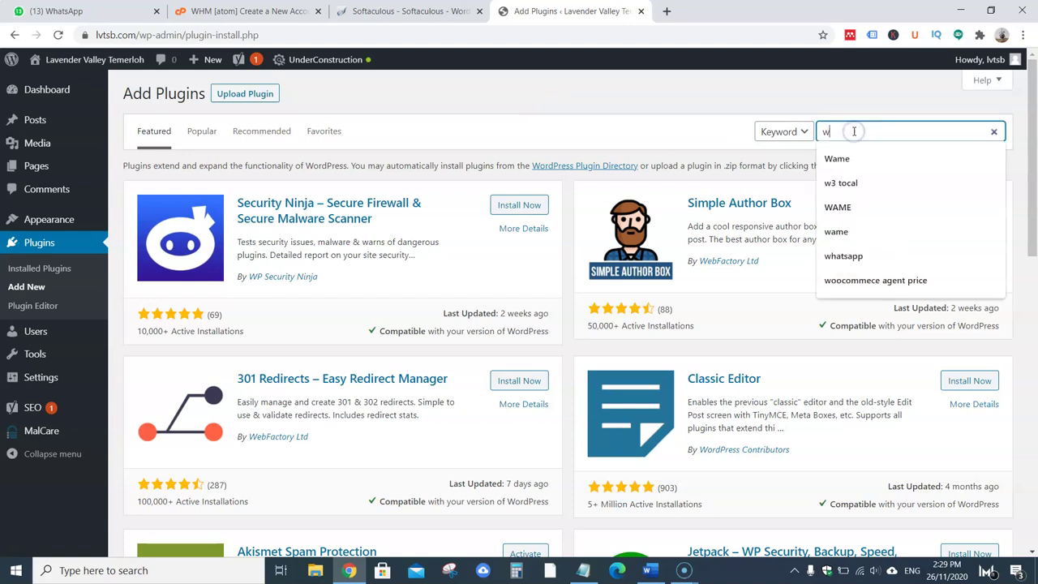
type("mmerce")
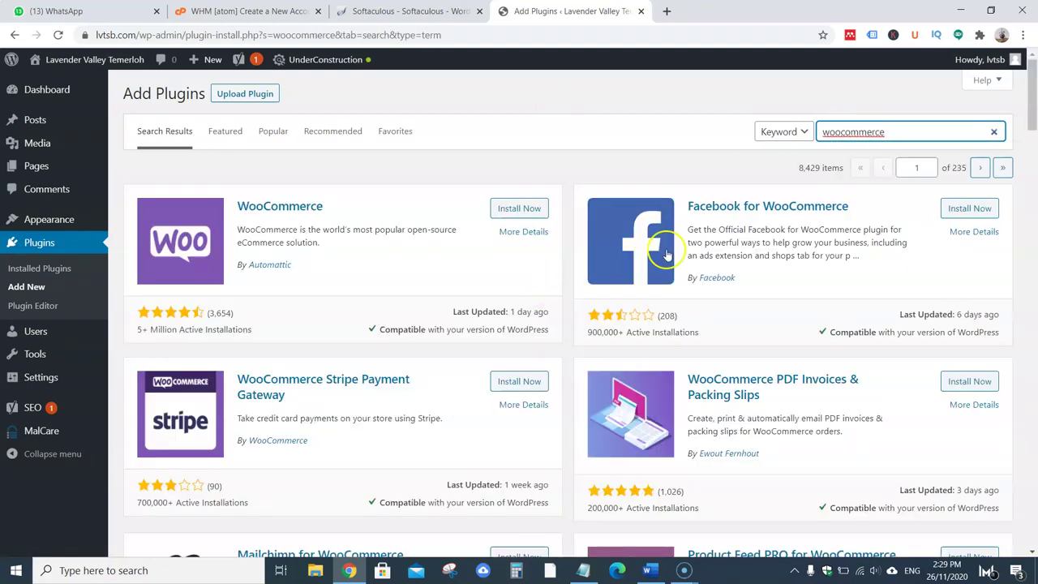
Replace the search term with a 'form' plugin search and browse the results
double_click(916, 127)
type("t")
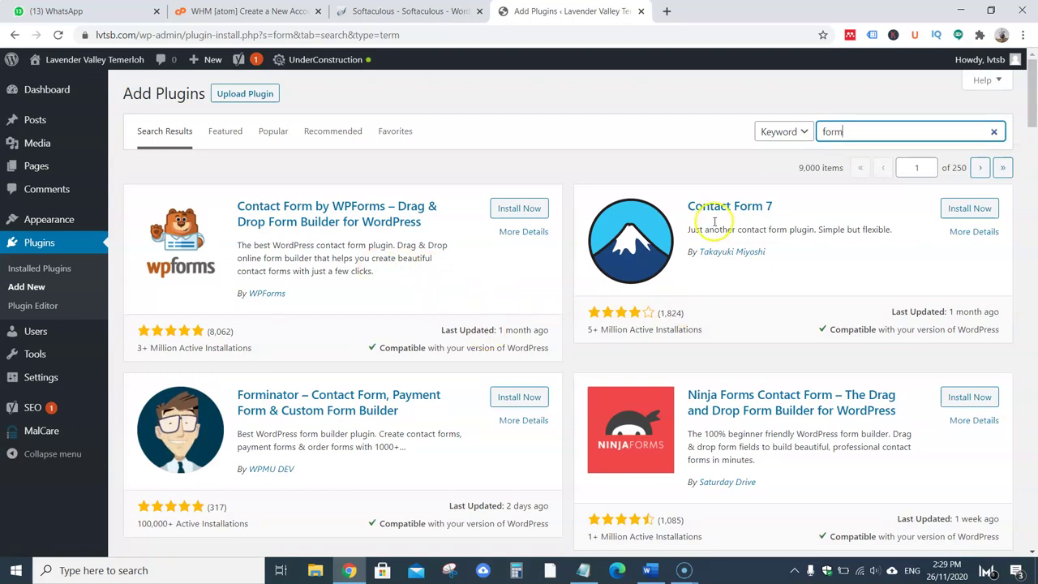
scroll(822, 373, "down", 5)
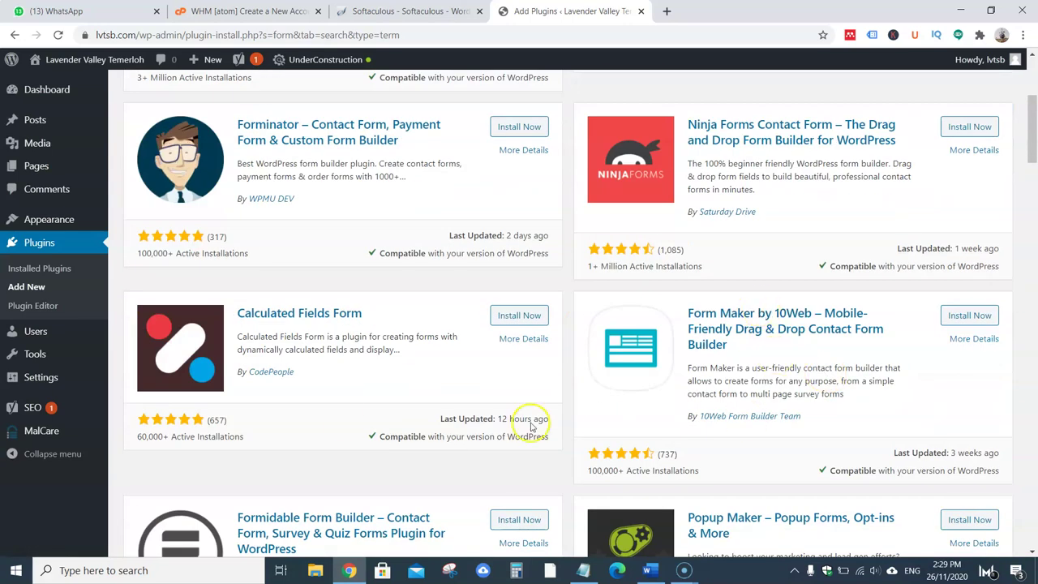
scroll(705, 422, "down", 2)
scroll(697, 432, "down", 2)
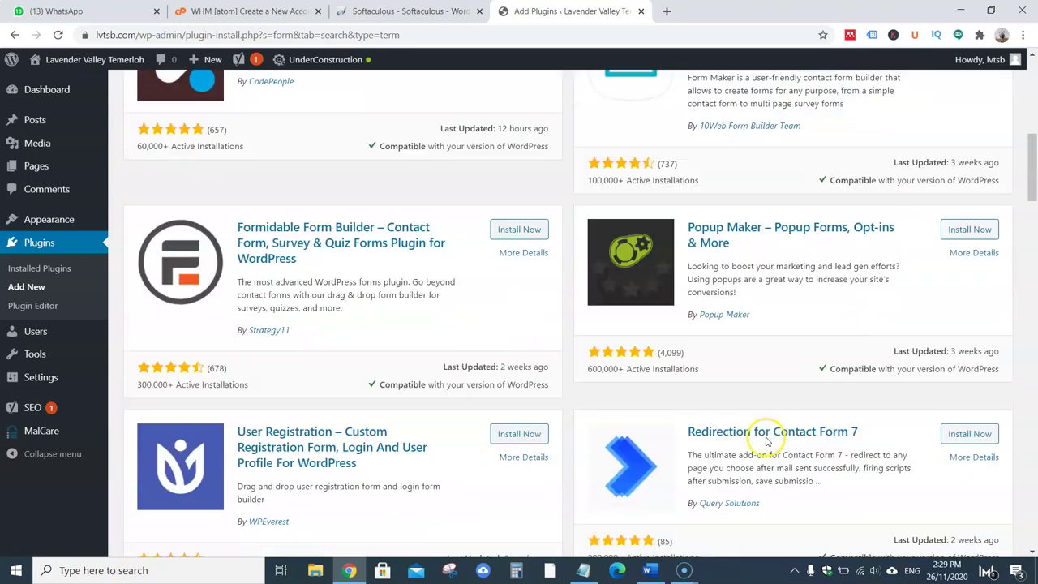
scroll(765, 435, "up", 9)
Go back to the admin Dashboard home and bring up the Notepad plugin notes
left_click(636, 104)
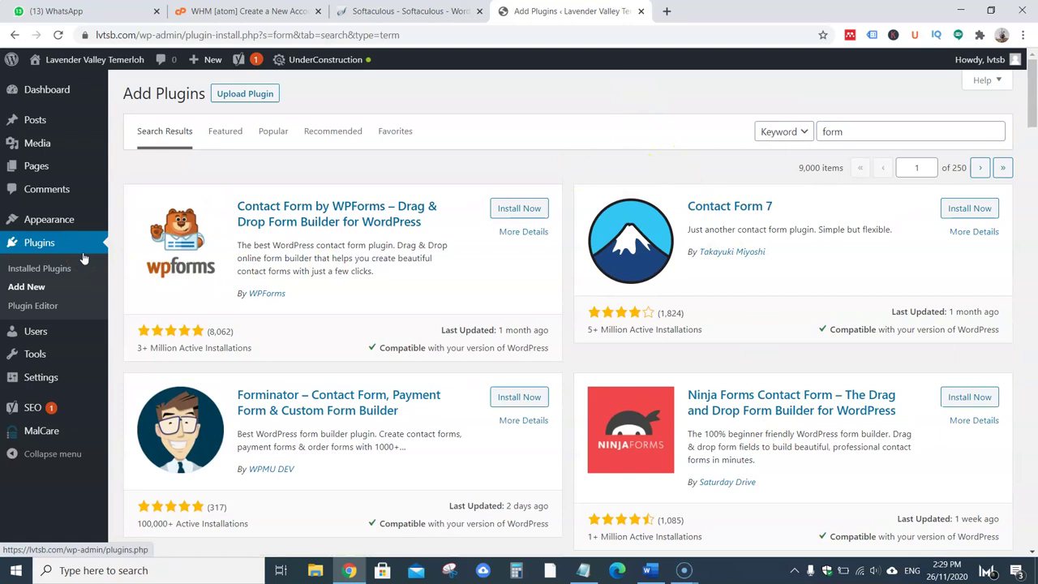
left_click(64, 122)
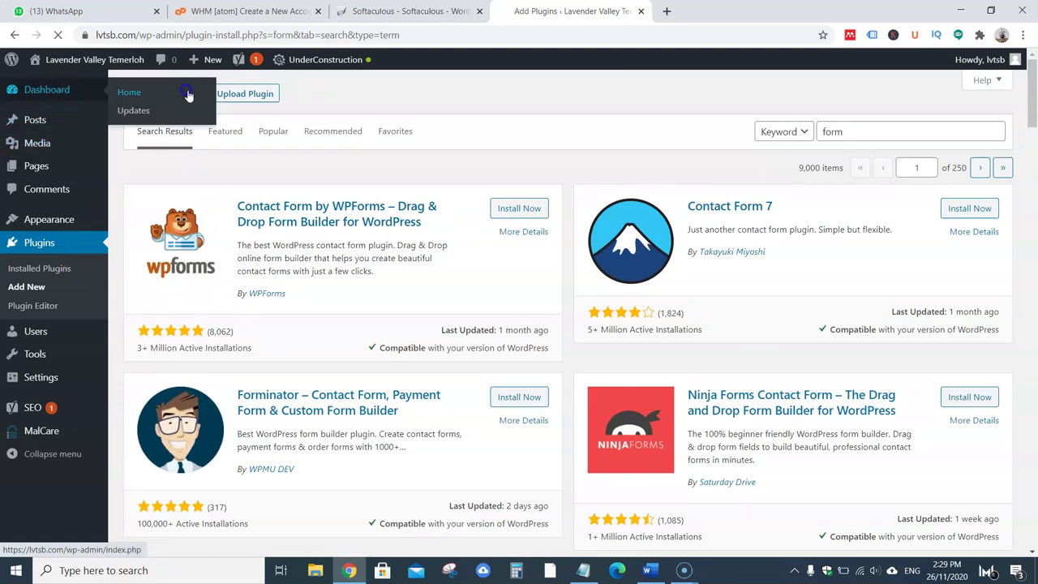
left_click(186, 91)
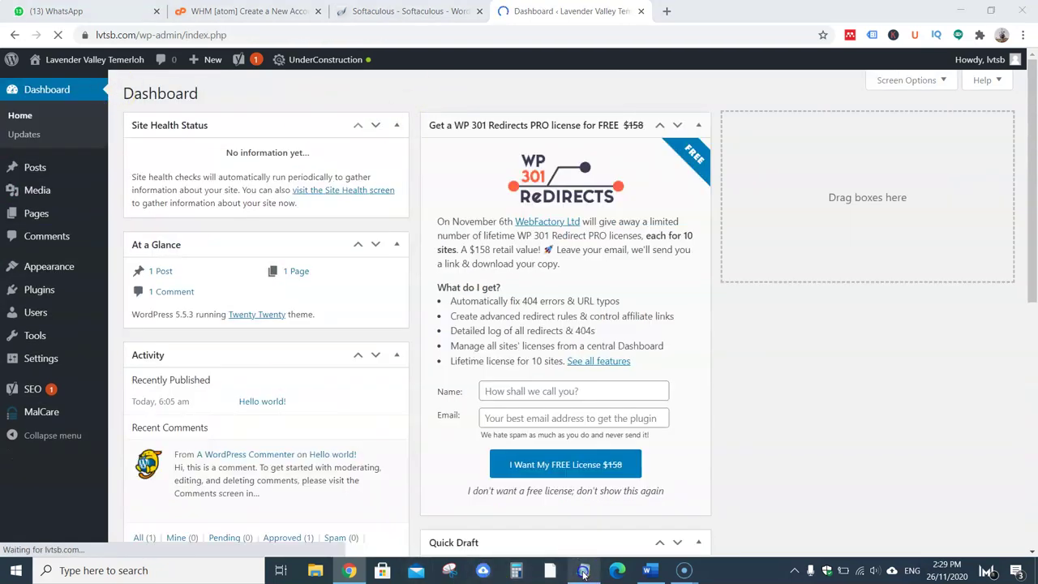
left_click(586, 572)
Note '>> Update Core' on a new line below Site Kit, then return to WordPress
left_click(689, 140)
left_click(673, 221)
key("Return")
key("Return")
type("..")
key("BackSpace")
key("BackSpace")
type(">> u")
key("BackSpace")
type("Opdate Core")
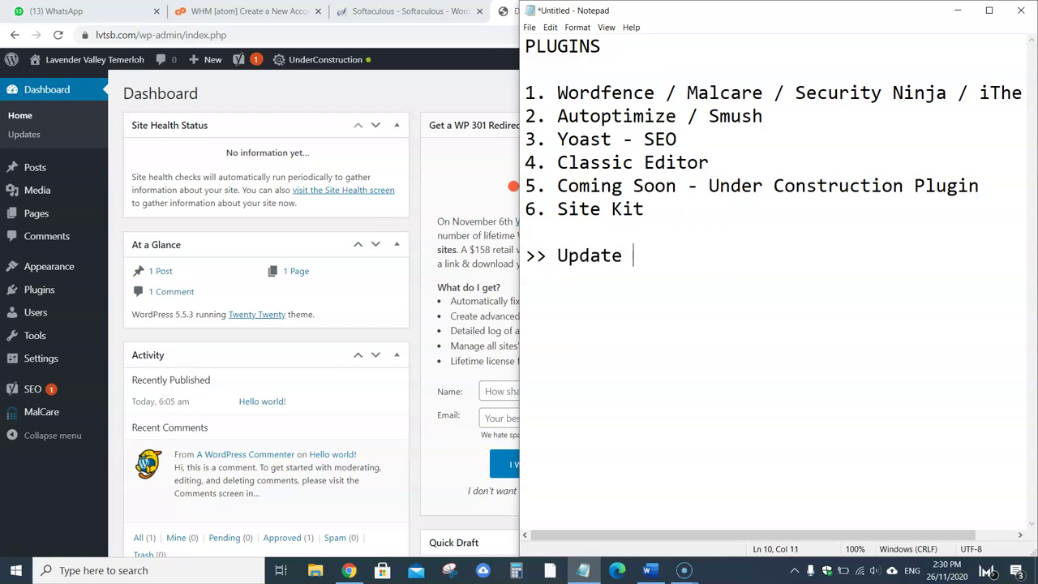
left_click(195, 231)
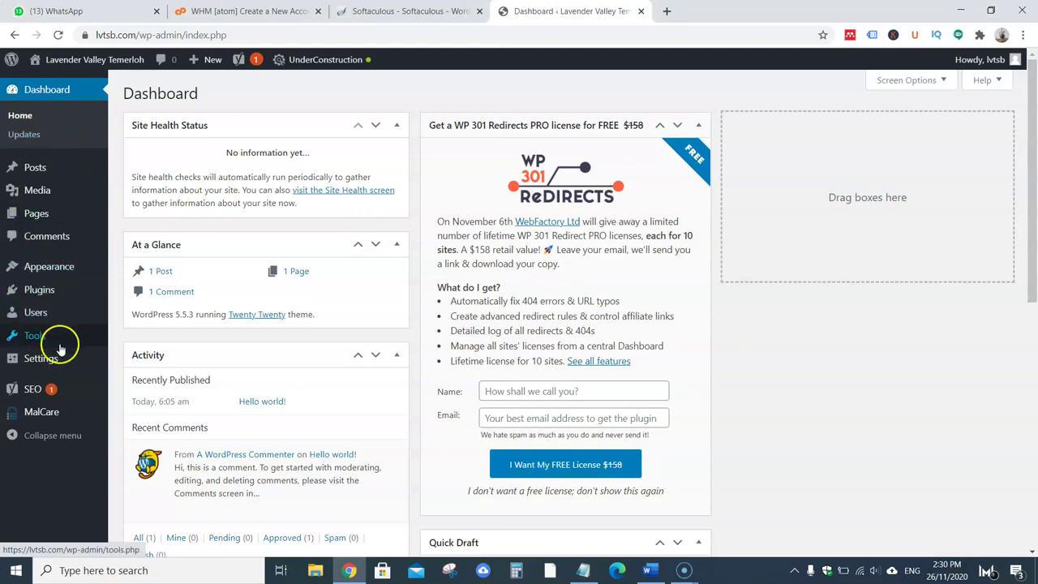
On Plugins > Add New, search the plugin directory for 'update core'
mouse_move(51, 289)
left_click(134, 311)
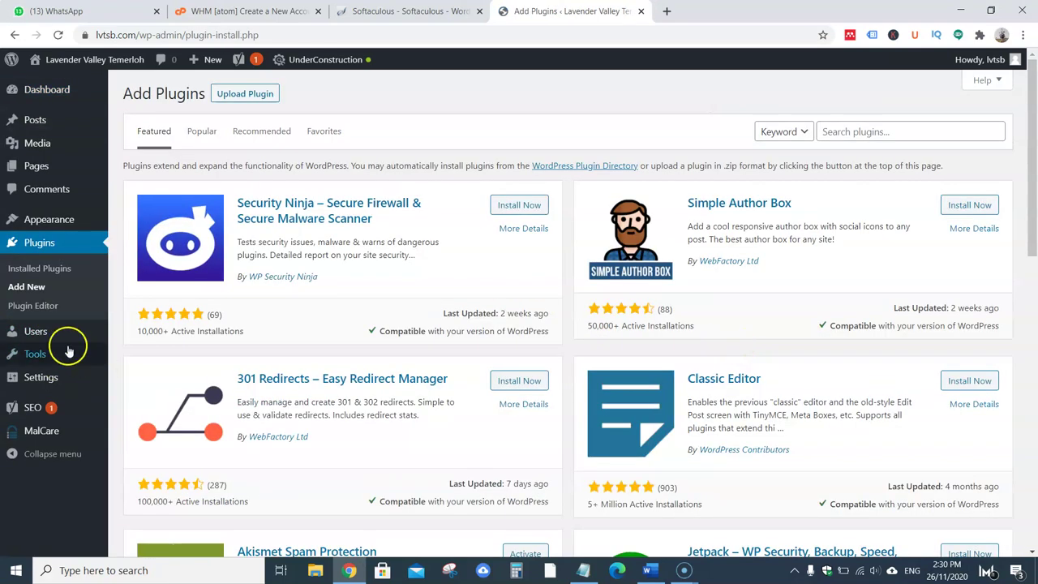
left_click(832, 132)
type("update core")
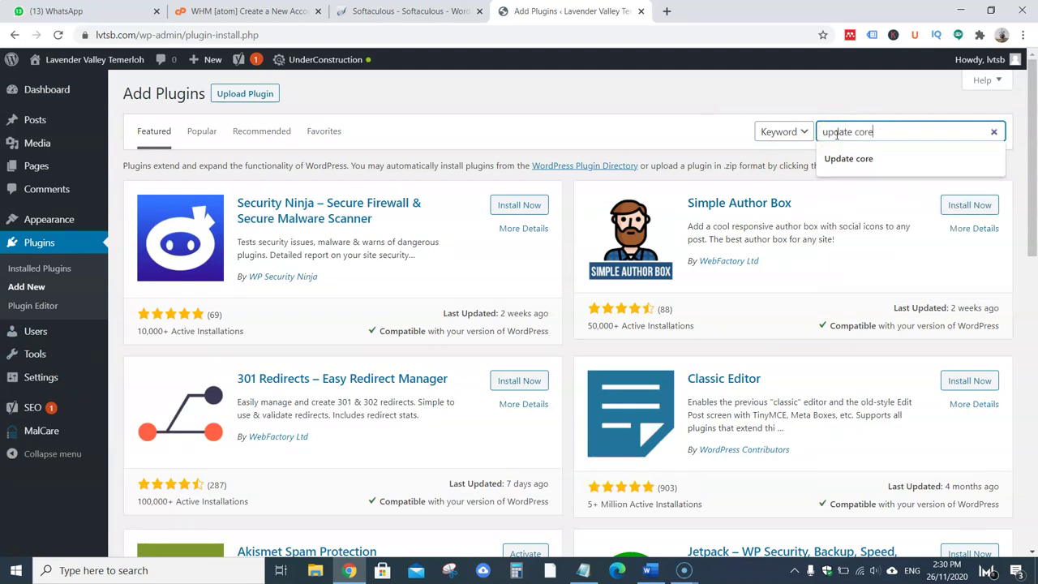
key("Return")
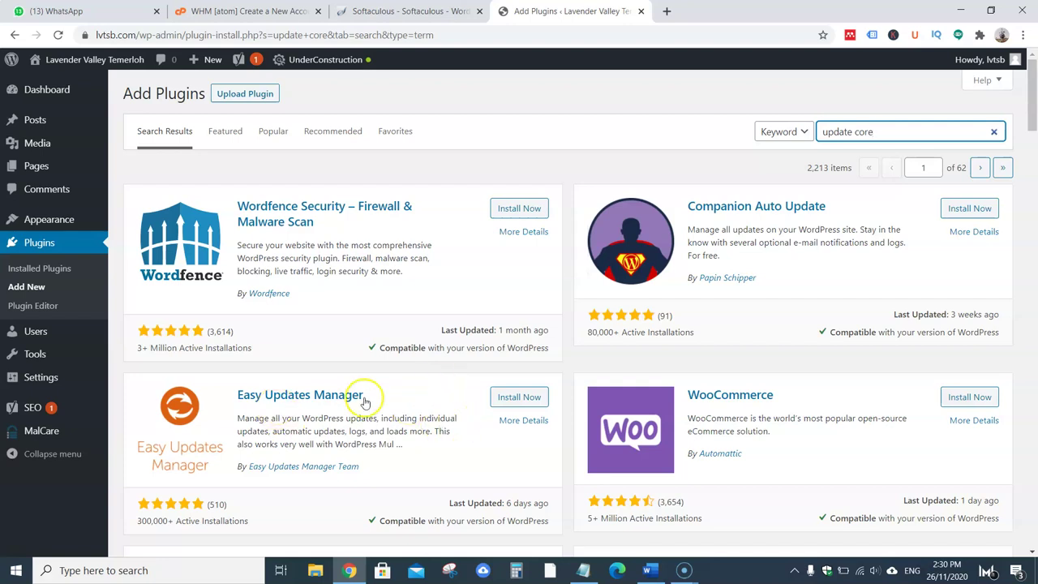
Install the Easy Updates Manager plugin from the search results
left_click(520, 398)
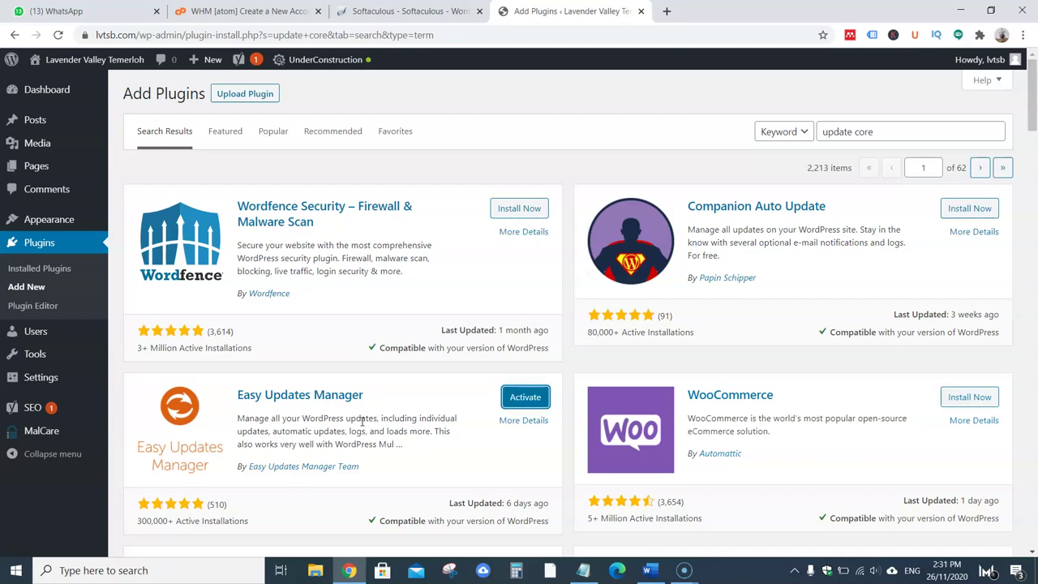
left_click(524, 398)
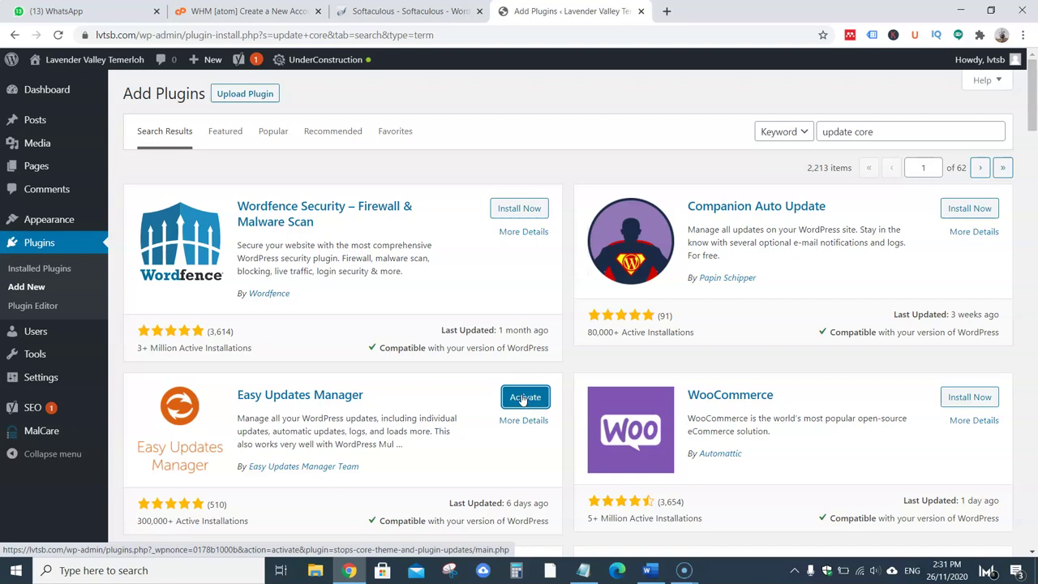
scroll(880, 514, "down", 20)
left_click_drag(1034, 410, 1034, 500)
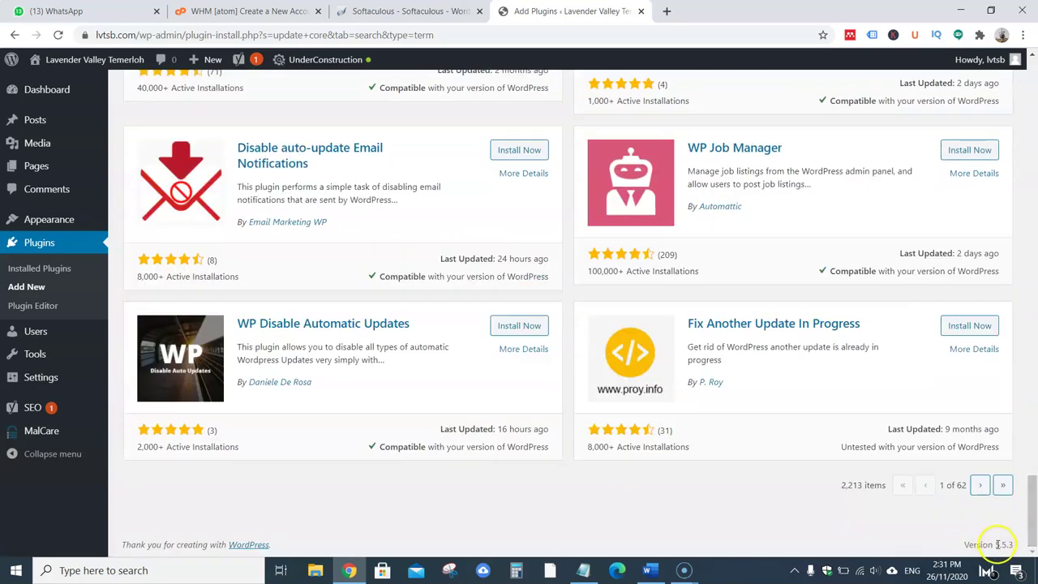
left_click_drag(997, 544, 1029, 122)
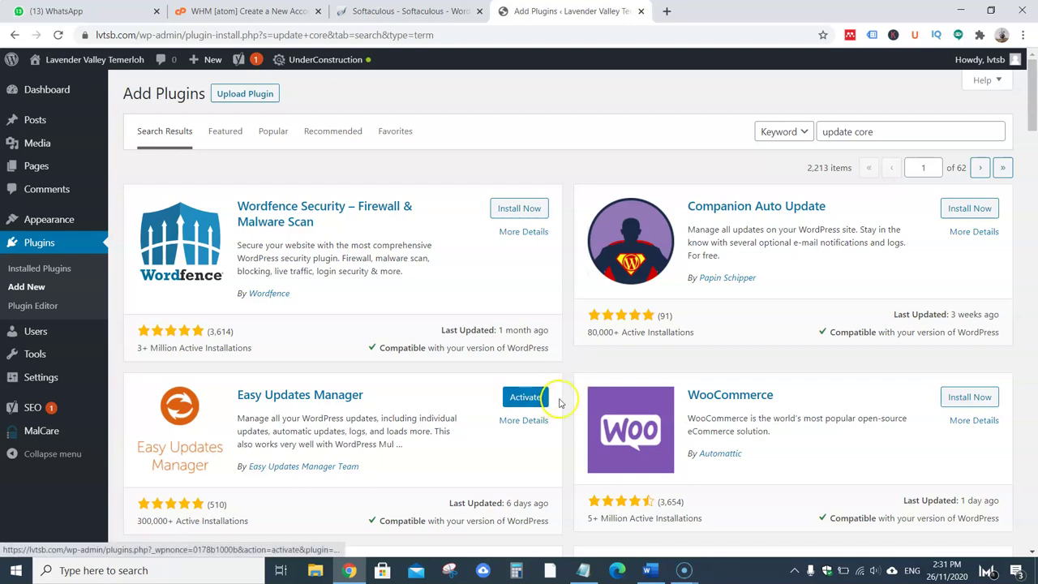
Activate Easy Updates Manager and go to its Updates Options page
left_click(527, 397)
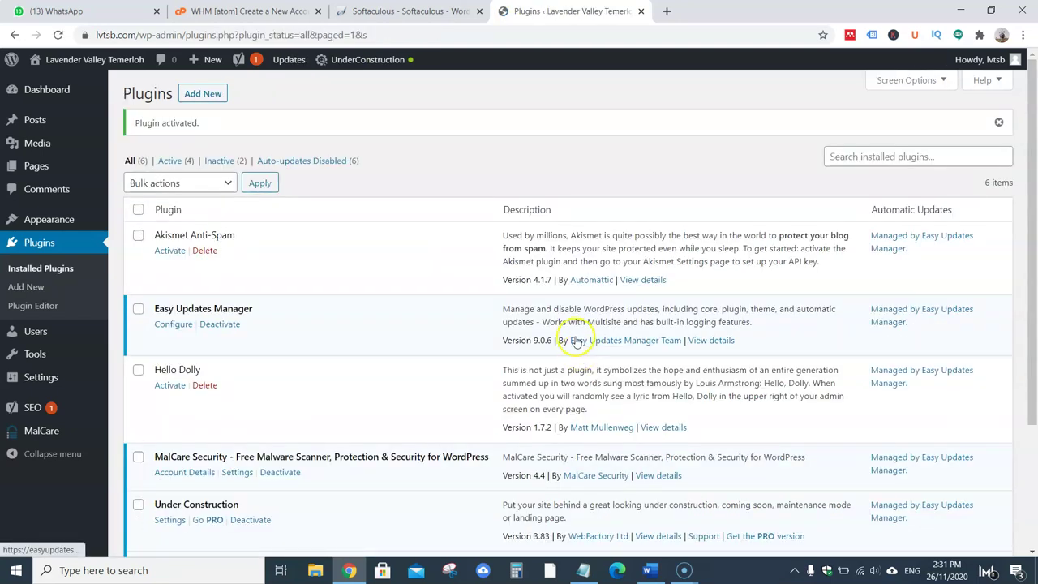
mouse_move(70, 88)
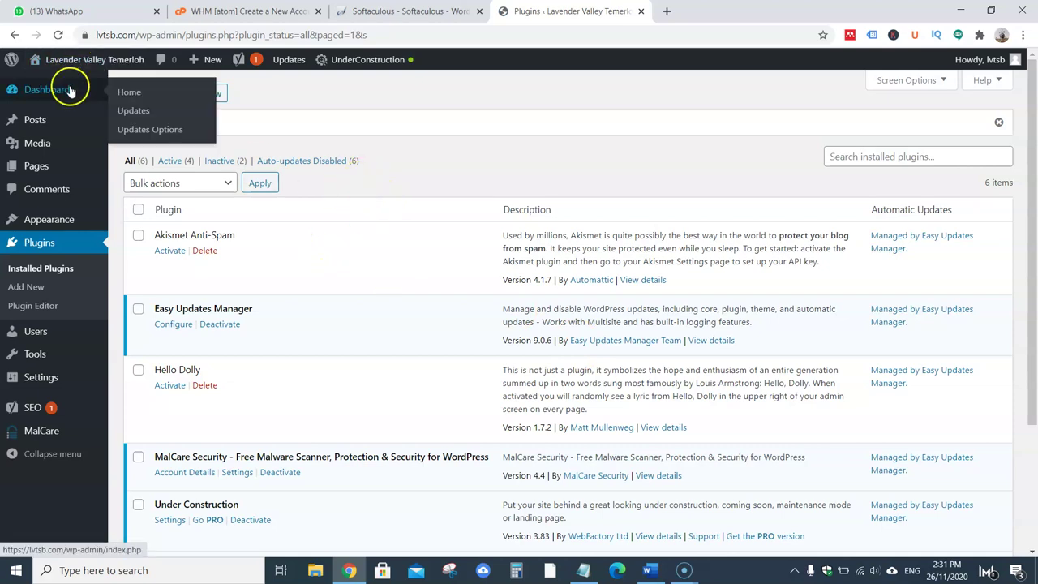
left_click(151, 130)
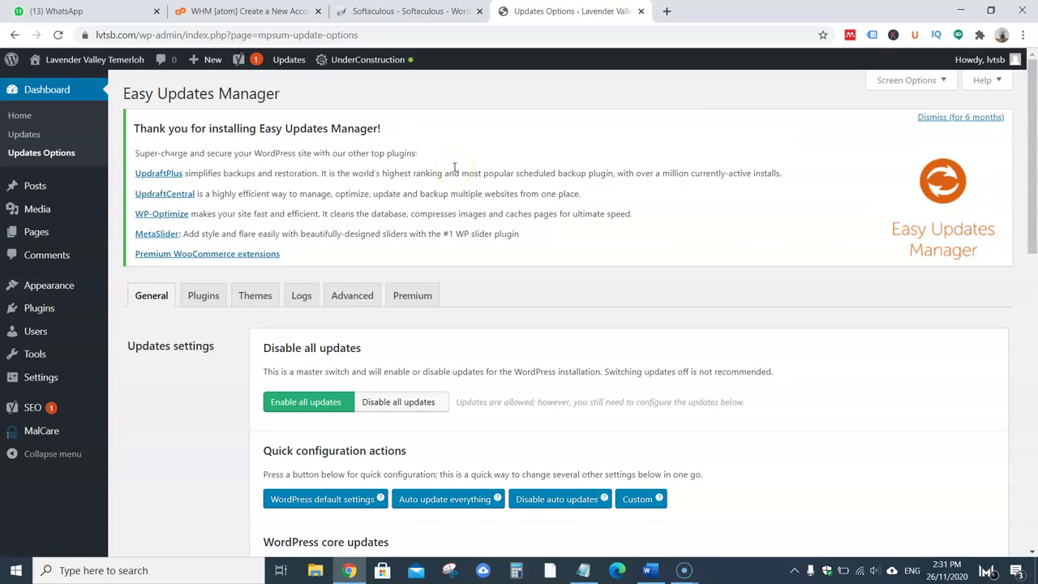
Dismiss the thank-you notice and apply 'Auto update everything' in Quick configuration
left_click(960, 117)
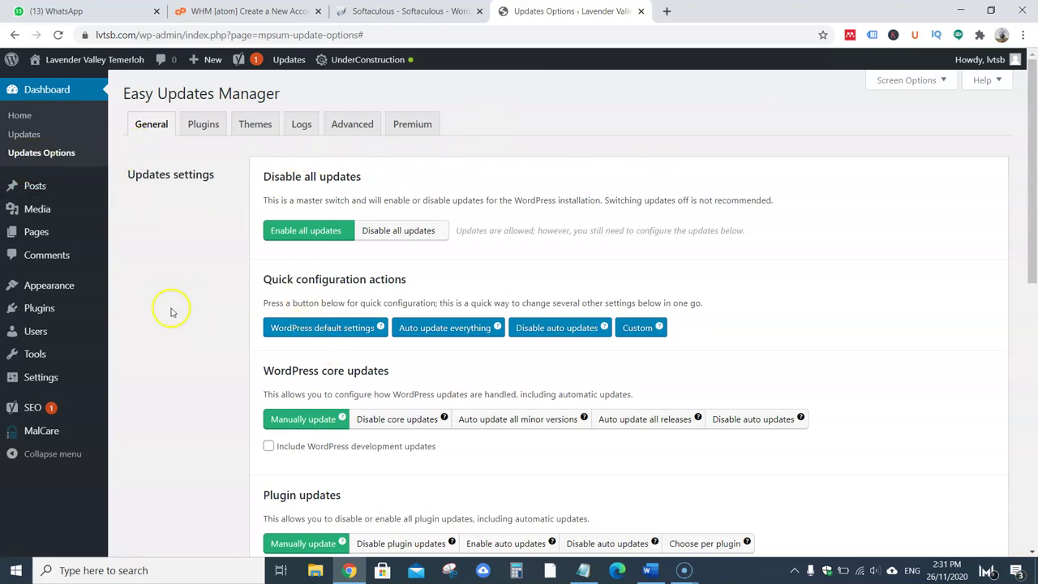
left_click(452, 329)
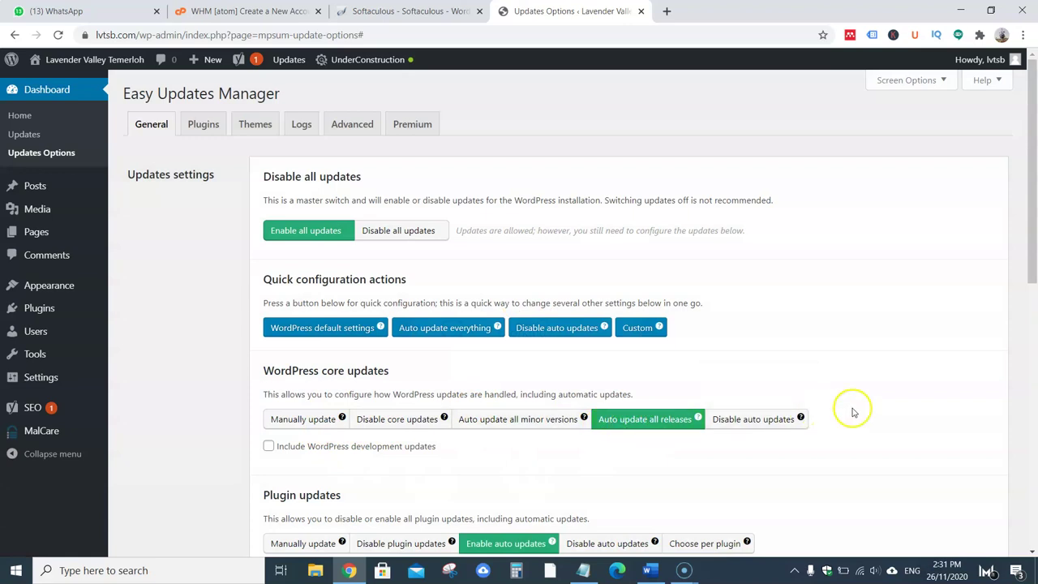
scroll(364, 294, "down", 2)
scroll(324, 252, "up", 2)
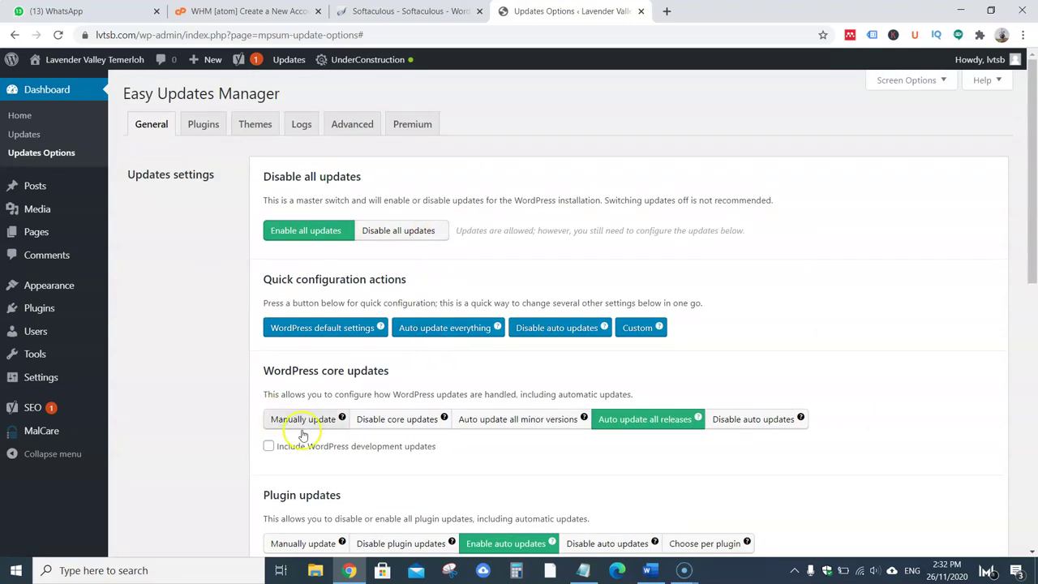
scroll(892, 419, "down", 2)
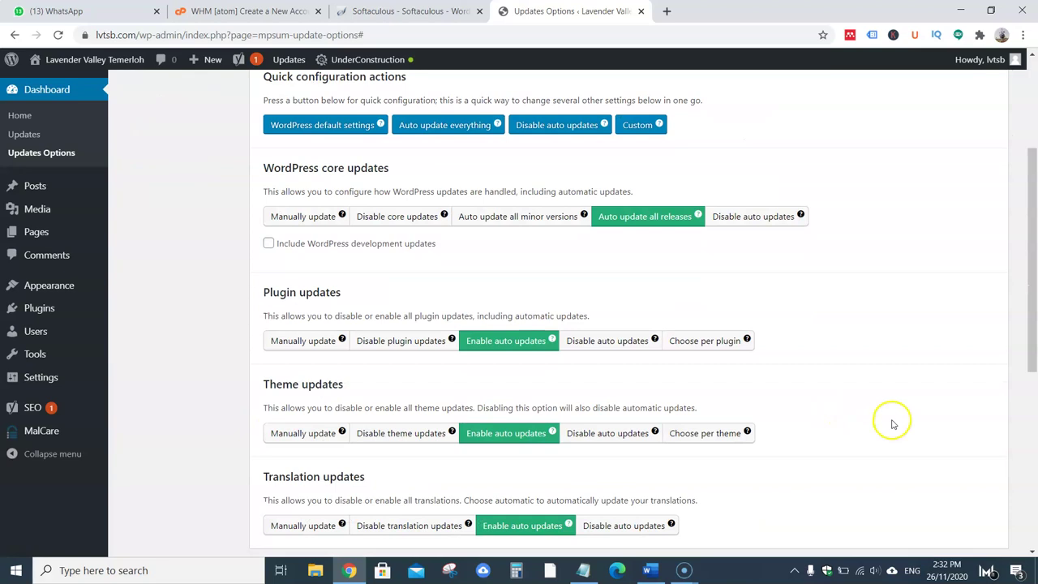
Check the resulting WordPress core, plugin, theme and translation auto-update settings
left_click_drag(260, 168, 419, 168)
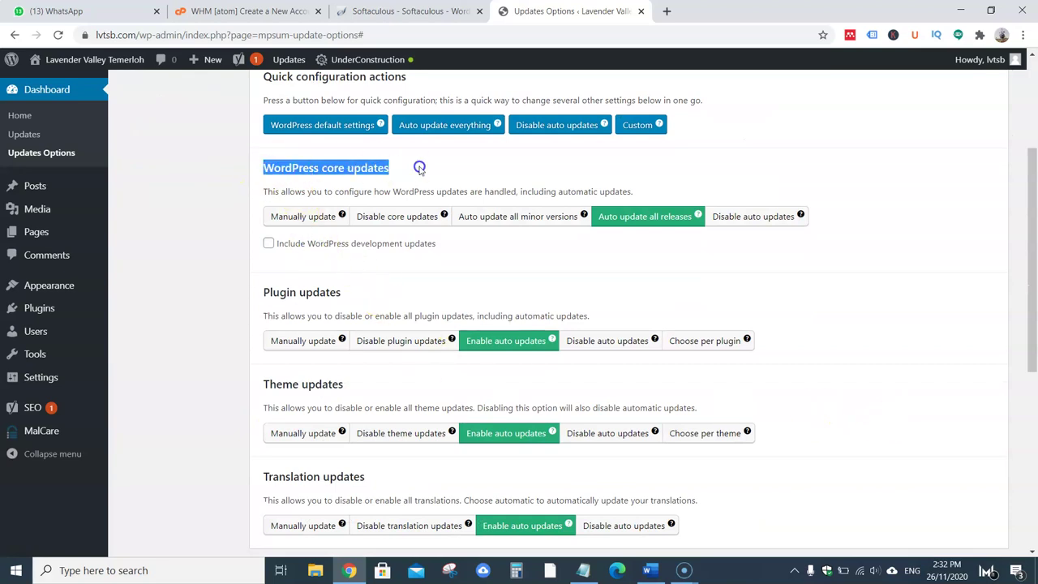
scroll(294, 127, "up", 2)
scroll(358, 370, "down", 2)
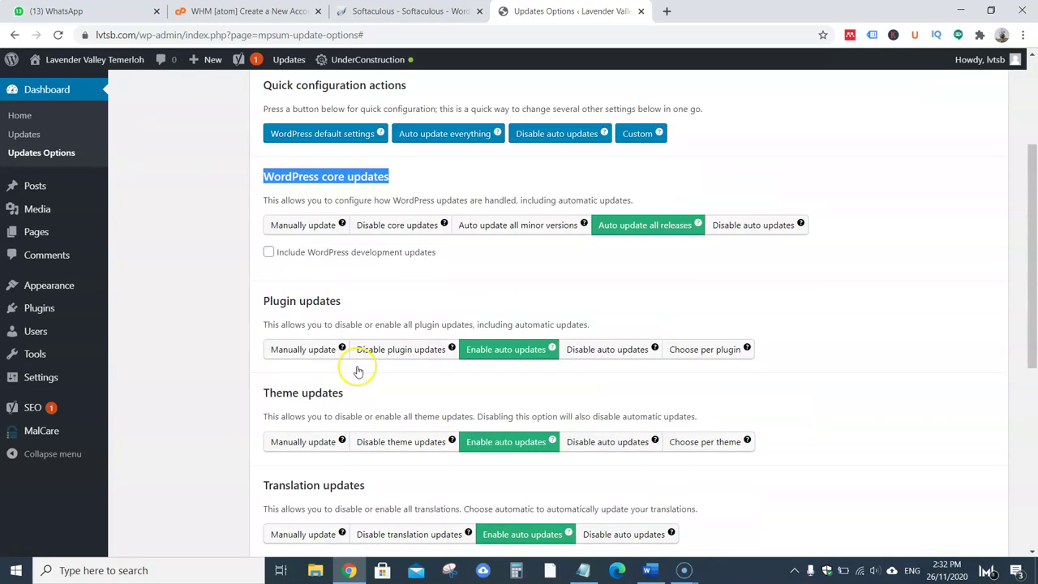
scroll(357, 370, "down", 1)
left_click_drag(264, 225, 341, 224)
left_click_drag(277, 316, 336, 316)
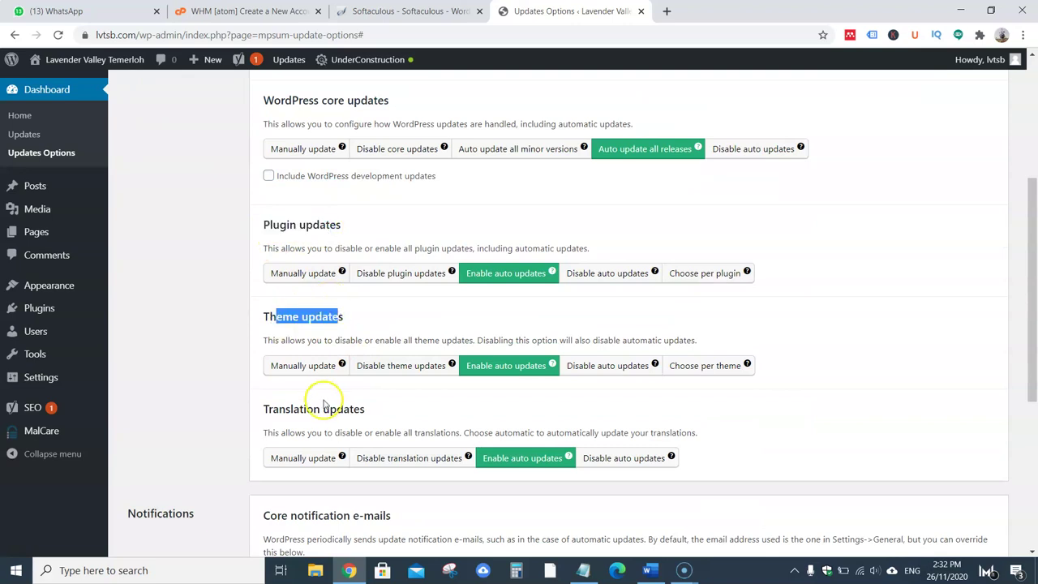
scroll(904, 382, "up", 3)
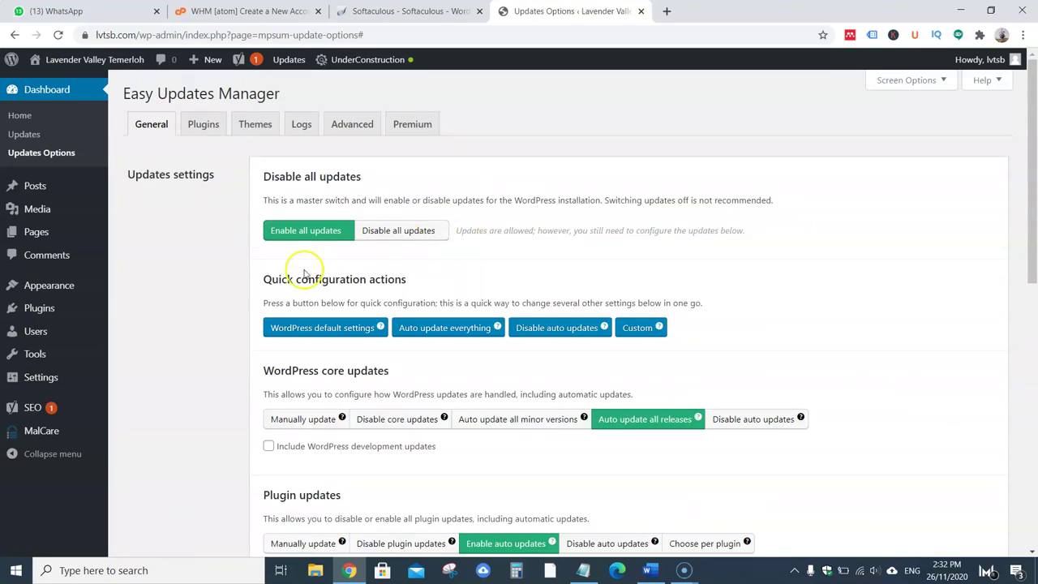
left_click(582, 570)
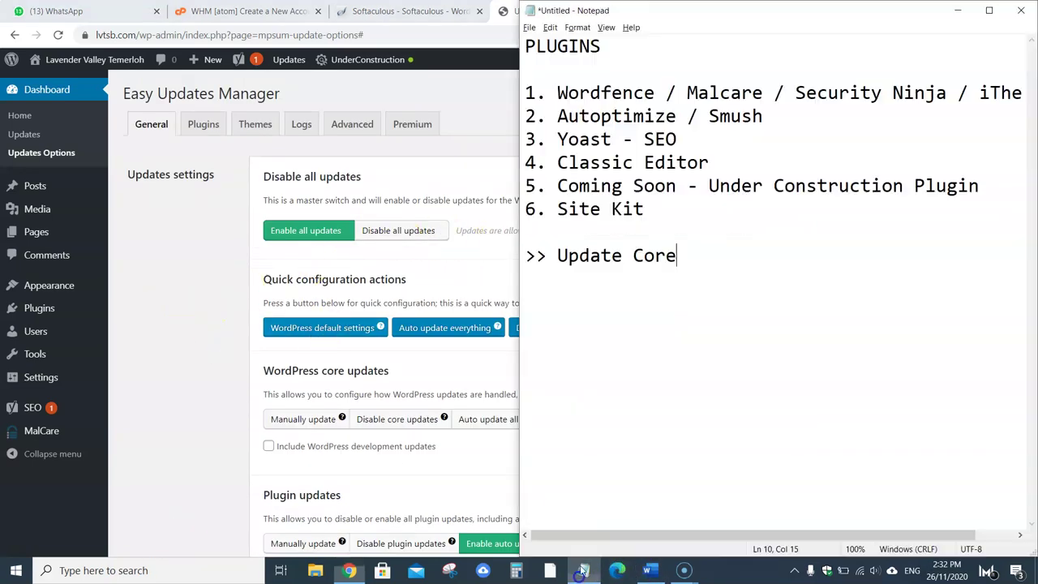
left_click(958, 10)
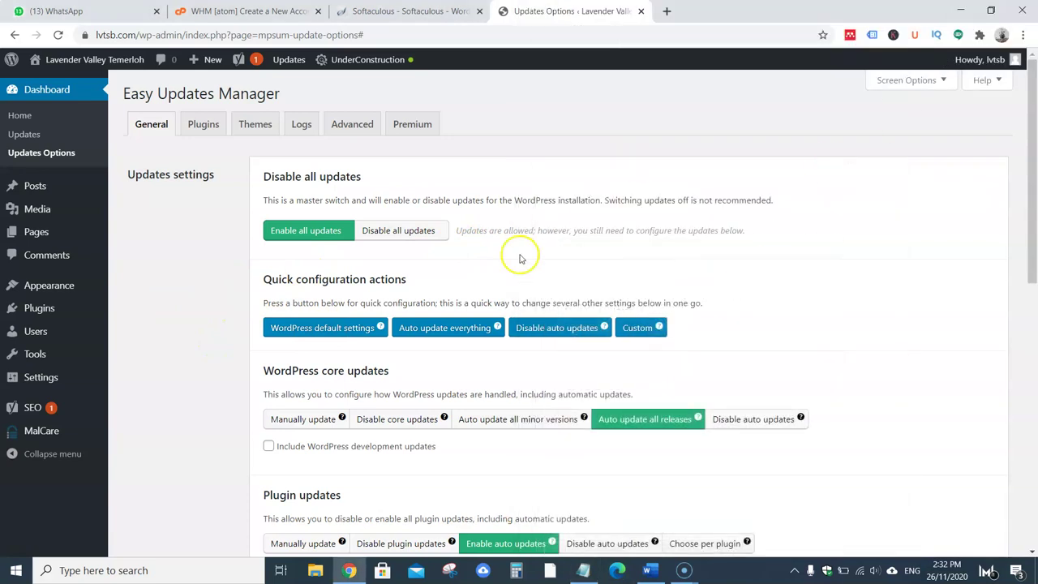